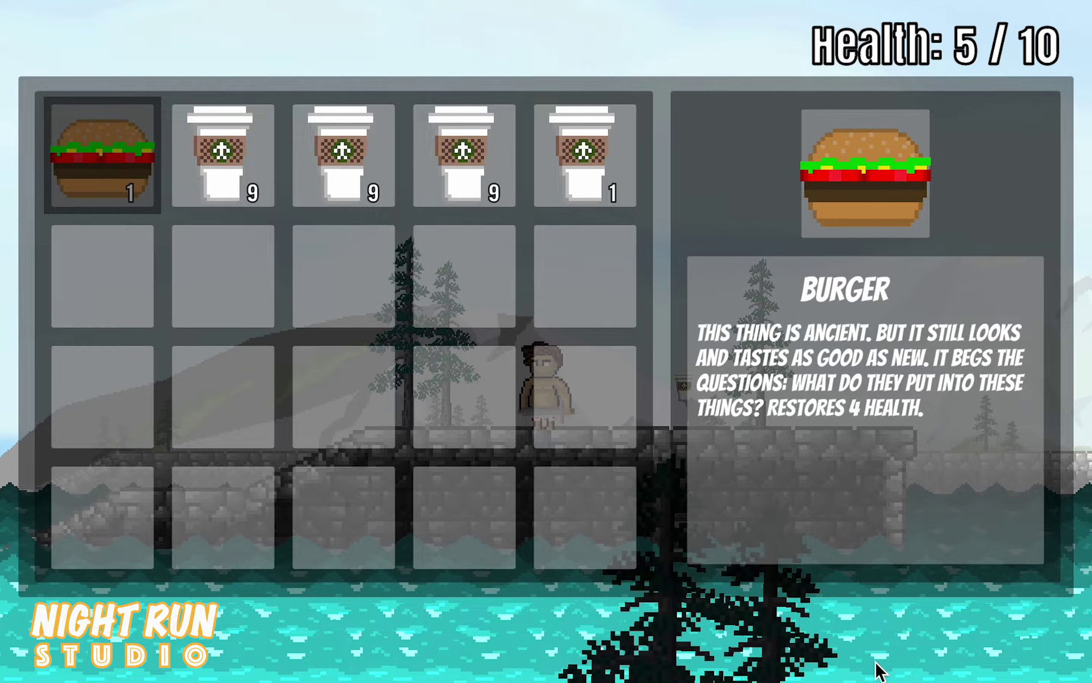
Step: In the running game, use the burger slot, then close and reopen the inventory with I
left_click(99, 167)
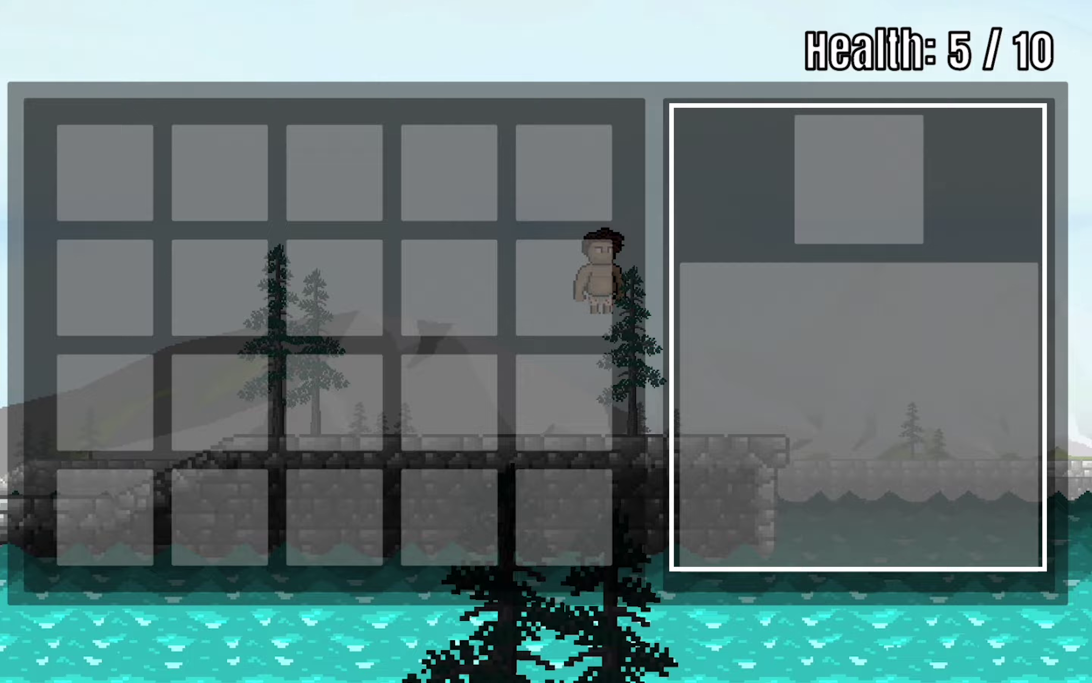
key("i")
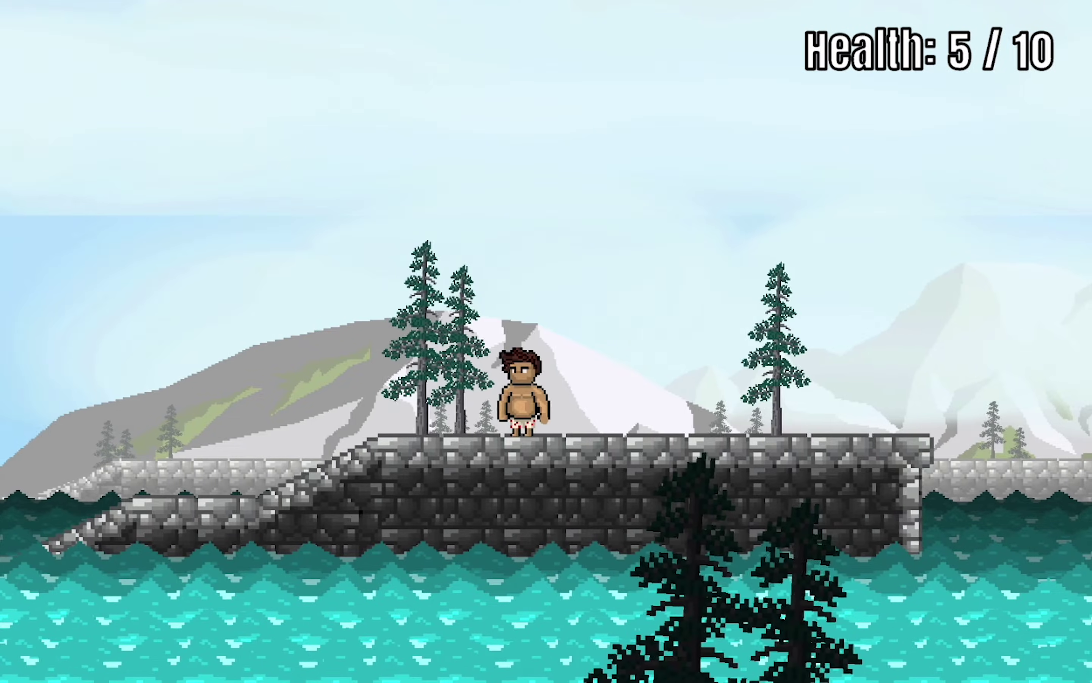
key("d")
key("i")
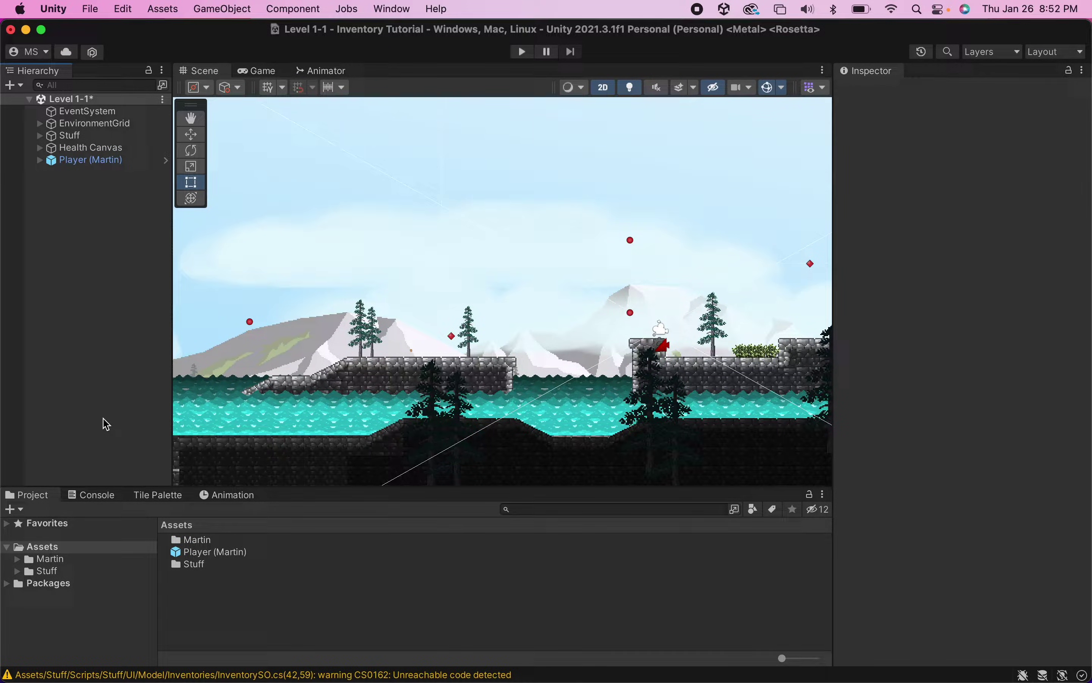
Step: Inspect the Player object in the Game view, then clear the selection
left_click(91, 162)
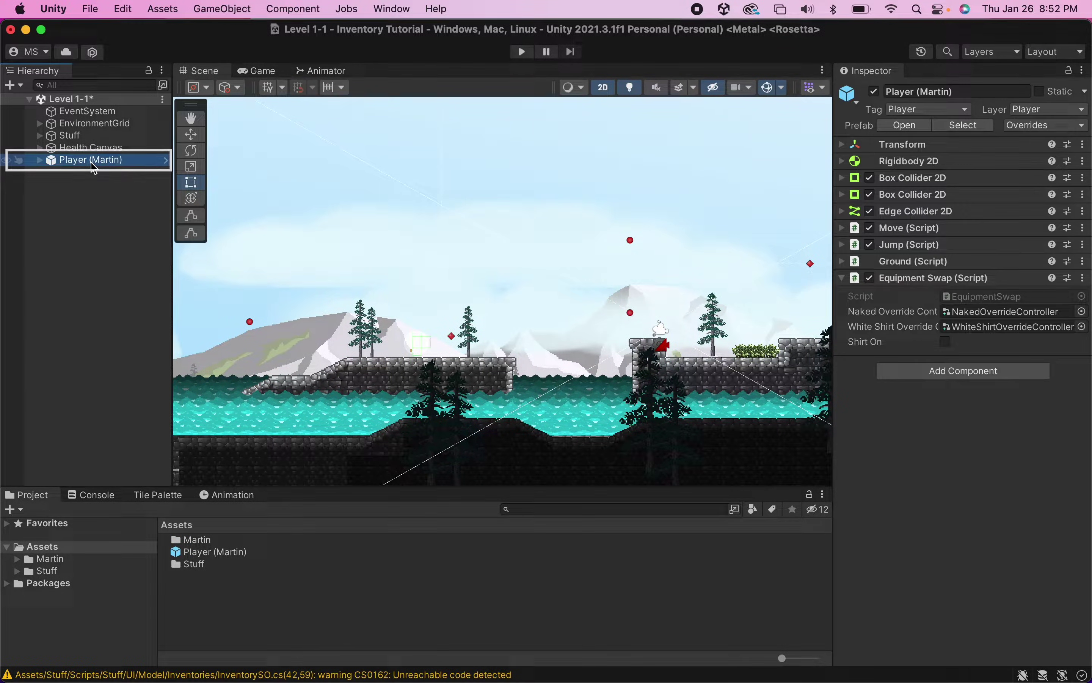
left_click(257, 71)
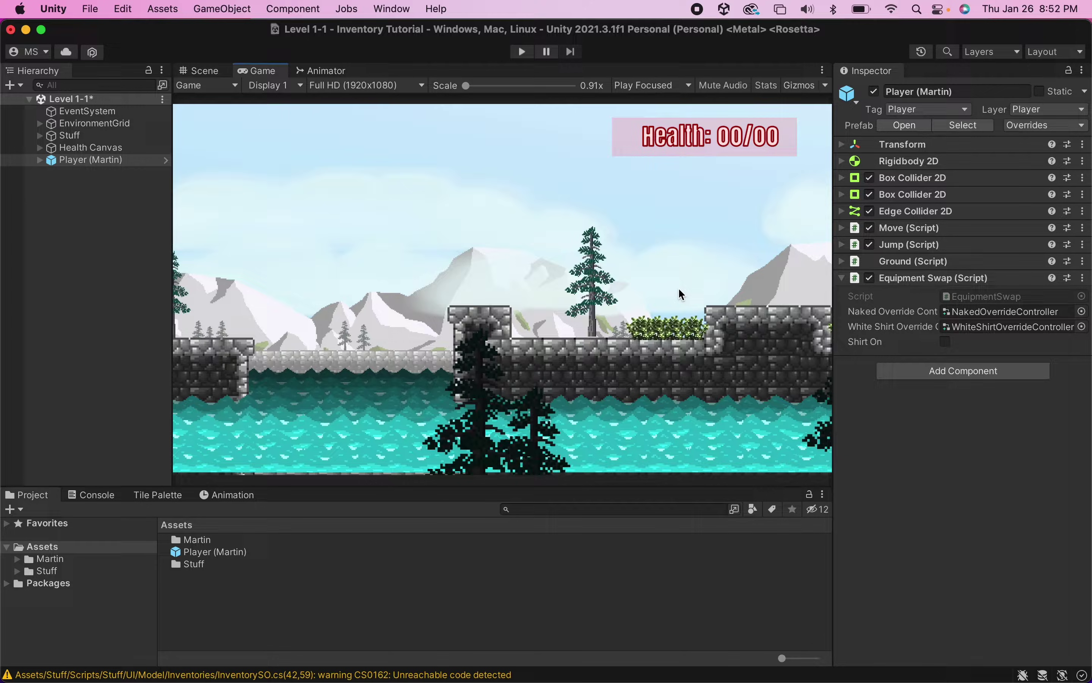
left_click(156, 225)
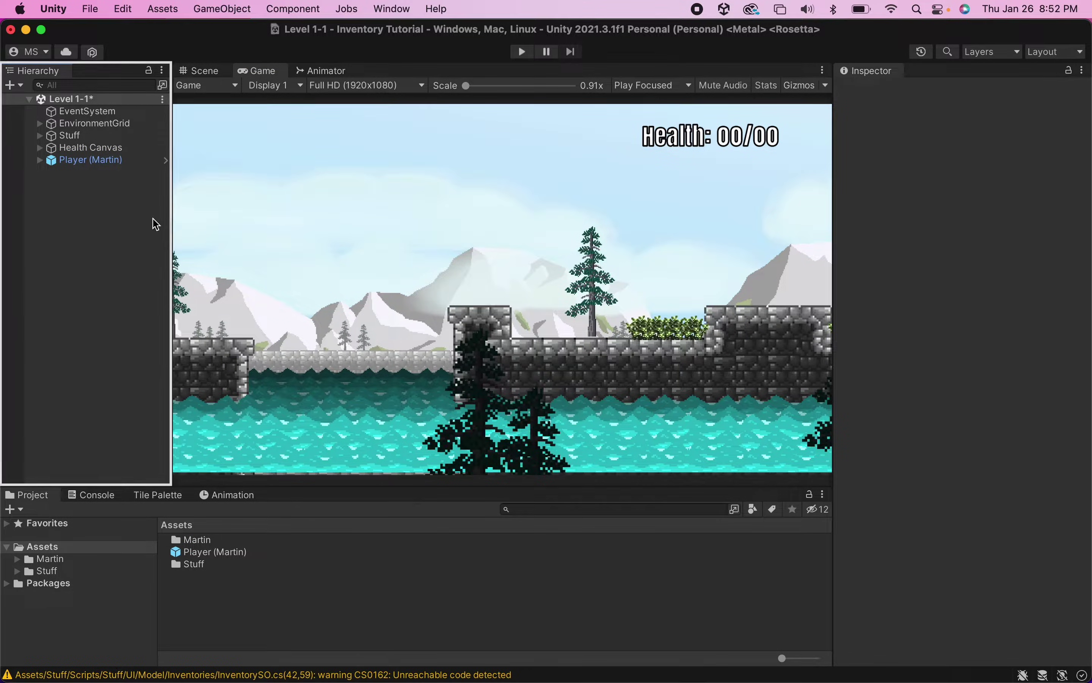
Step: Create a UI Canvas in the Hierarchy named InventoryCanvas and select it
right_click(81, 223)
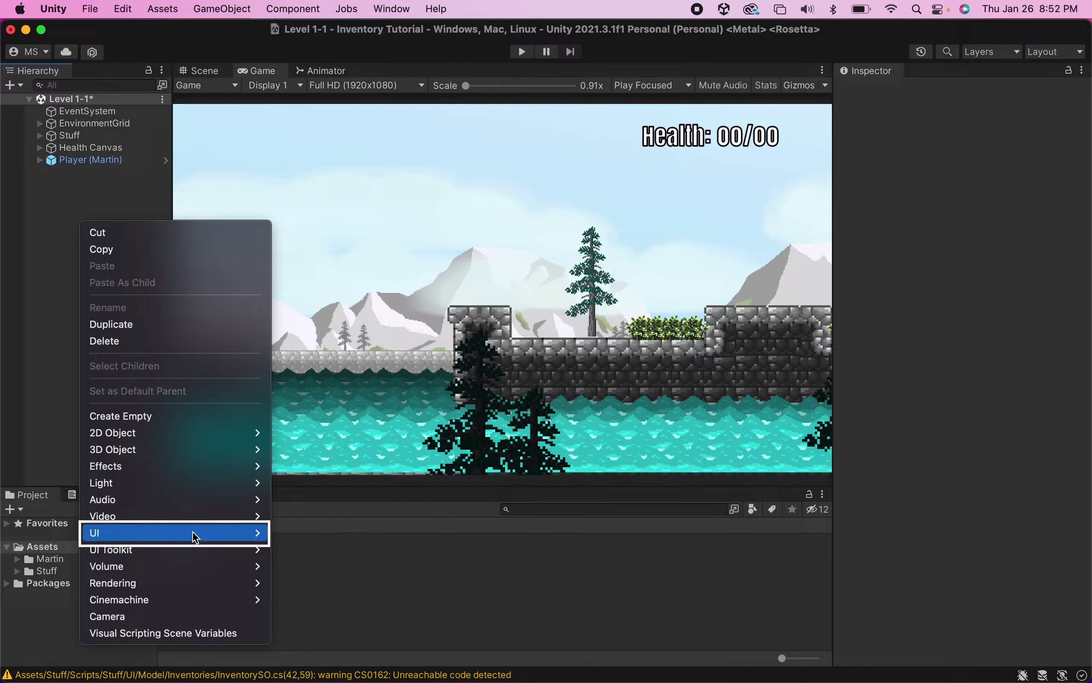
mouse_move(259, 533)
left_click(346, 624)
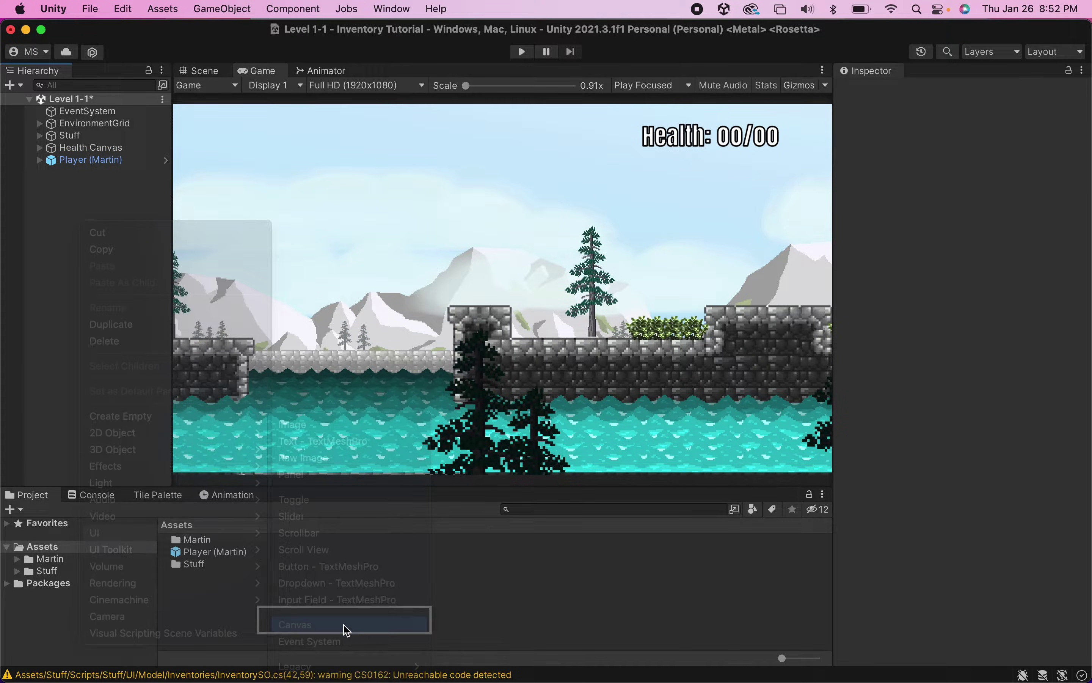
type("Inven")
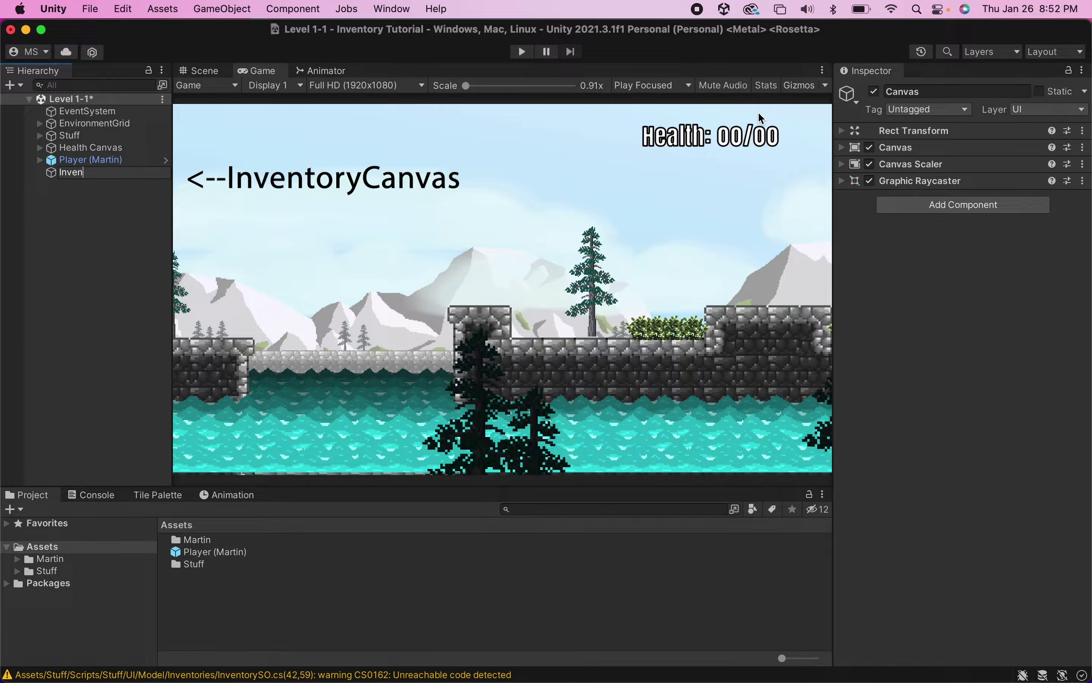
type("toryCanvas")
key("Return")
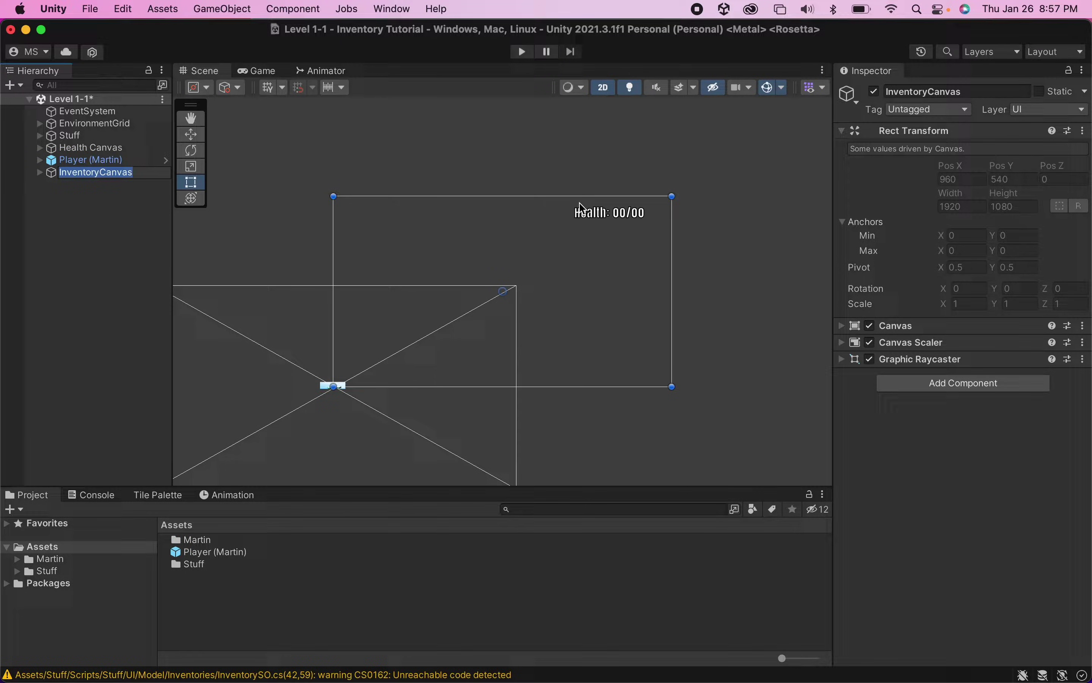
left_click(95, 195)
left_click(113, 171)
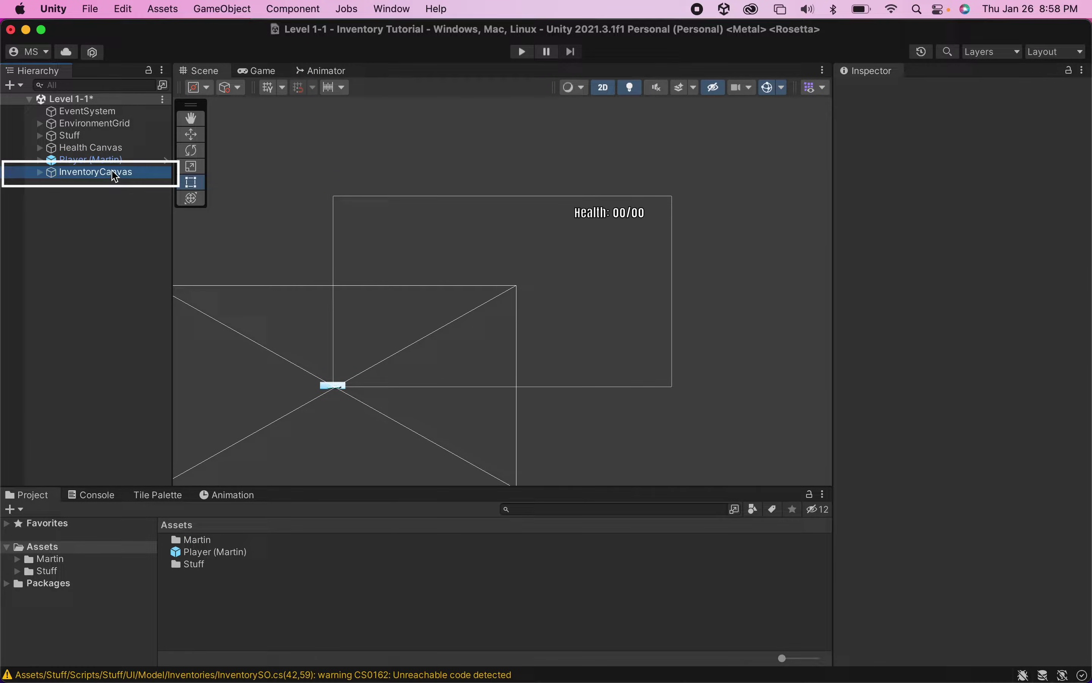
Step: Set the Canvas Scaler to Scale With Screen Size at reference resolution 1920 x 1080
left_click(273, 76)
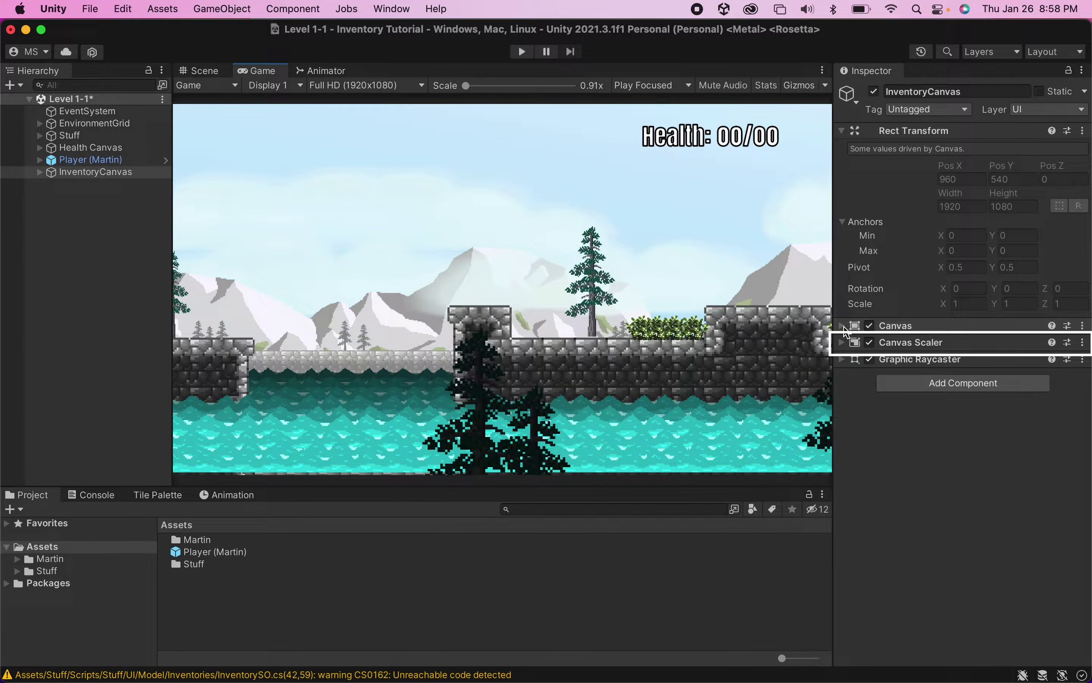
left_click(842, 343)
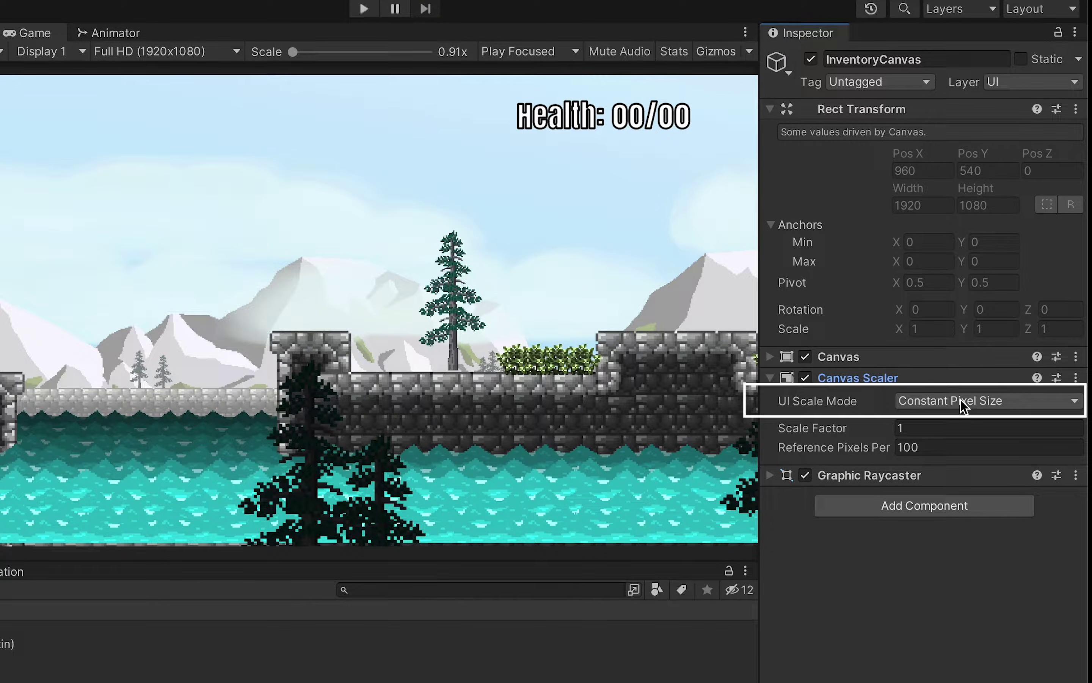
left_click(973, 389)
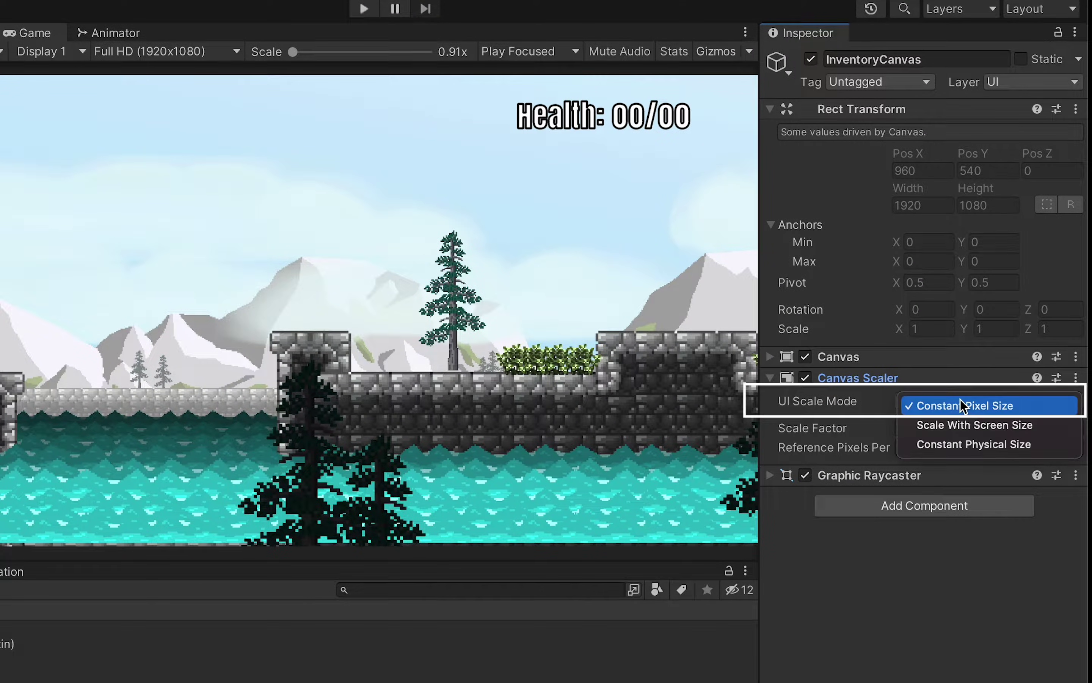
left_click(959, 427)
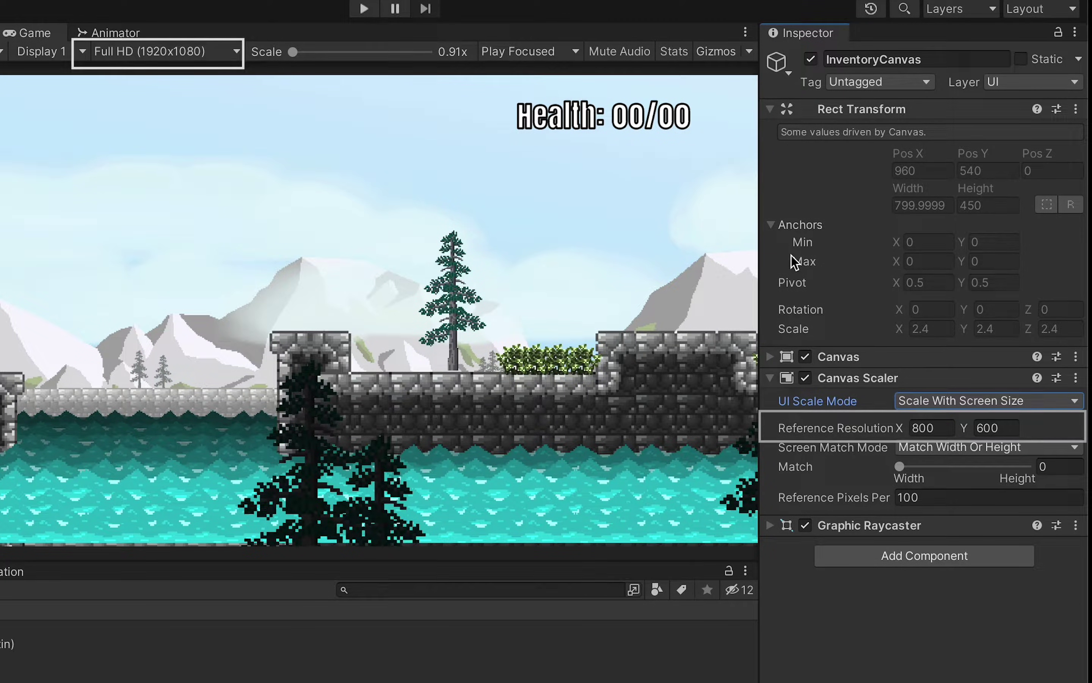
left_click(942, 427)
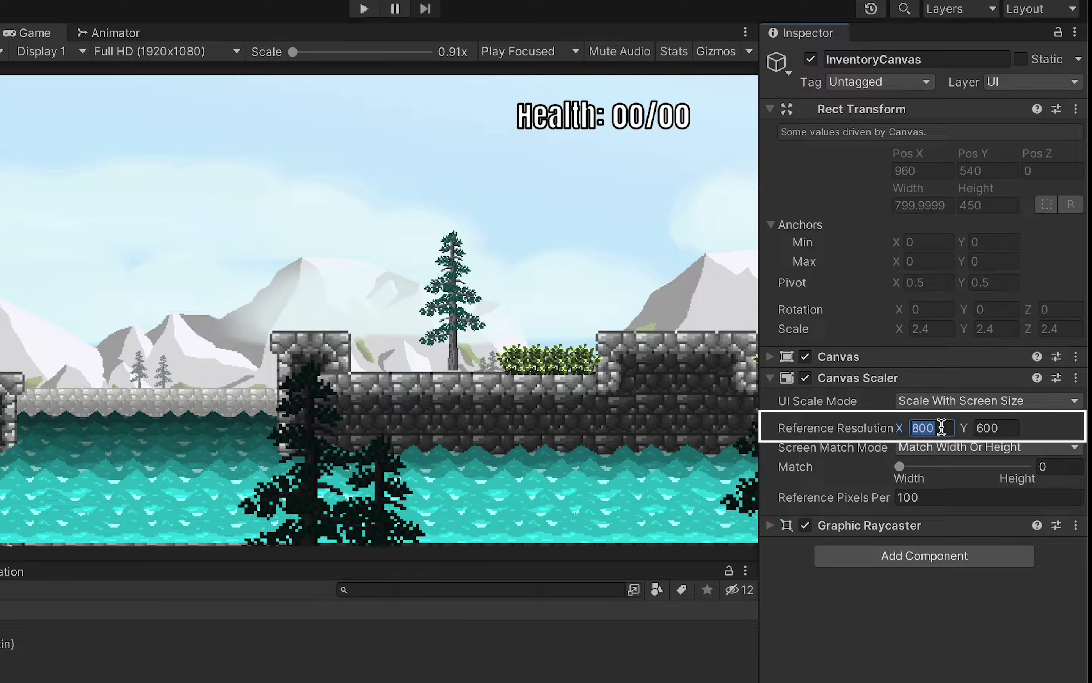
type("1920")
key("Tab")
type("1")
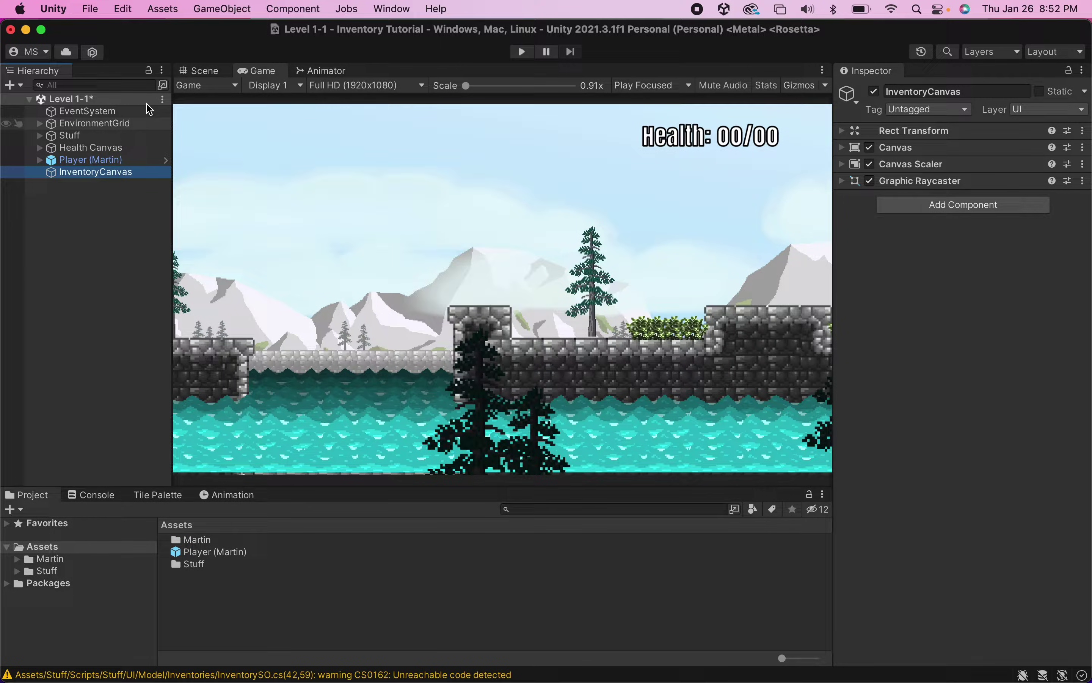
Step: Add a UI Panel named InventoryMenu inside InventoryCanvas
left_click(204, 71)
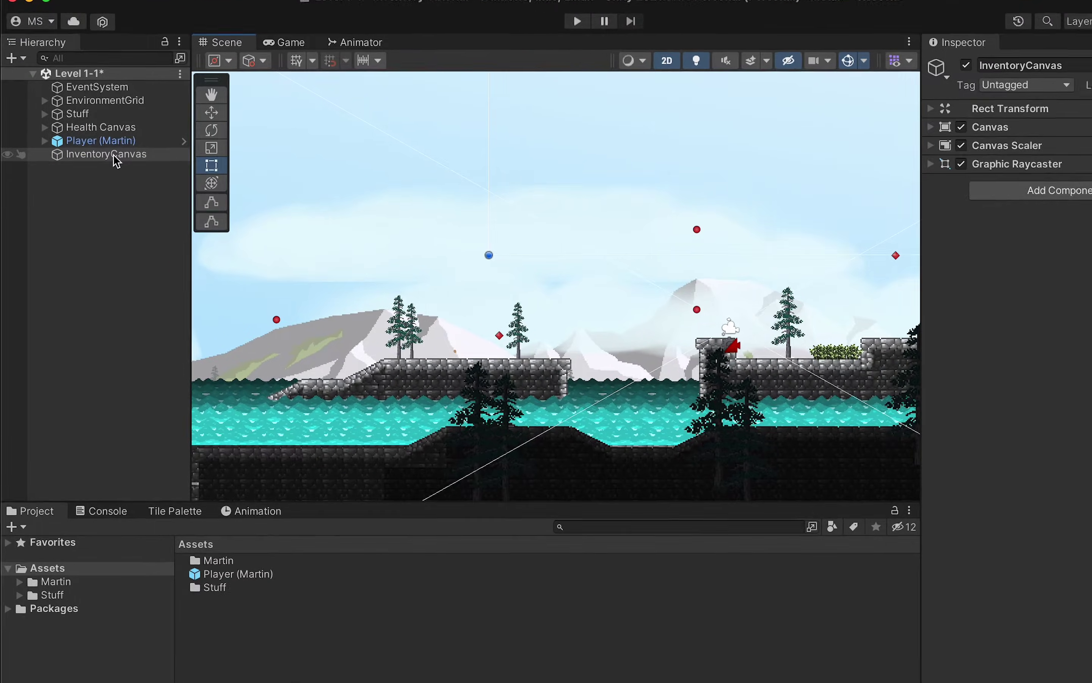
double_click(102, 174)
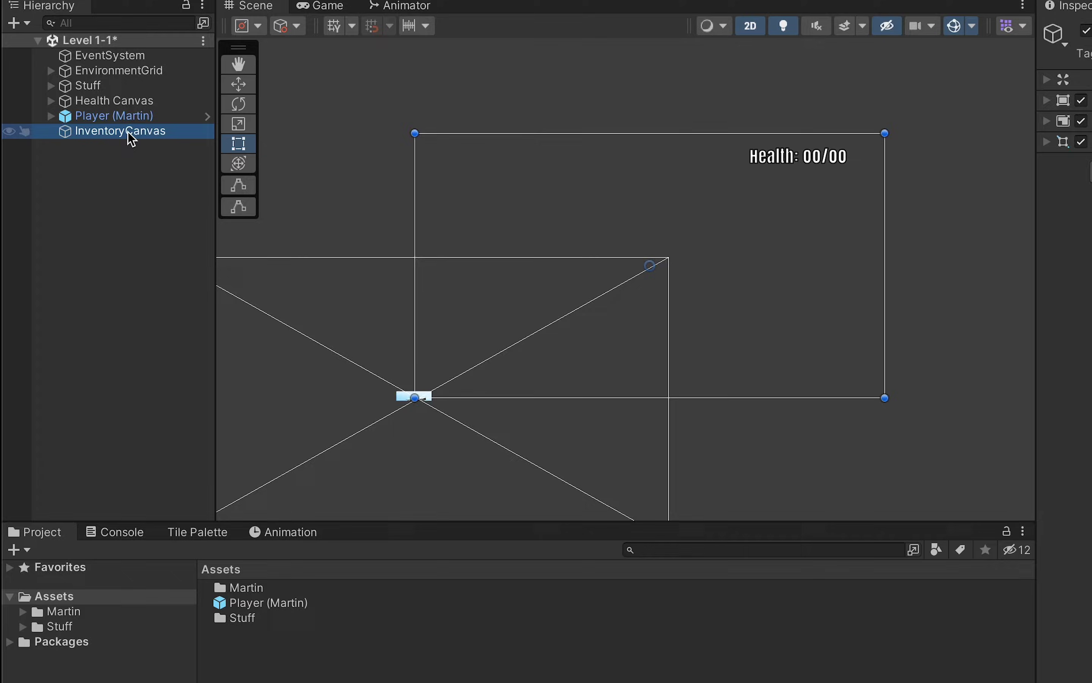
right_click(129, 133)
mouse_move(236, 530)
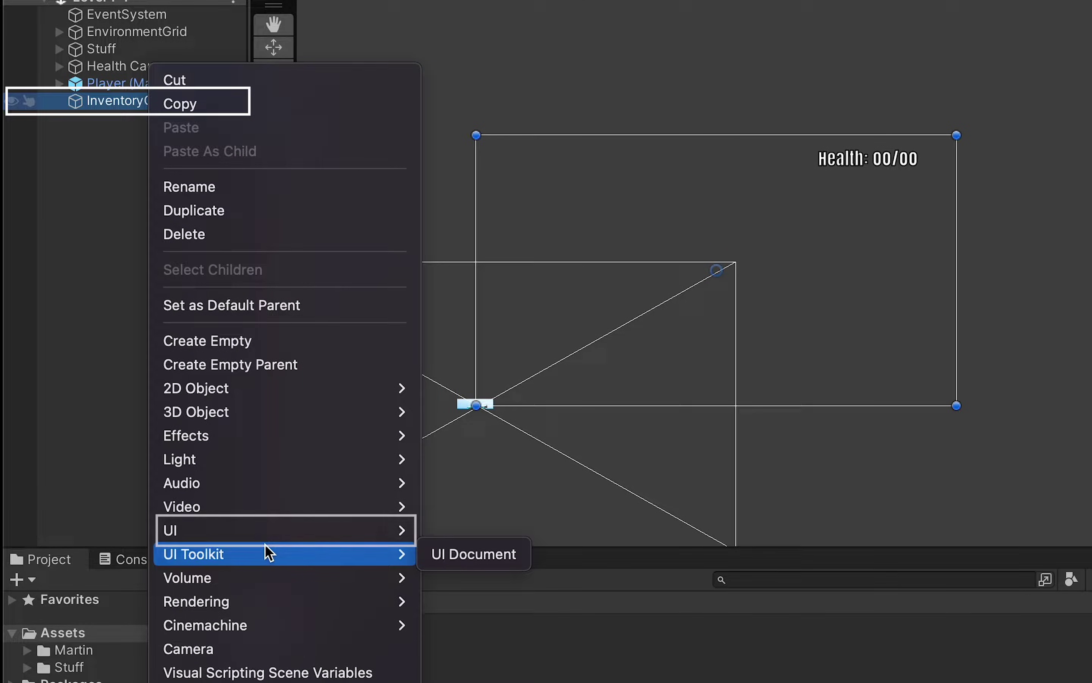
mouse_move(275, 531)
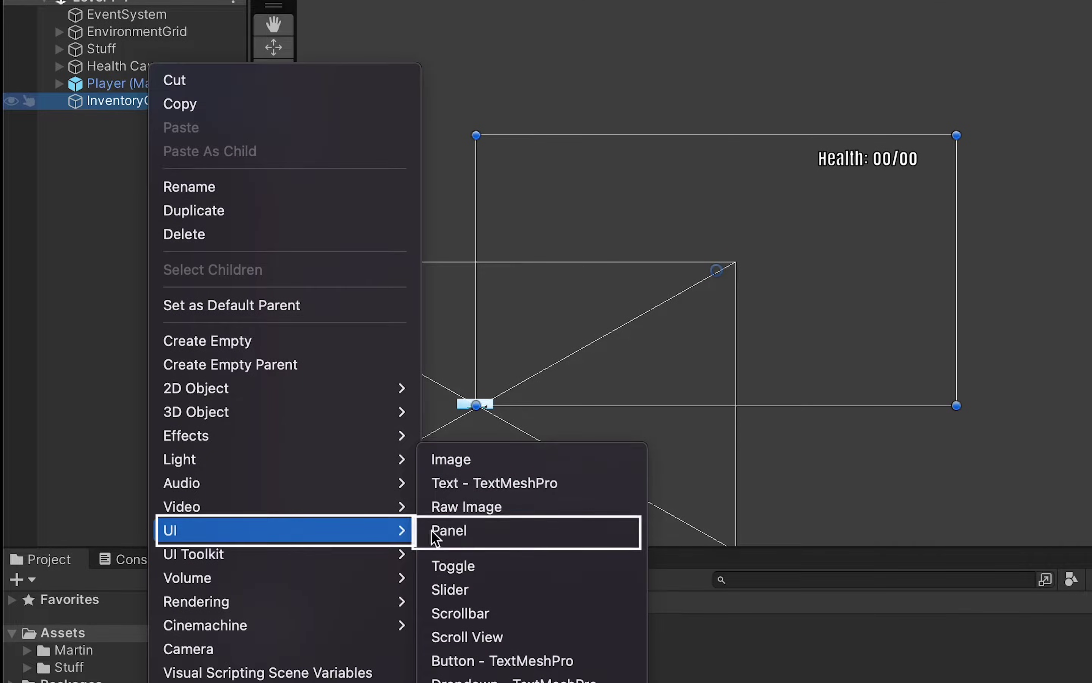
left_click(541, 532)
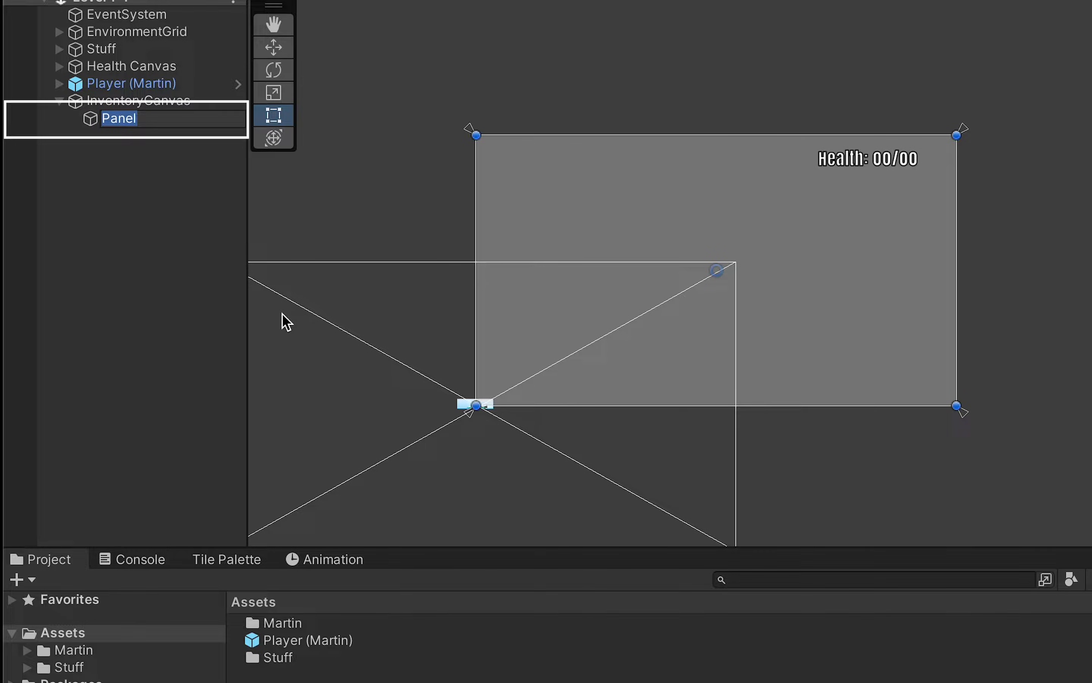
type("InventoryMenu")
key("Return")
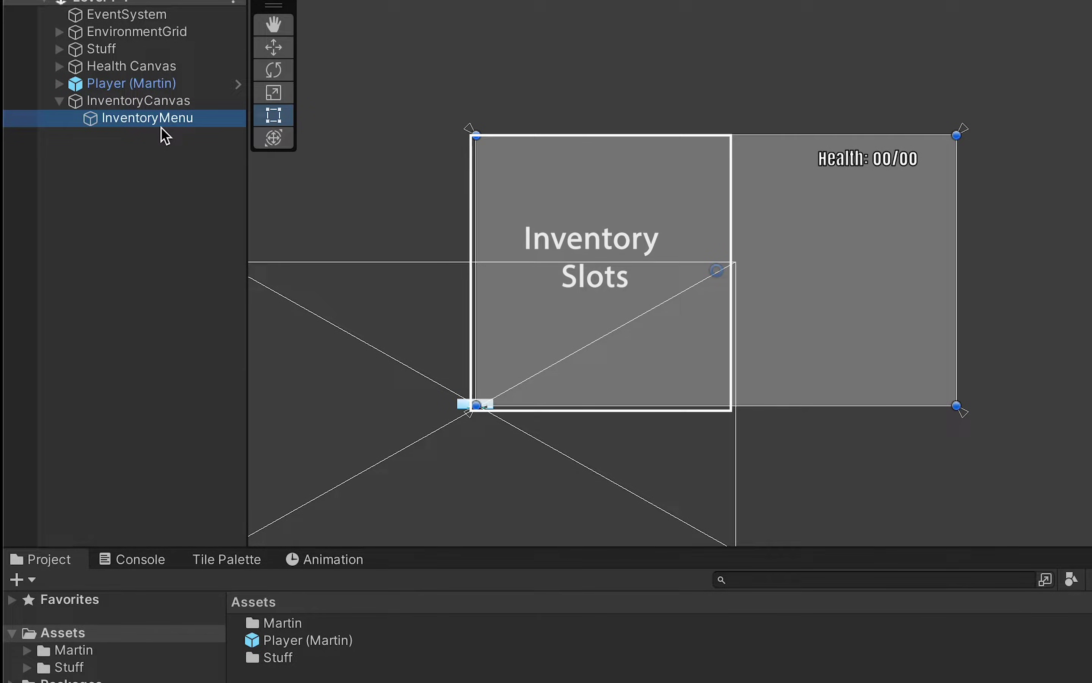
Step: Add two child panels, InventorySlots and InventoryDescription, under InventoryMenu
right_click(162, 124)
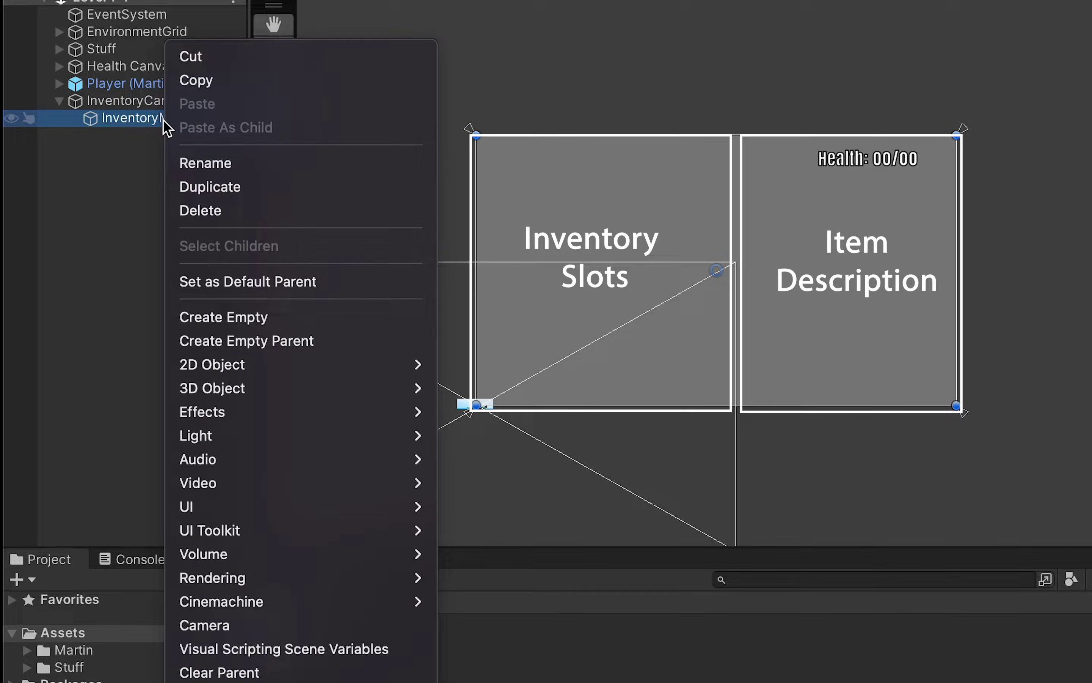
mouse_move(244, 507)
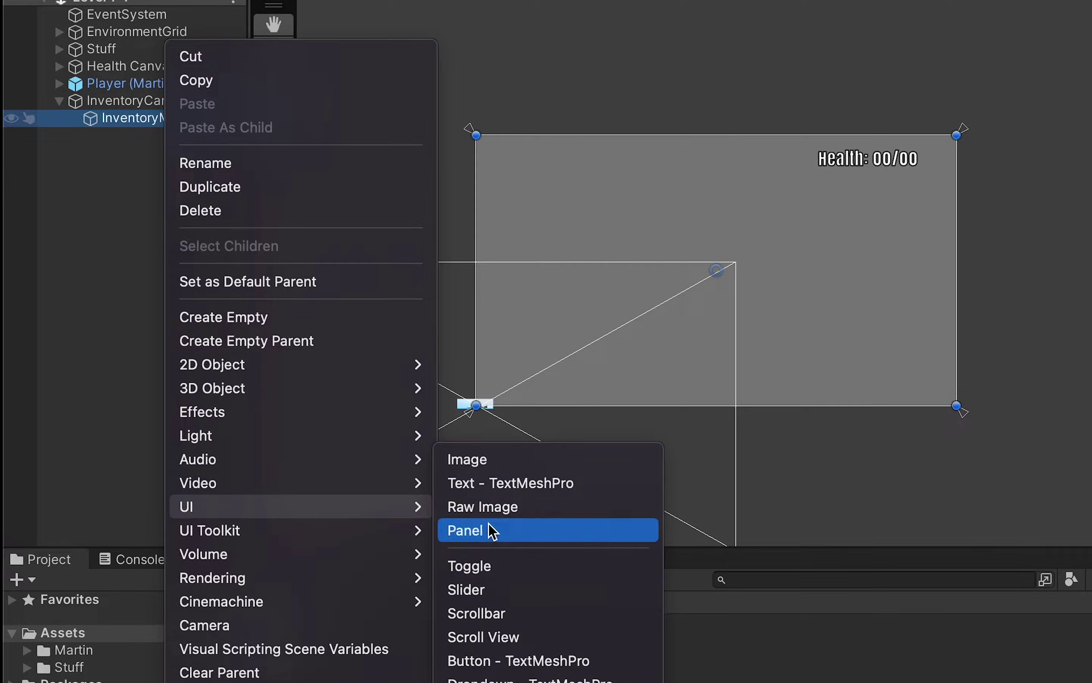
left_click(490, 531)
type("InventorySlots")
key("Return")
right_click(162, 118)
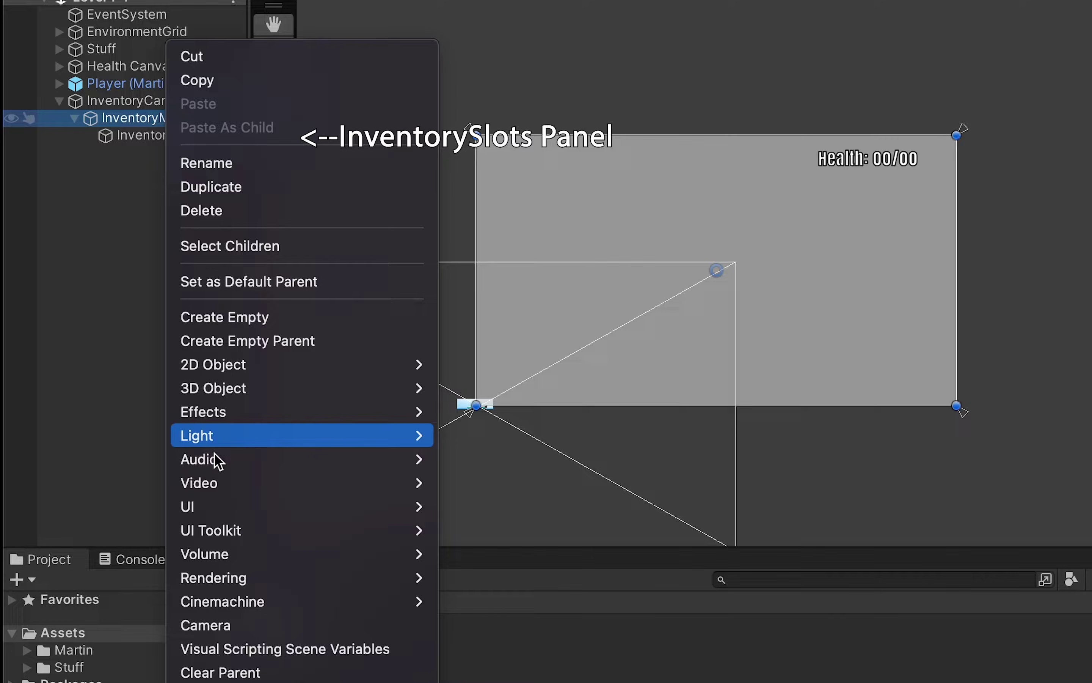
left_click(488, 531)
type("InventoryDescription")
key("Return")
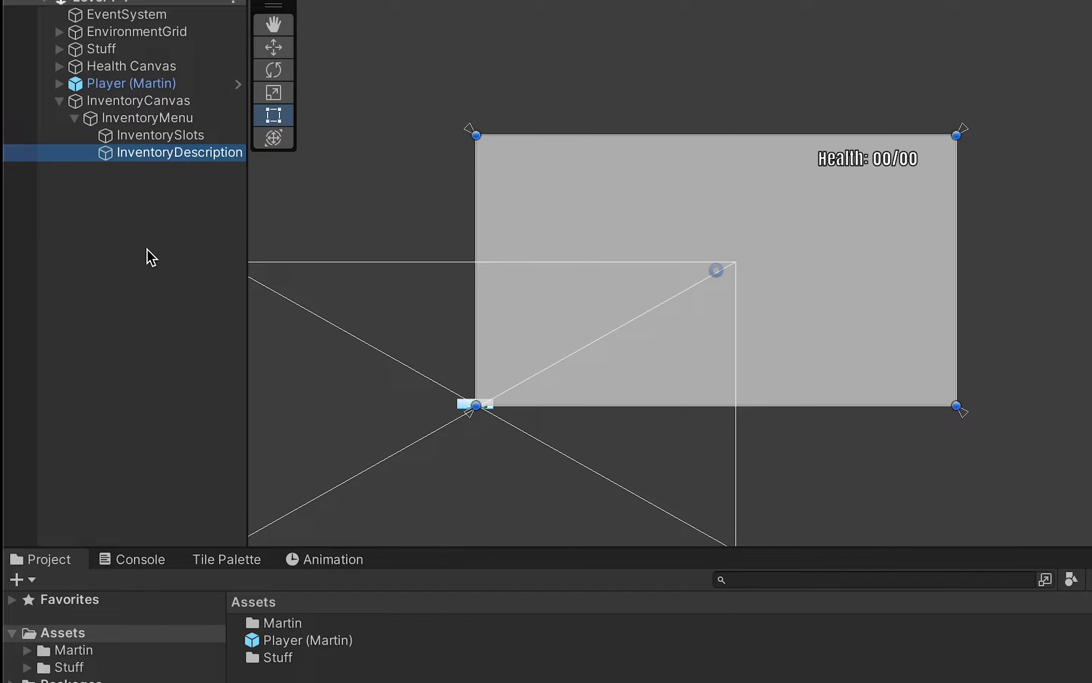
Step: Add a UI Panel named ItemSlot under InventorySlots
mouse_move(149, 152)
left_mouse_down()
mouse_move(146, 134)
mouse_move(147, 151)
mouse_move(155, 141)
left_mouse_up()
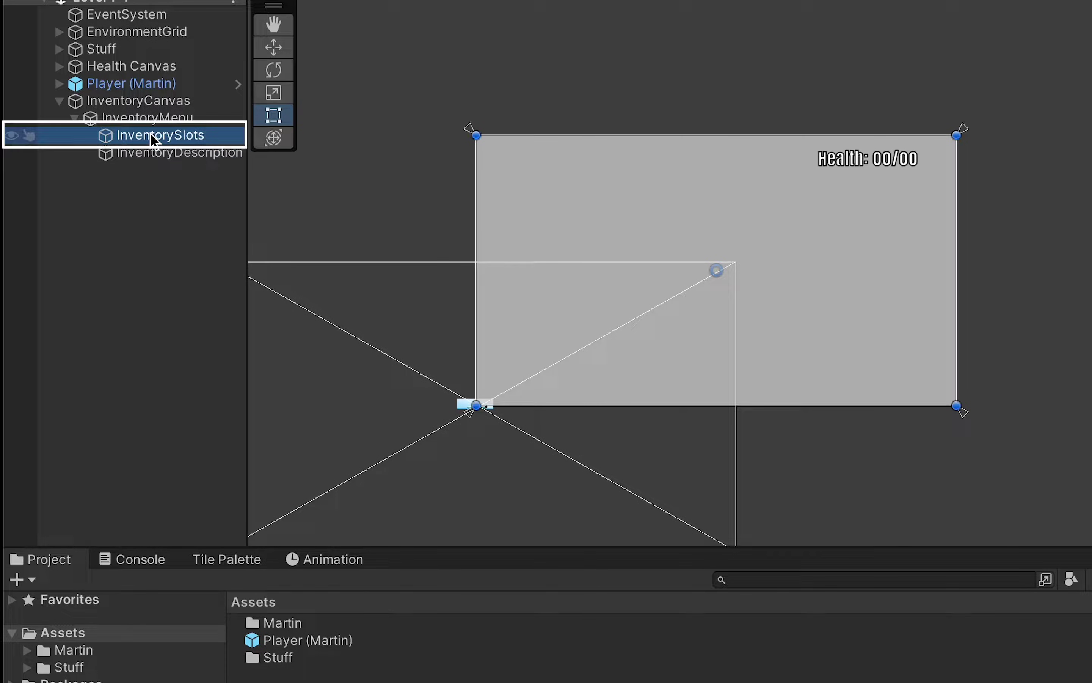
right_click(154, 138)
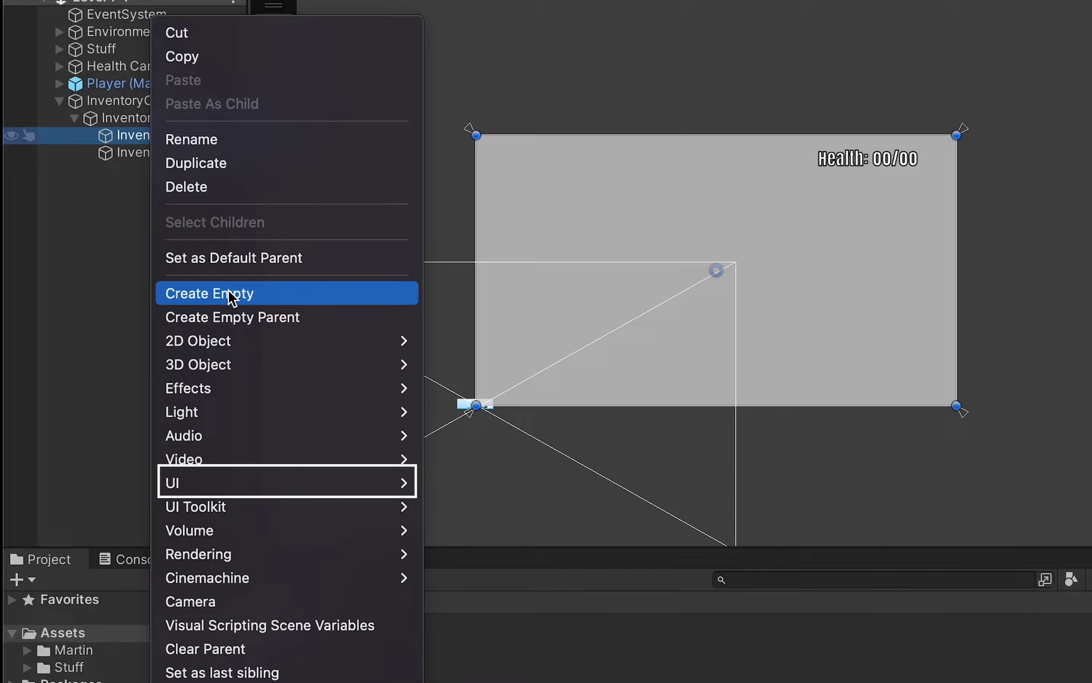
mouse_move(234, 485)
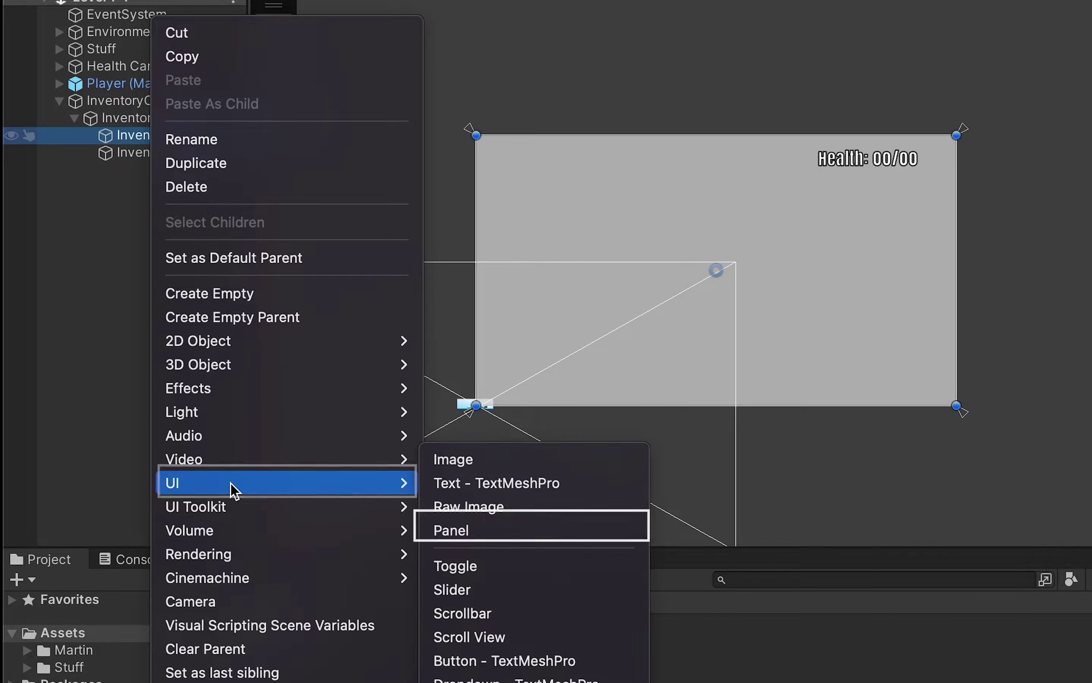
left_click(469, 531)
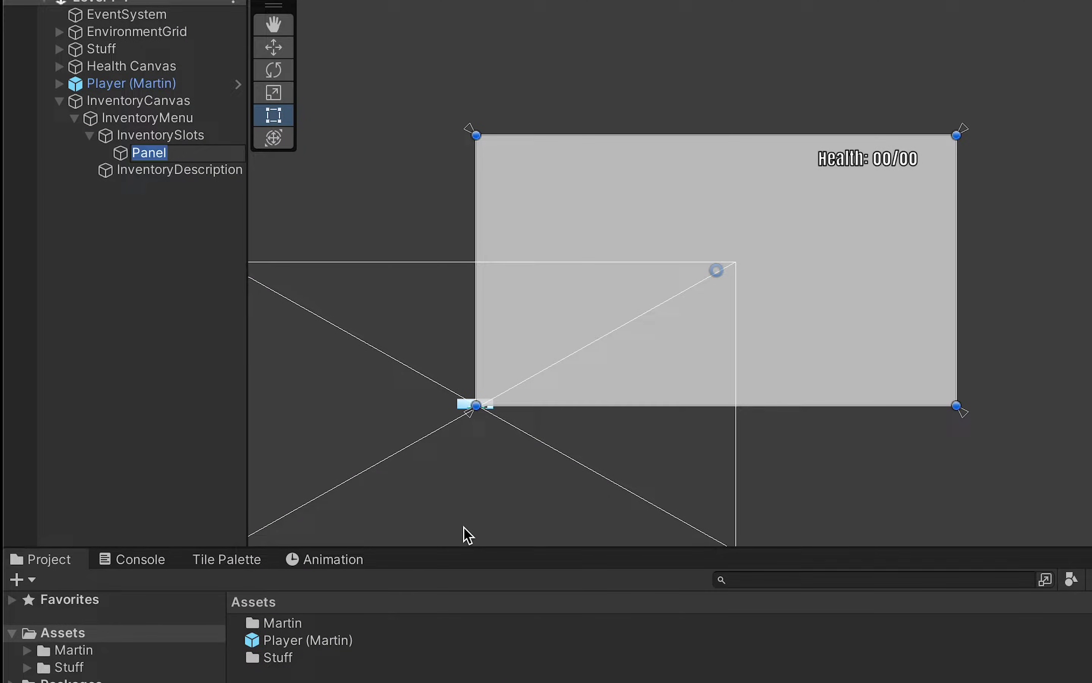
type("ItemSlot")
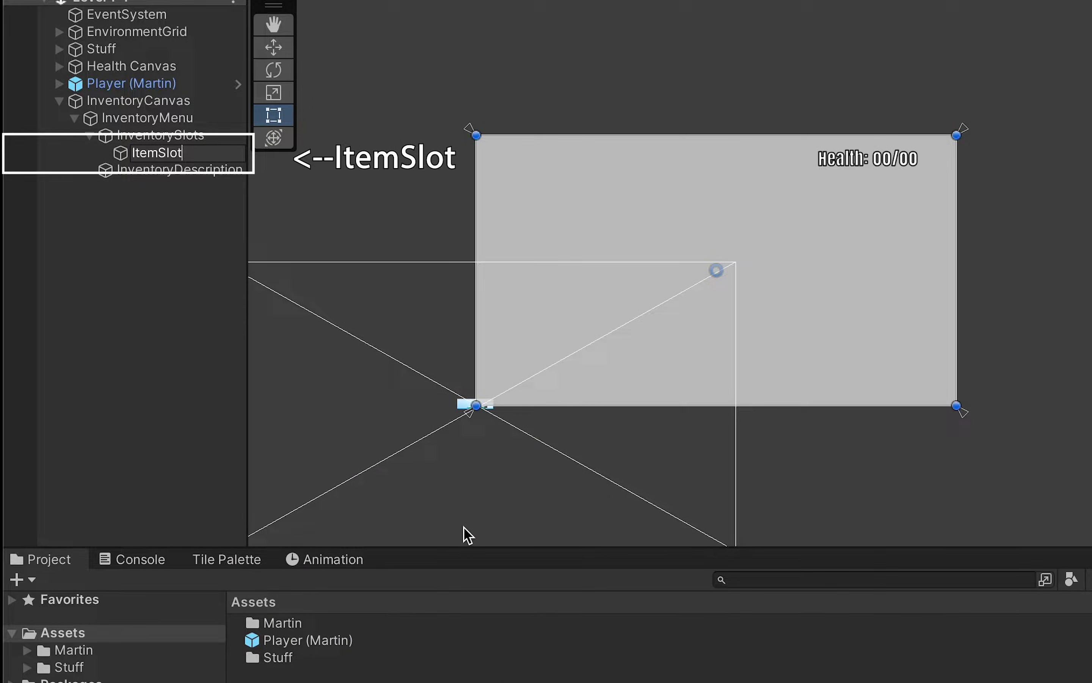
key("Return")
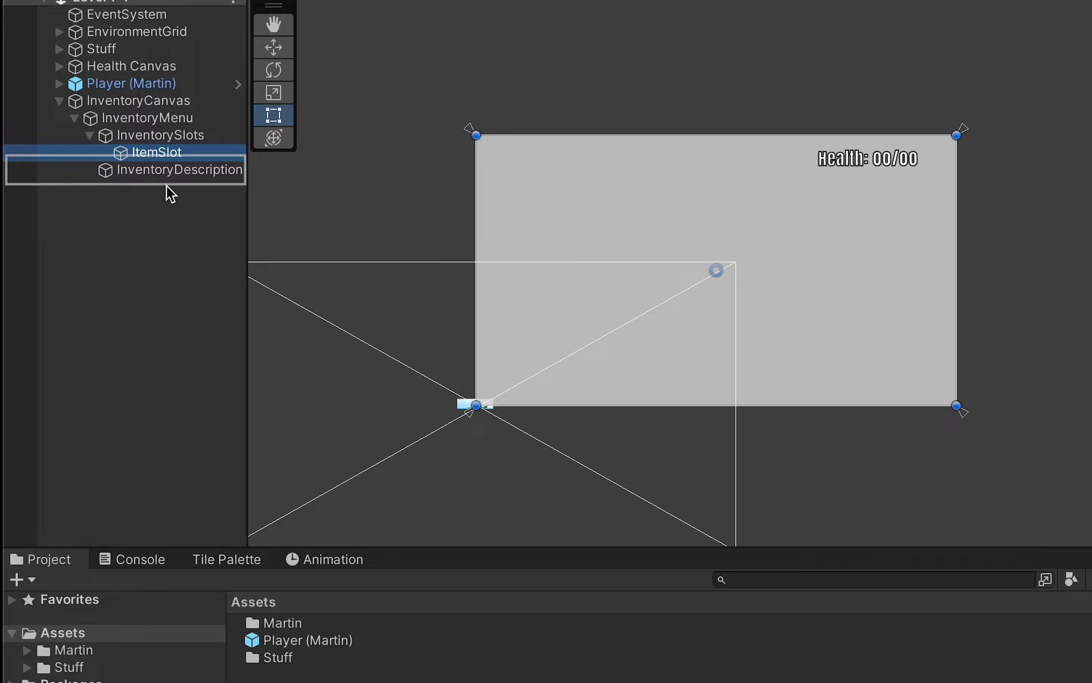
Step: Add a panel under InventoryDescription and duplicate it for ItemImage and ItemDescription
right_click(166, 173)
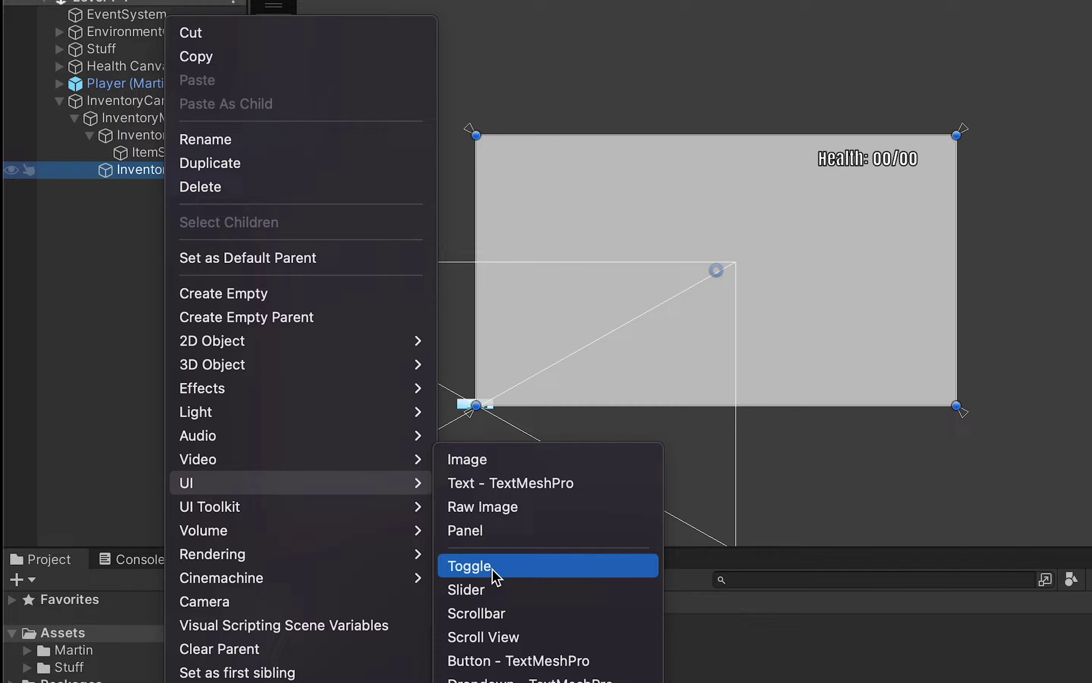
left_click(499, 533)
right_click(178, 172)
left_click(151, 185)
key("ctrl+d")
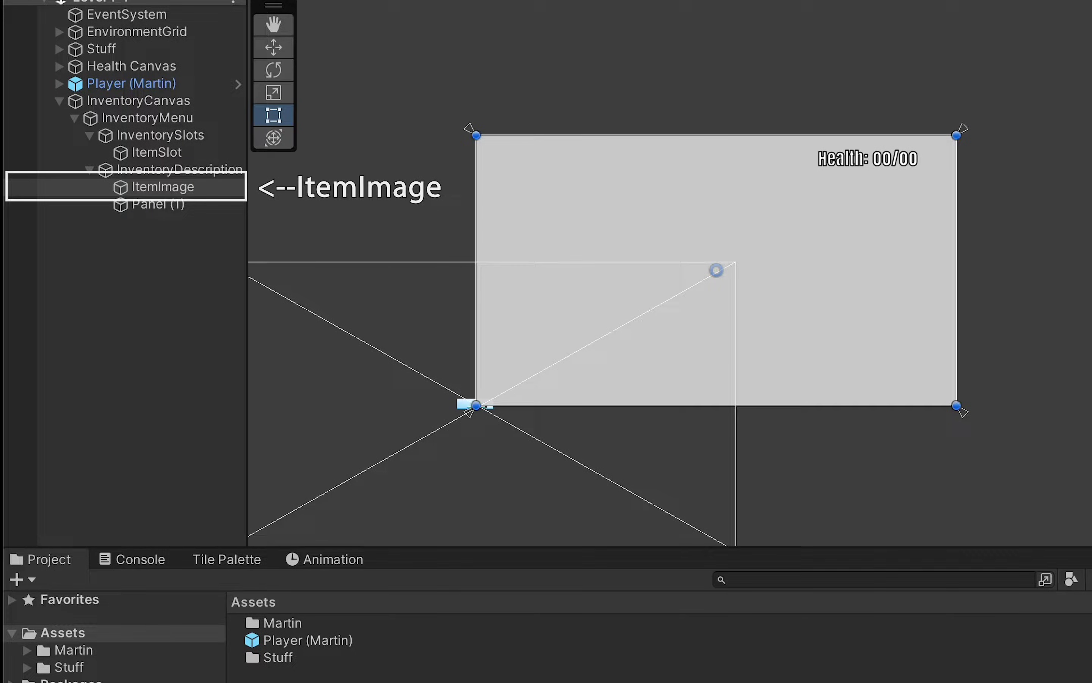
left_click(189, 206)
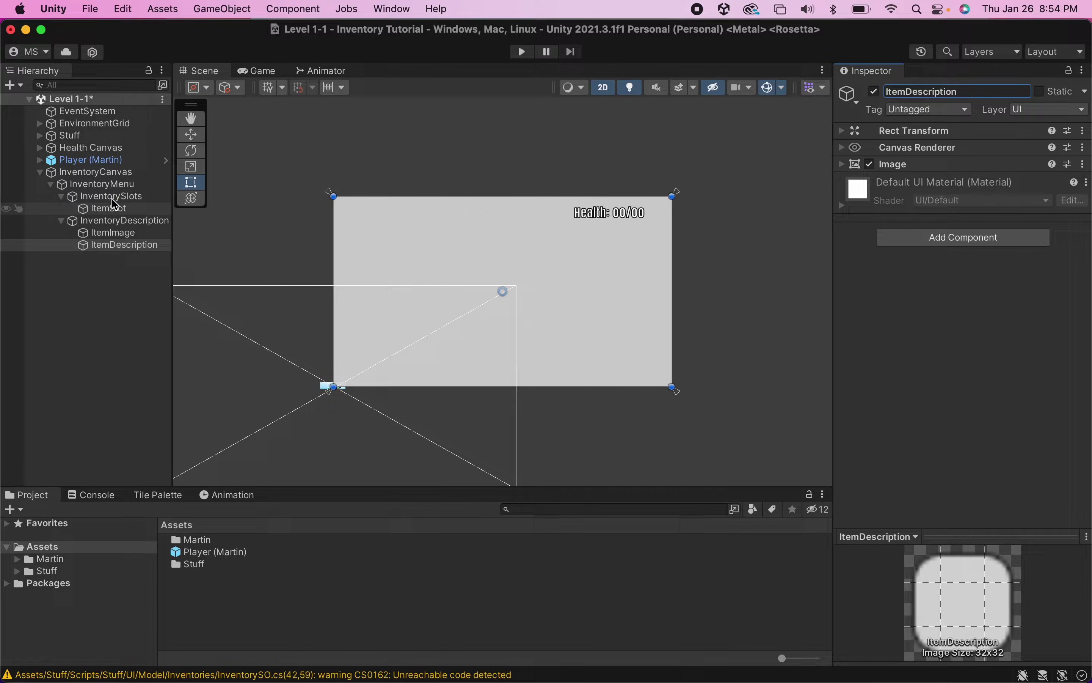
Step: Set InventoryMenu's Image color to black with alpha 40
left_click_drag(104, 184, 128, 194)
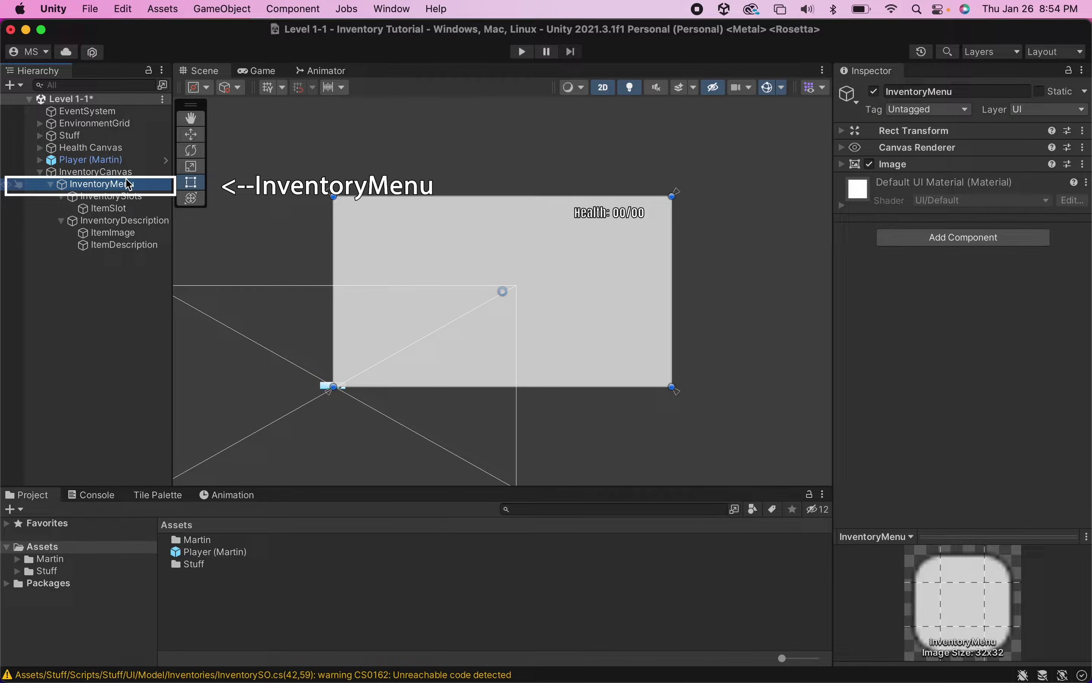
left_click_drag(101, 187, 102, 187)
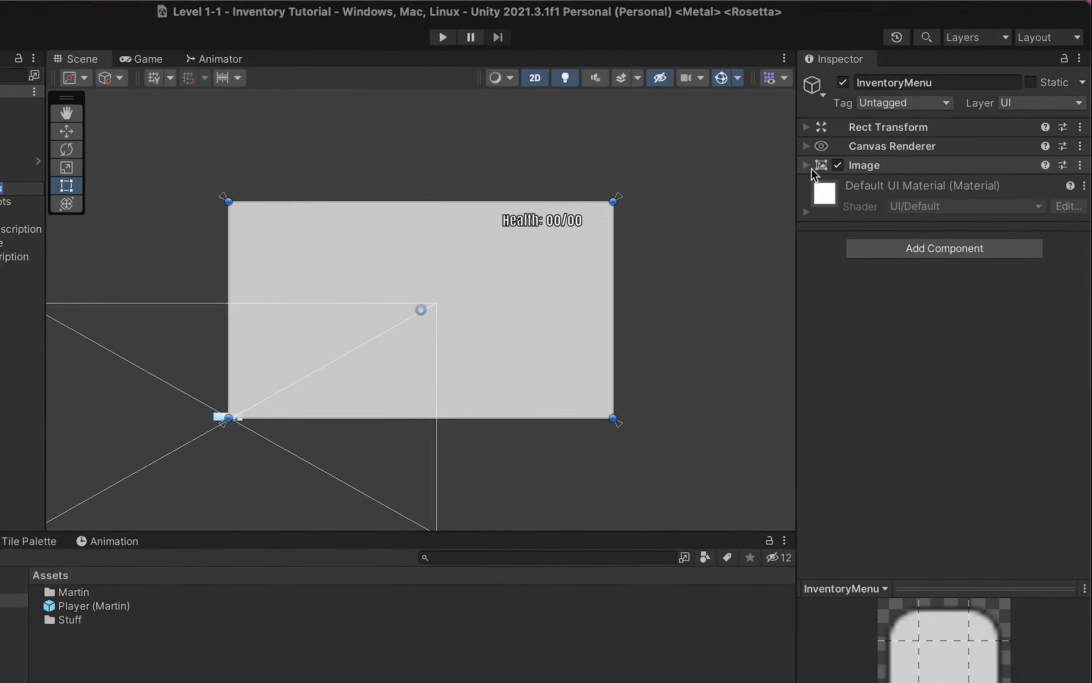
left_click(843, 165)
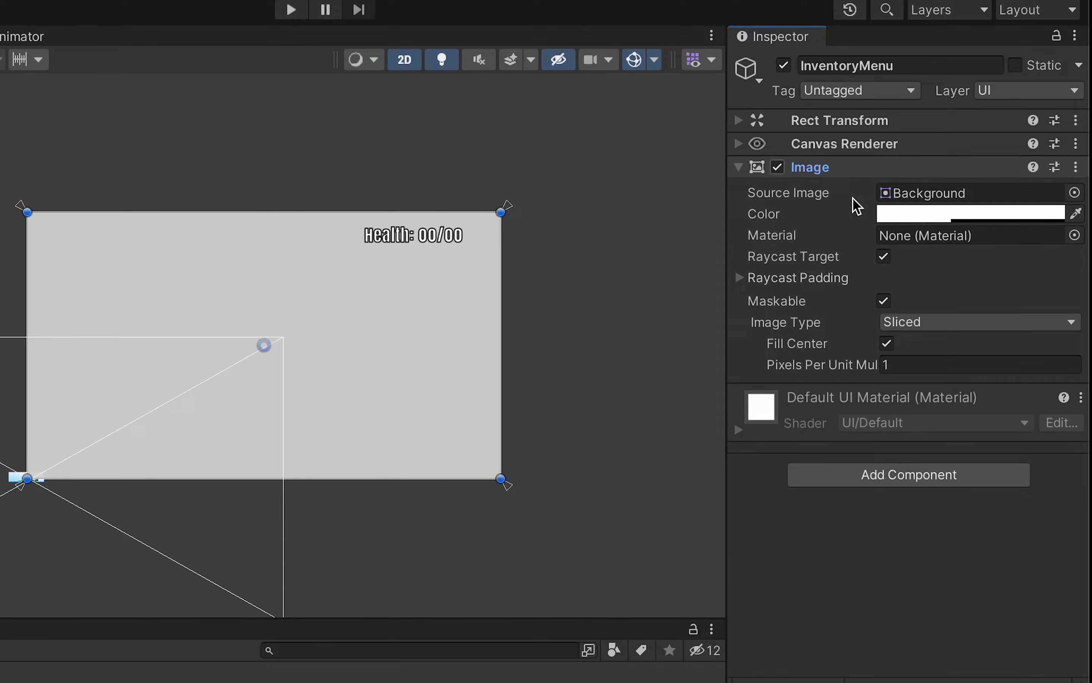
left_click(968, 210)
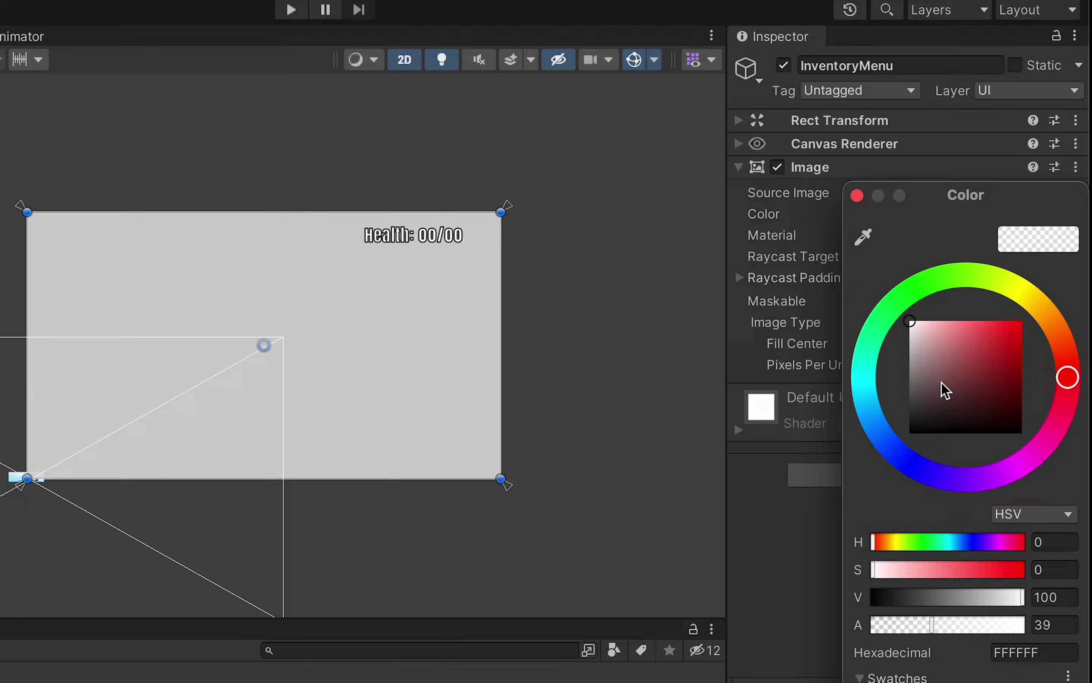
left_click_drag(914, 422, 901, 459)
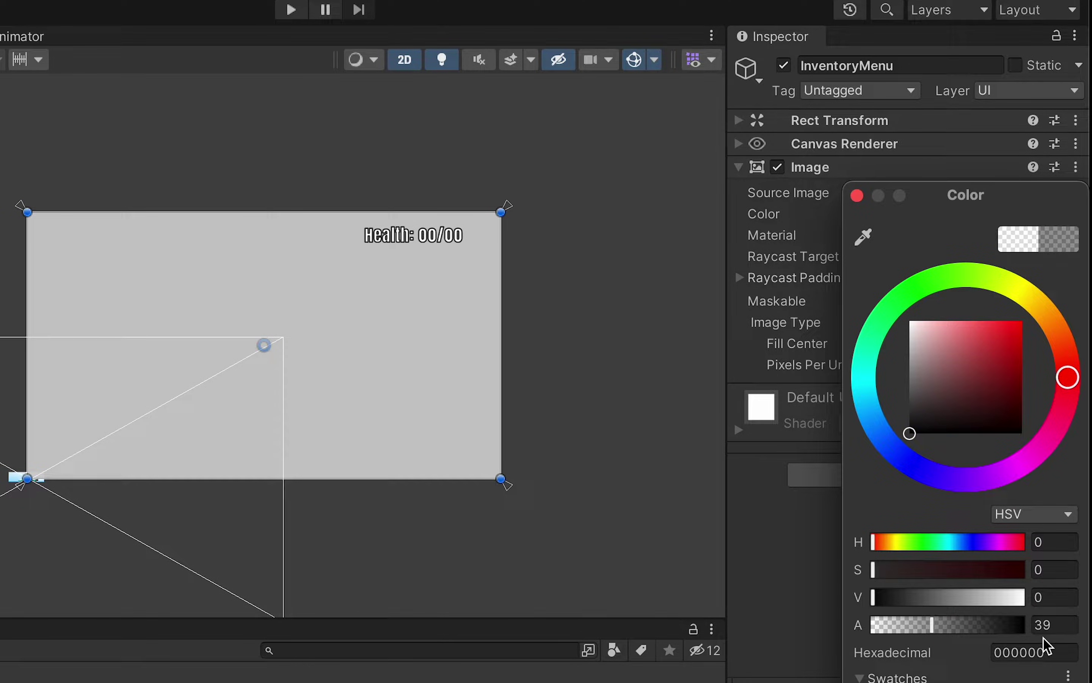
left_click(1059, 626)
type("40")
left_click(857, 195)
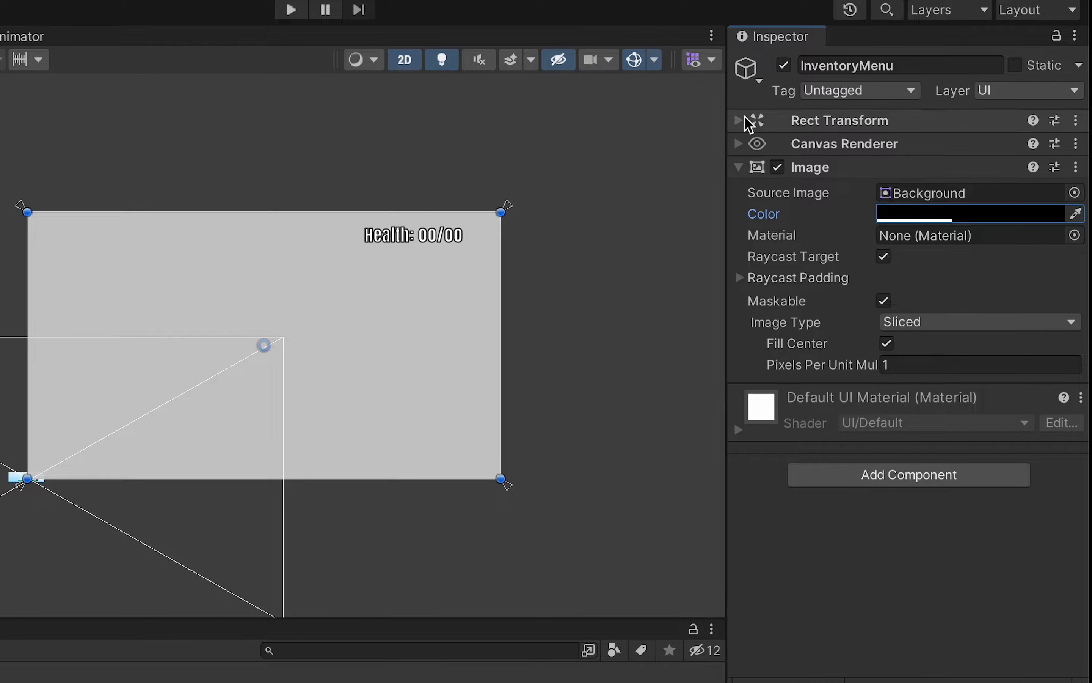
Step: Set InventoryMenu's Rect Transform offsets to Left 150, Top 140, Right 150, Bottom 140
left_click(741, 121)
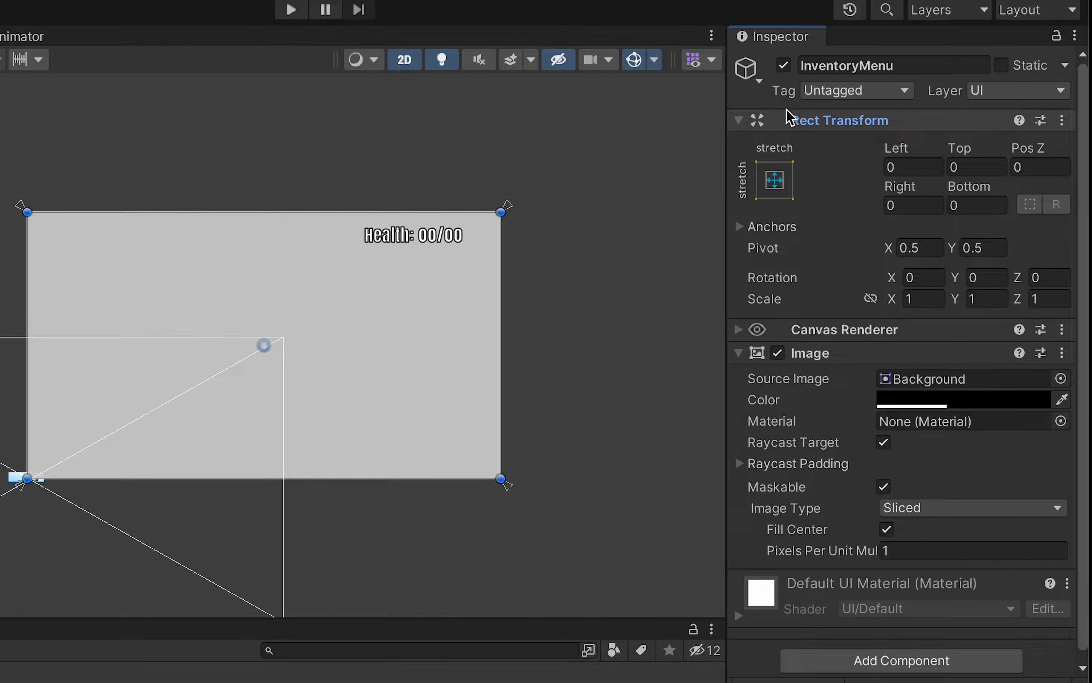
left_click(920, 165)
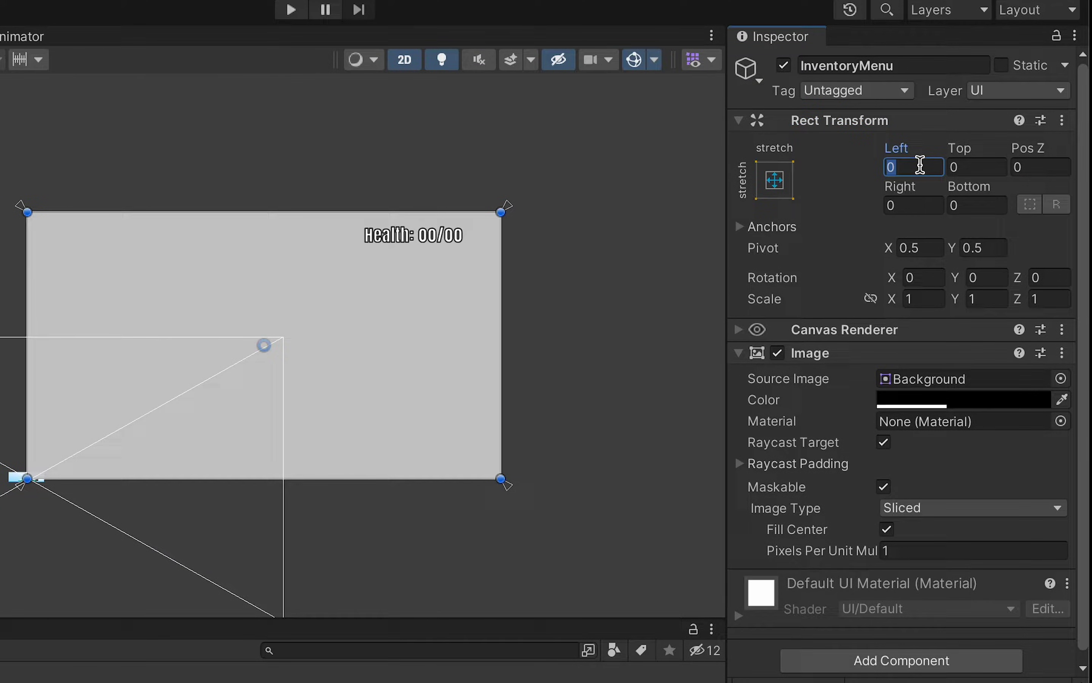
type("150")
key("Tab")
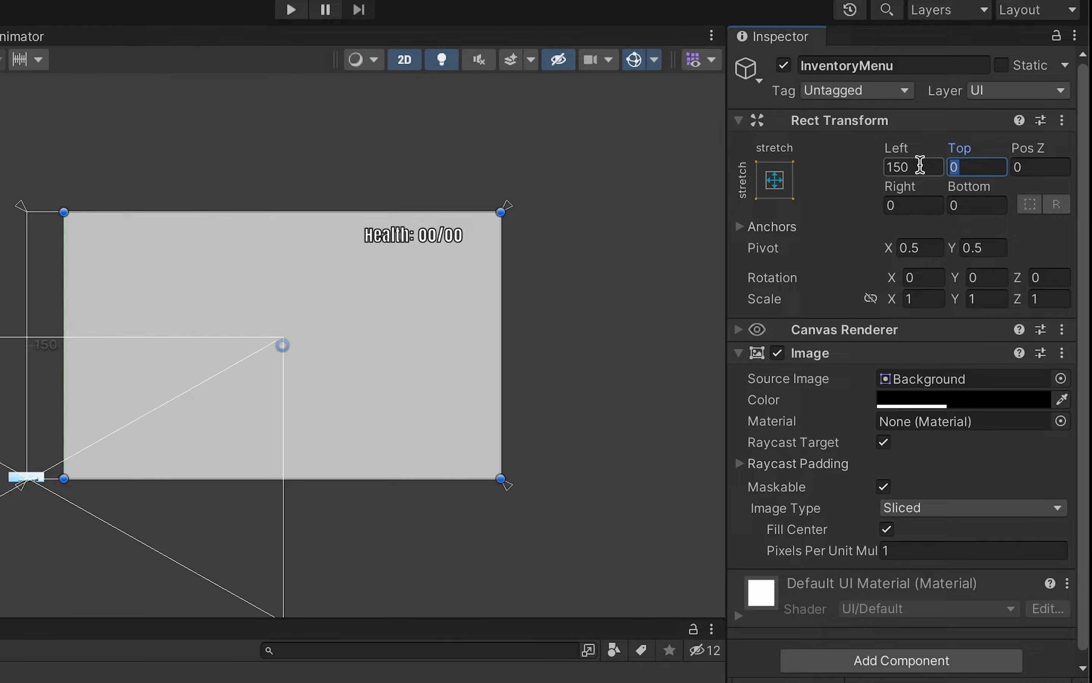
type("140")
key("Tab")
key("Tab")
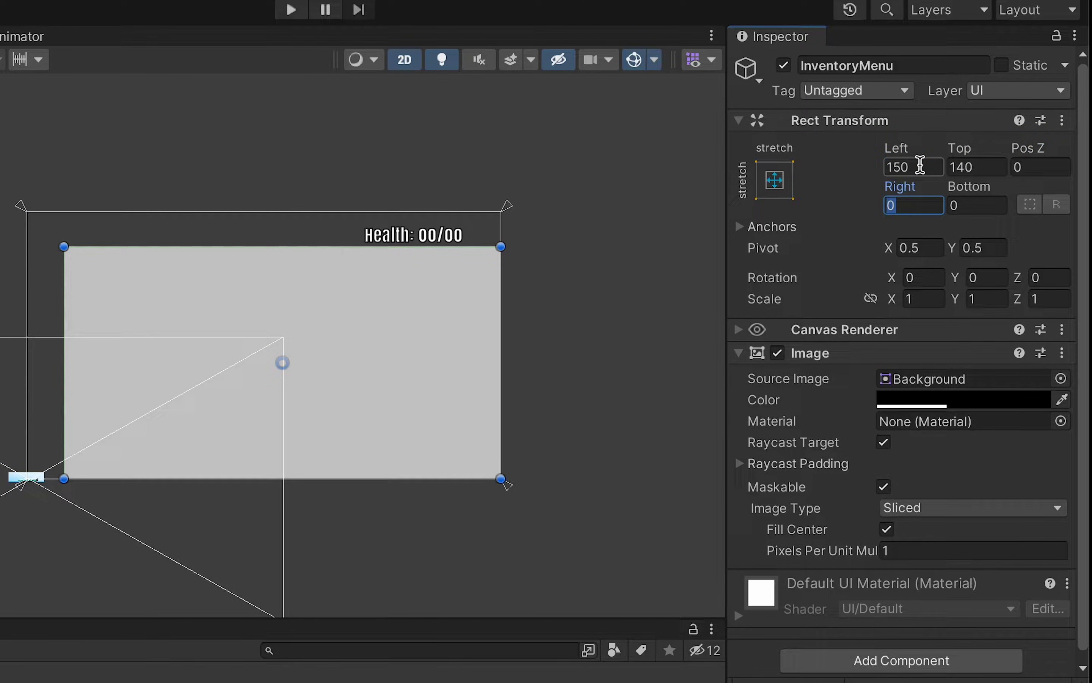
type("150")
key("Tab")
type("140")
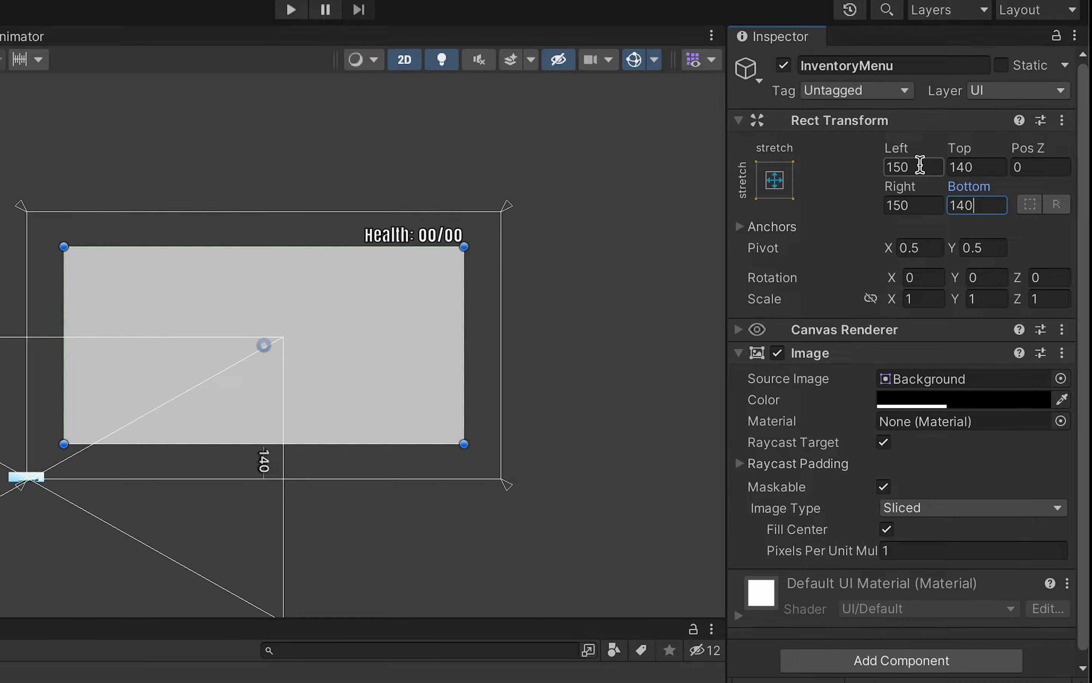
left_click(811, 353)
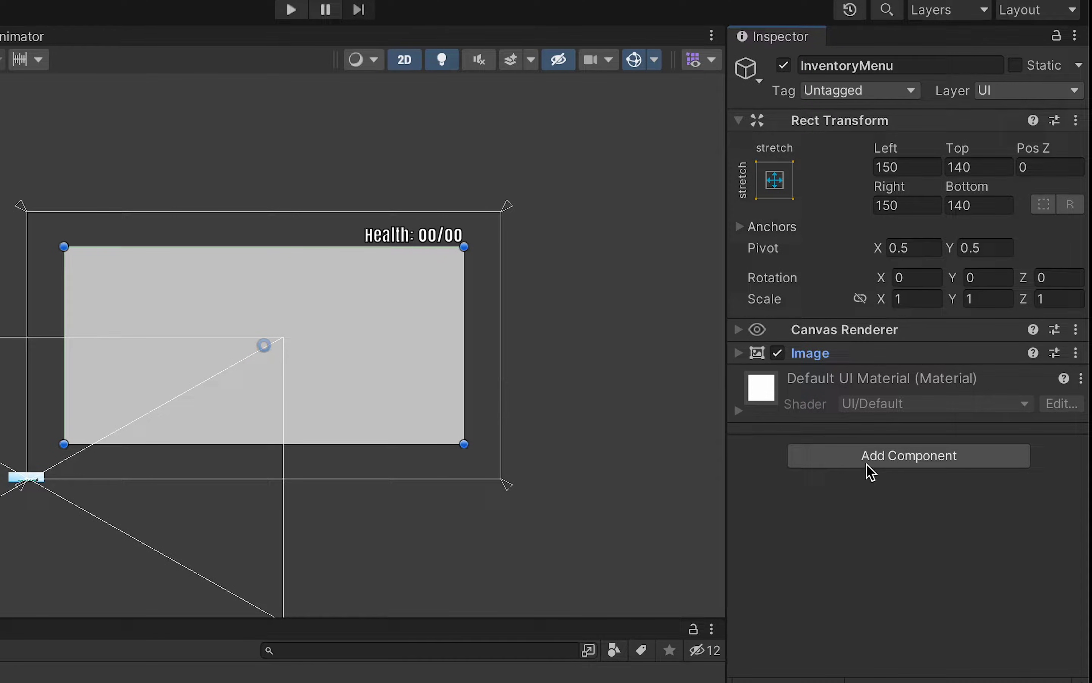
Step: Add a Horizontal Layout Group to InventoryMenu with 25 padding and Child Force Expand turned off
left_click(893, 455)
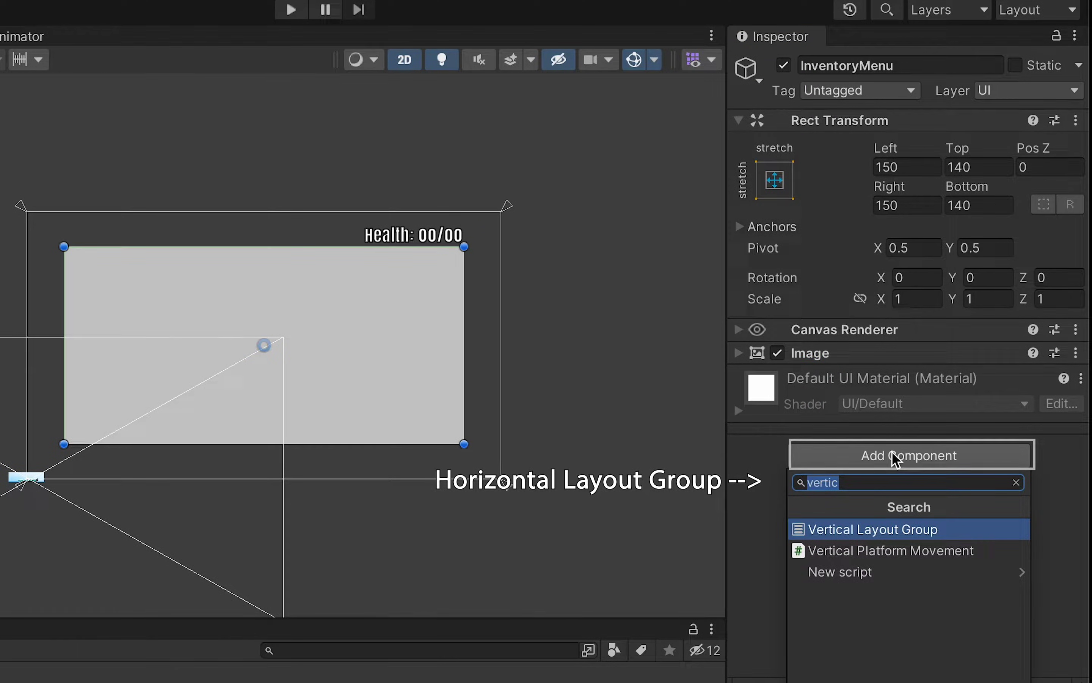
type("horiz")
key("Return")
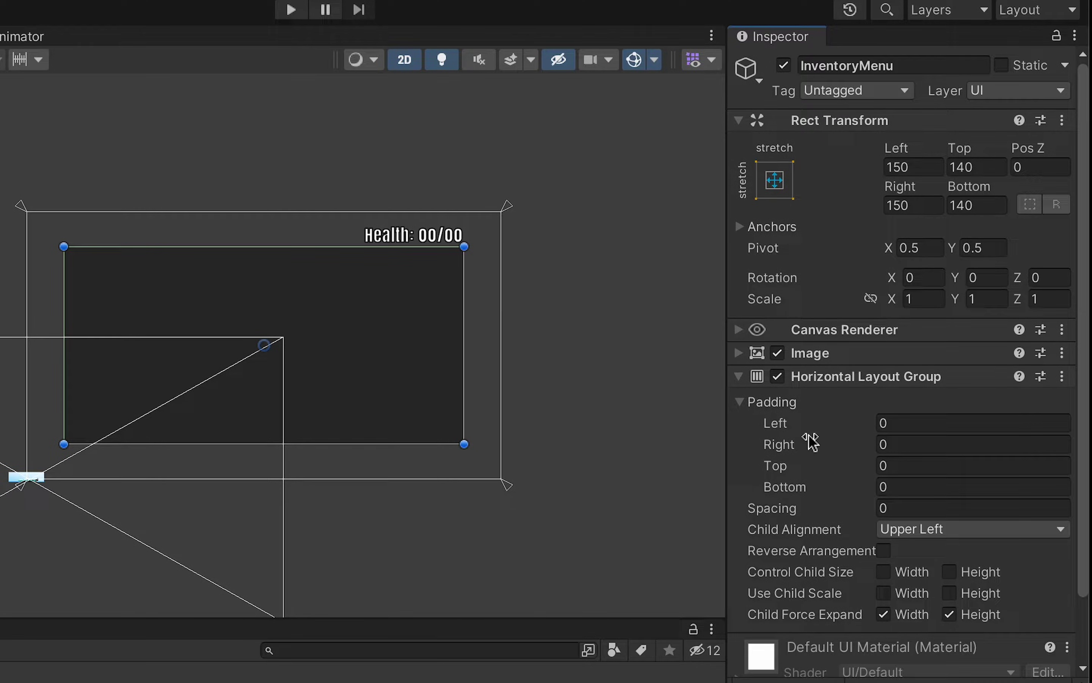
left_click(946, 428)
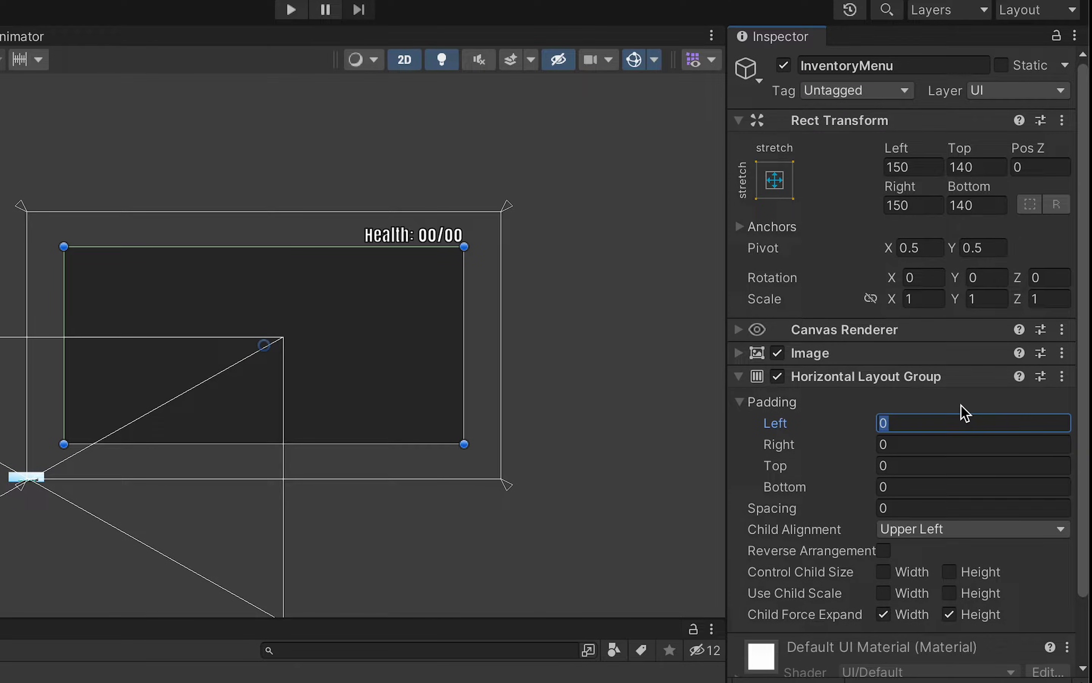
key("Tab")
type("25")
key("Tab")
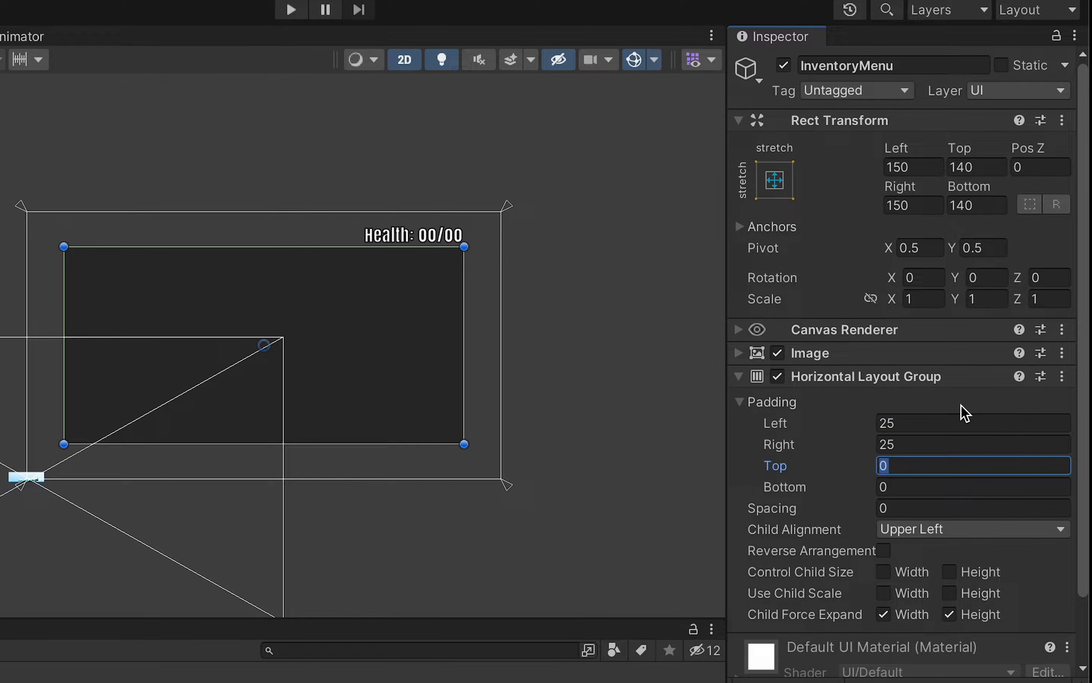
type("25")
key("Tab")
key("Tab")
type("2")
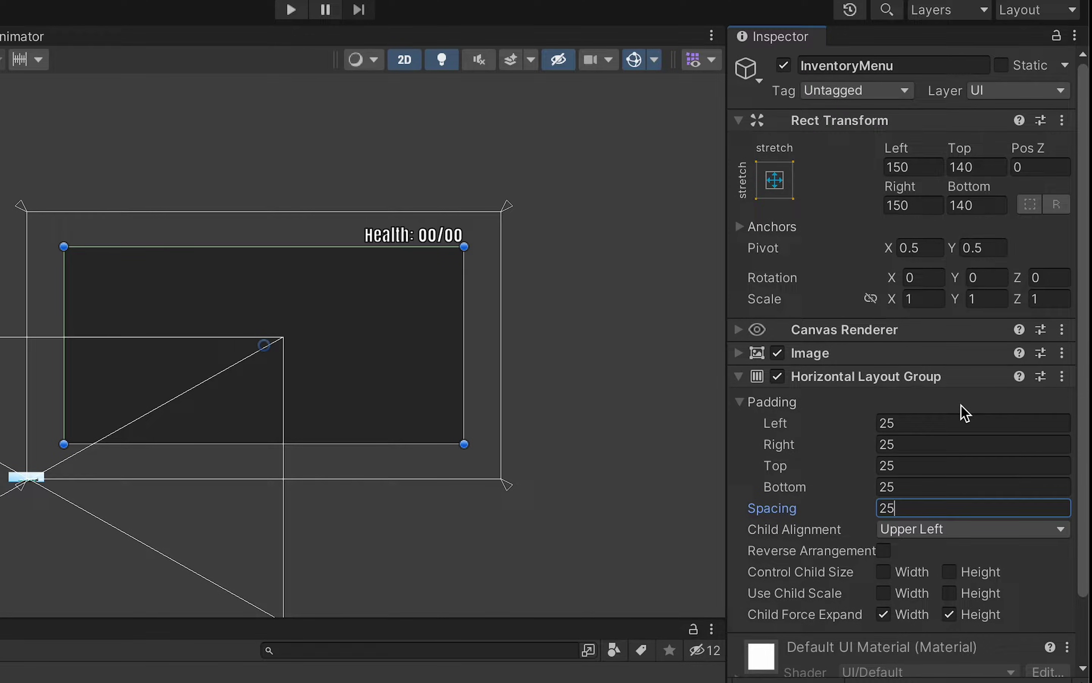
left_click(884, 614)
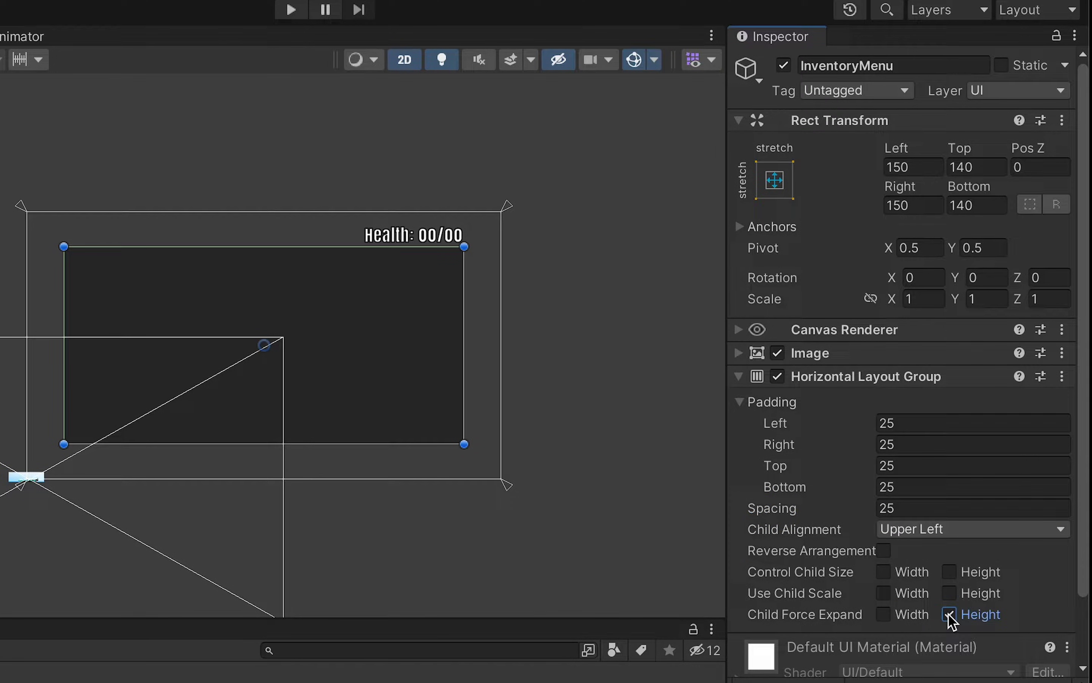
scroll(750, 291, "down", 3)
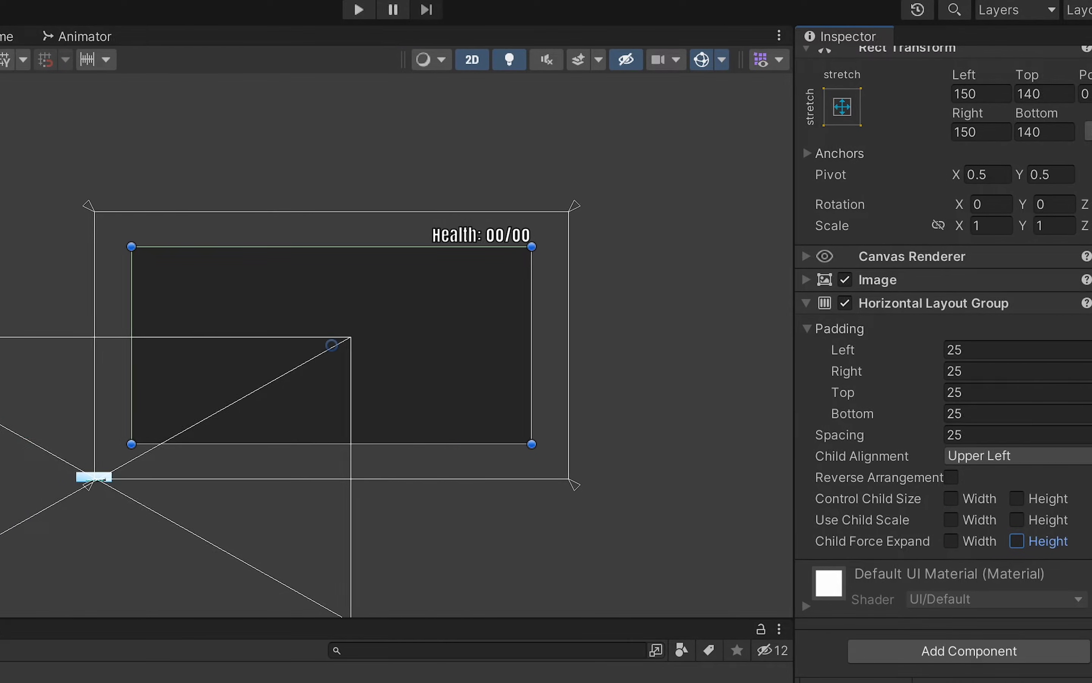
Step: Set the InventorySlots panel's Image color to near black
left_click(212, 213)
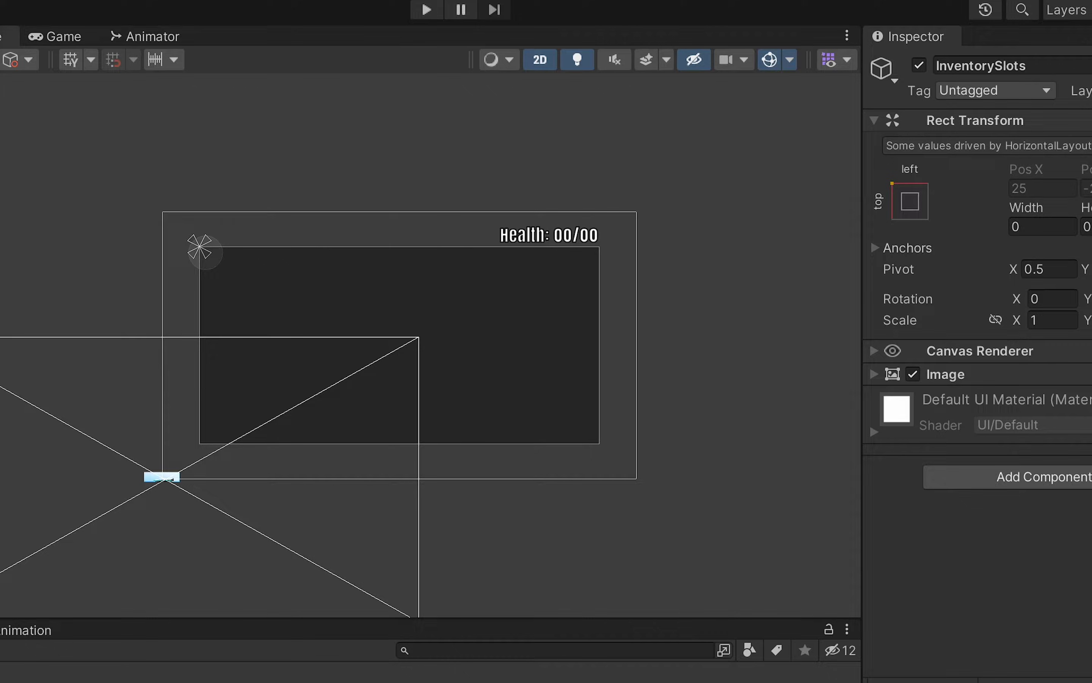
left_click(739, 374)
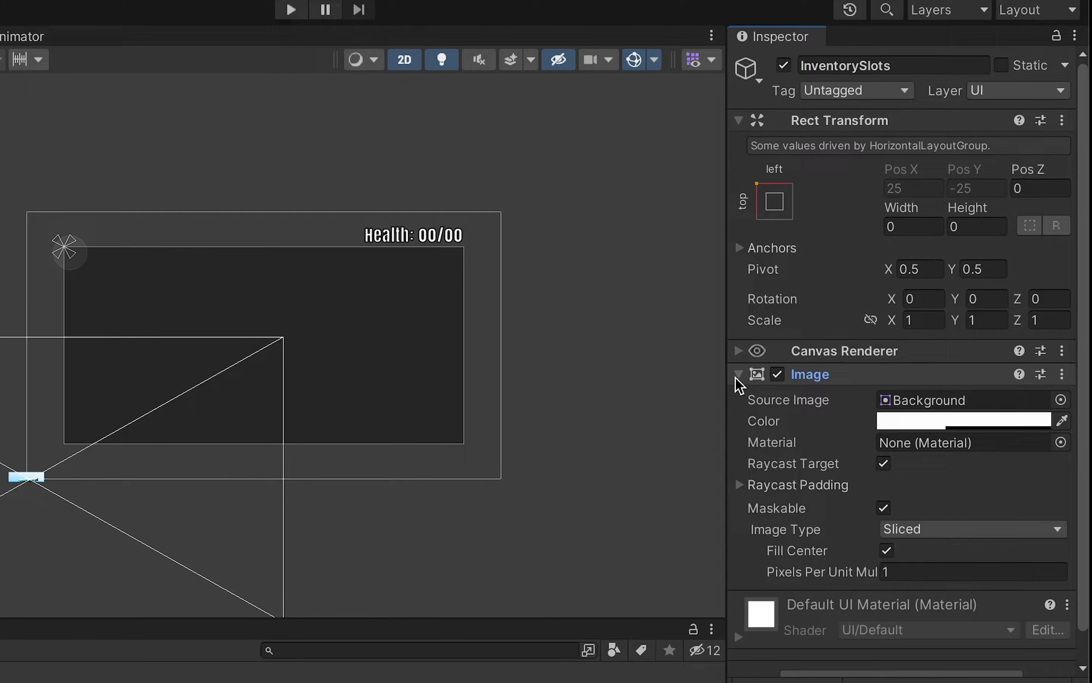
left_click(909, 423)
left_click(929, 536)
left_click_drag(932, 542, 884, 675)
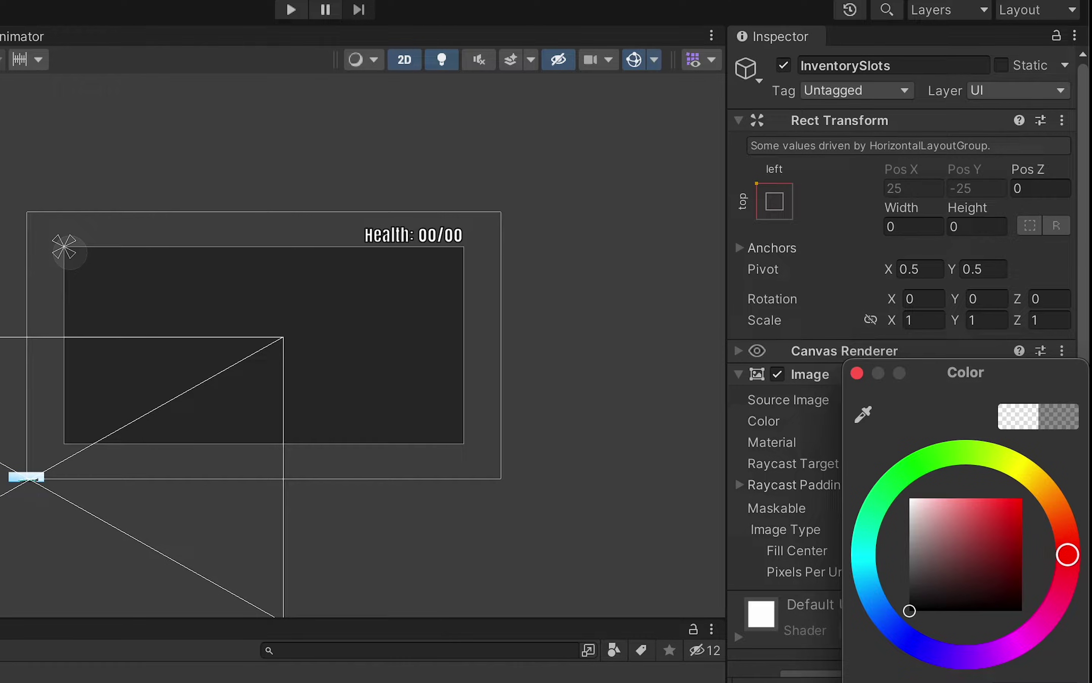
left_click(945, 332)
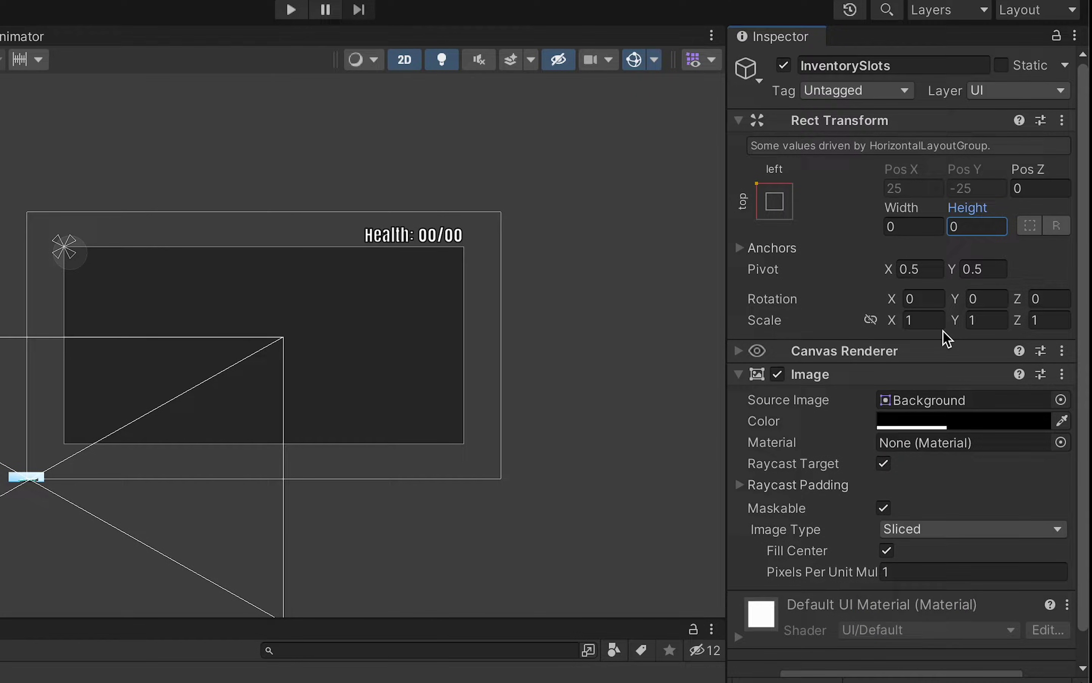
Step: Resize InventorySlots to width 950 and height 755
left_click(906, 228)
type("950")
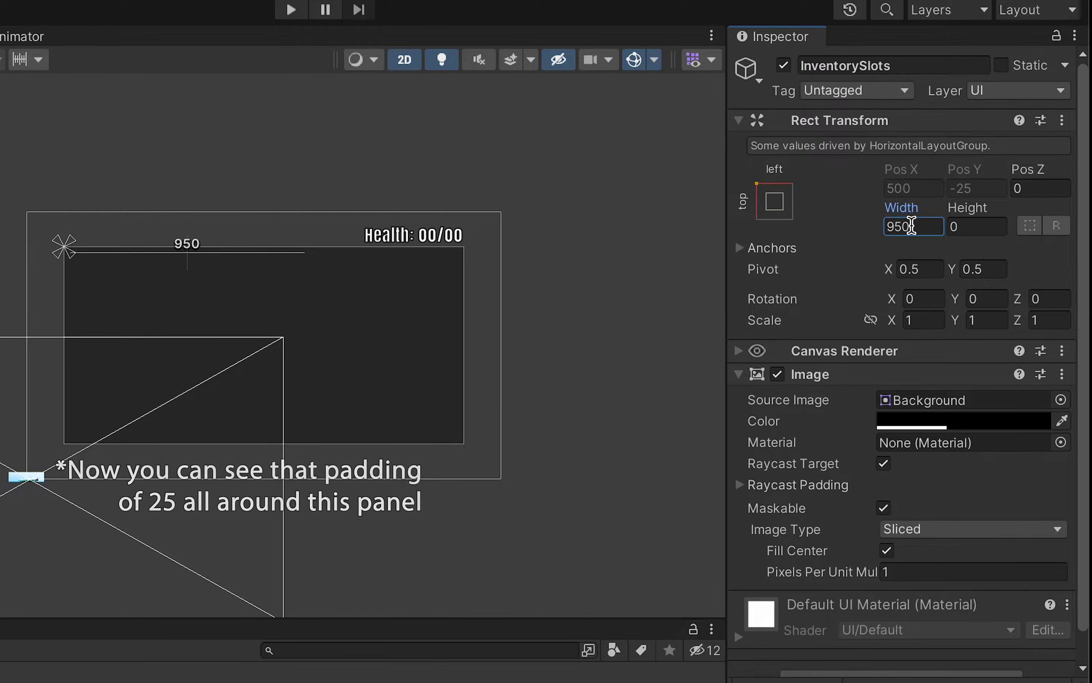
key("Tab")
type("755")
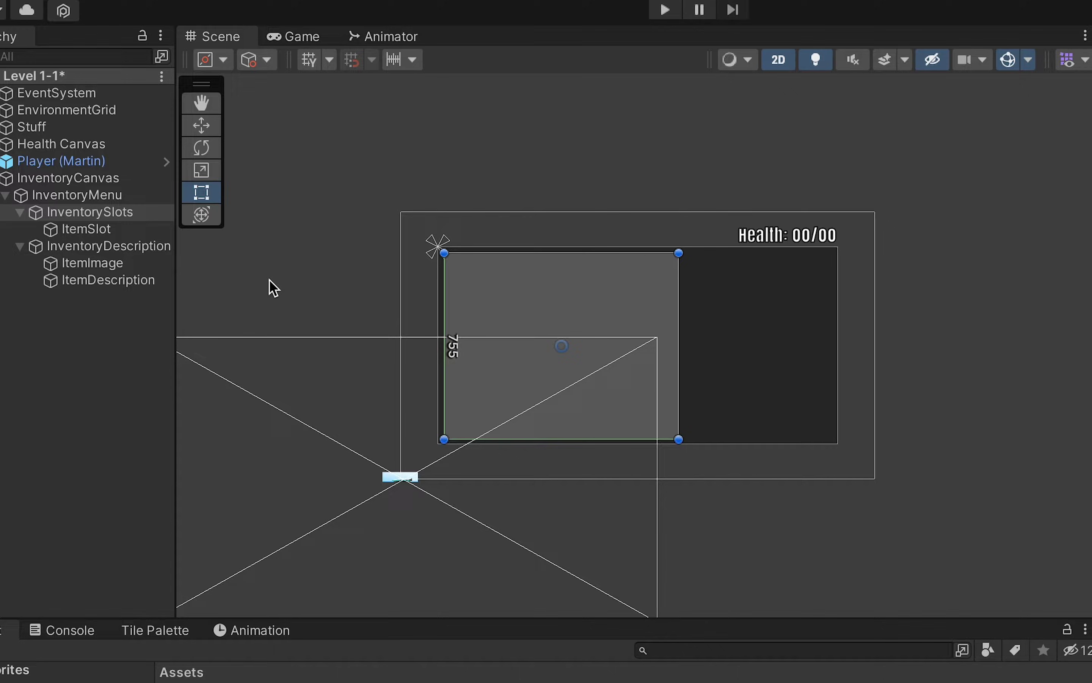
Step: Resize the InventoryDescription panel to height 755 and width 600
left_click(187, 248)
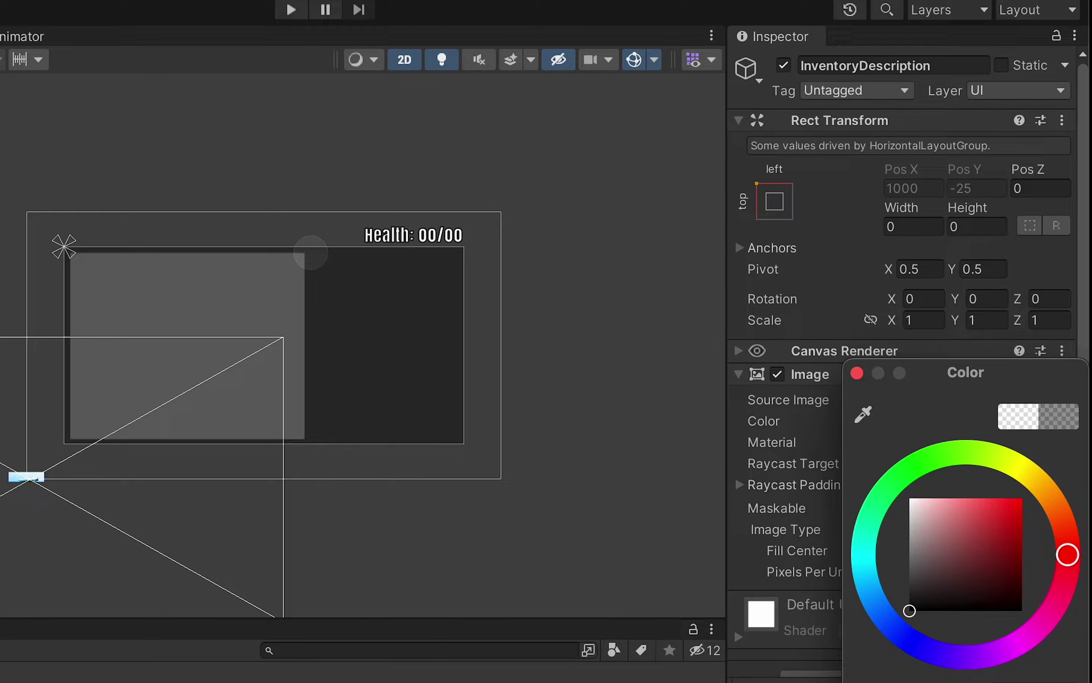
left_click(856, 374)
left_click(957, 224)
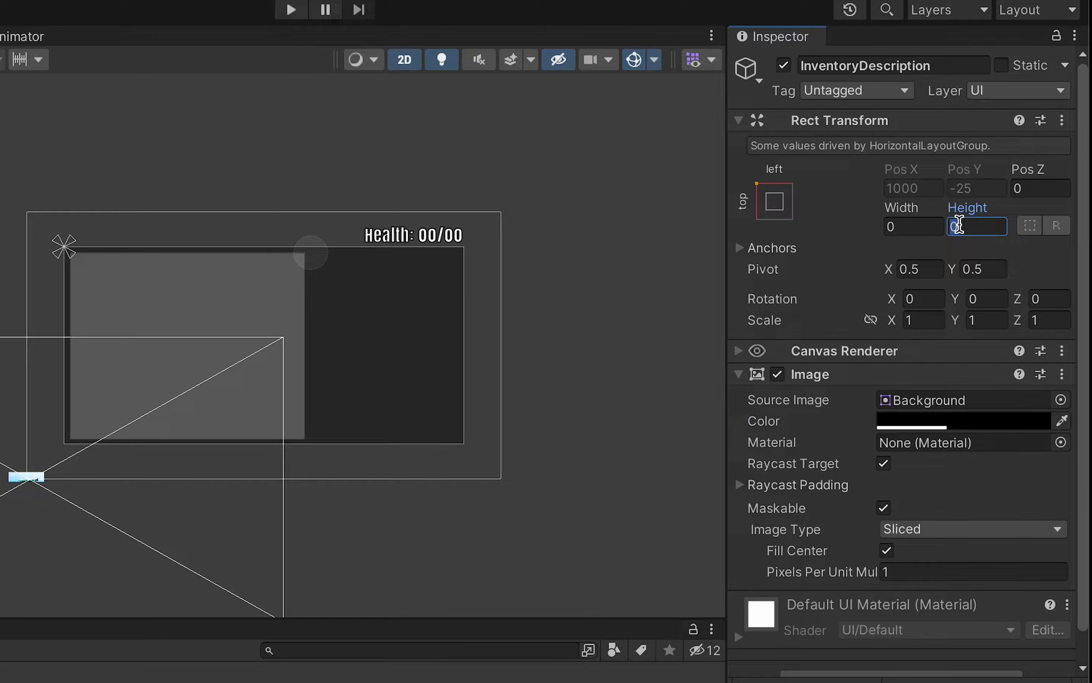
type("755")
left_click(916, 225)
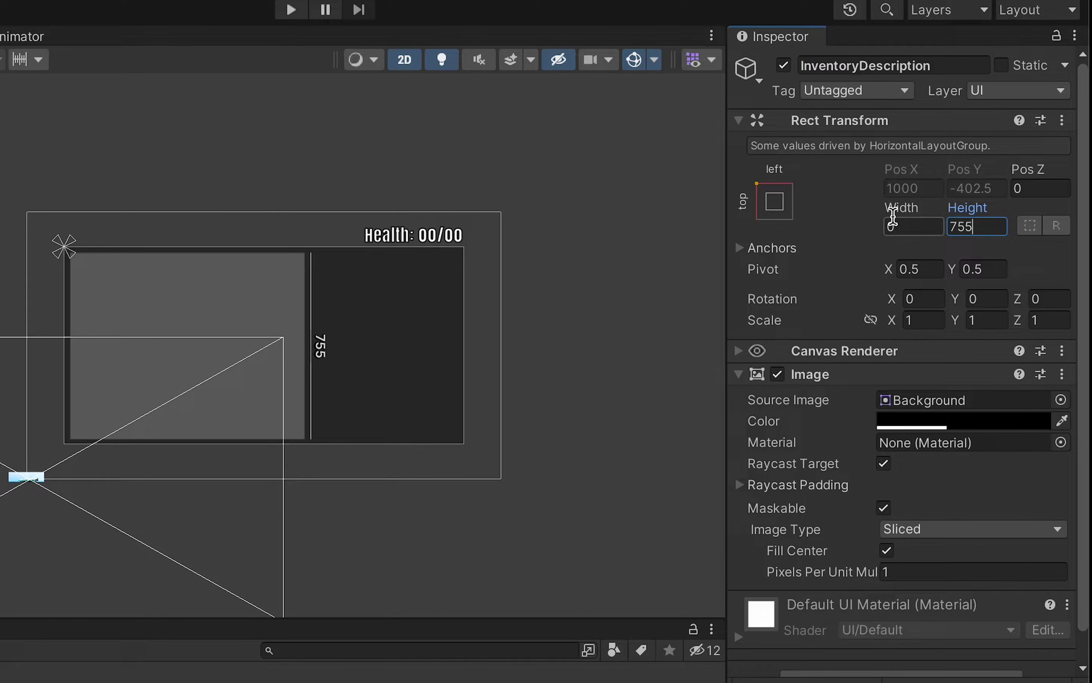
type("600")
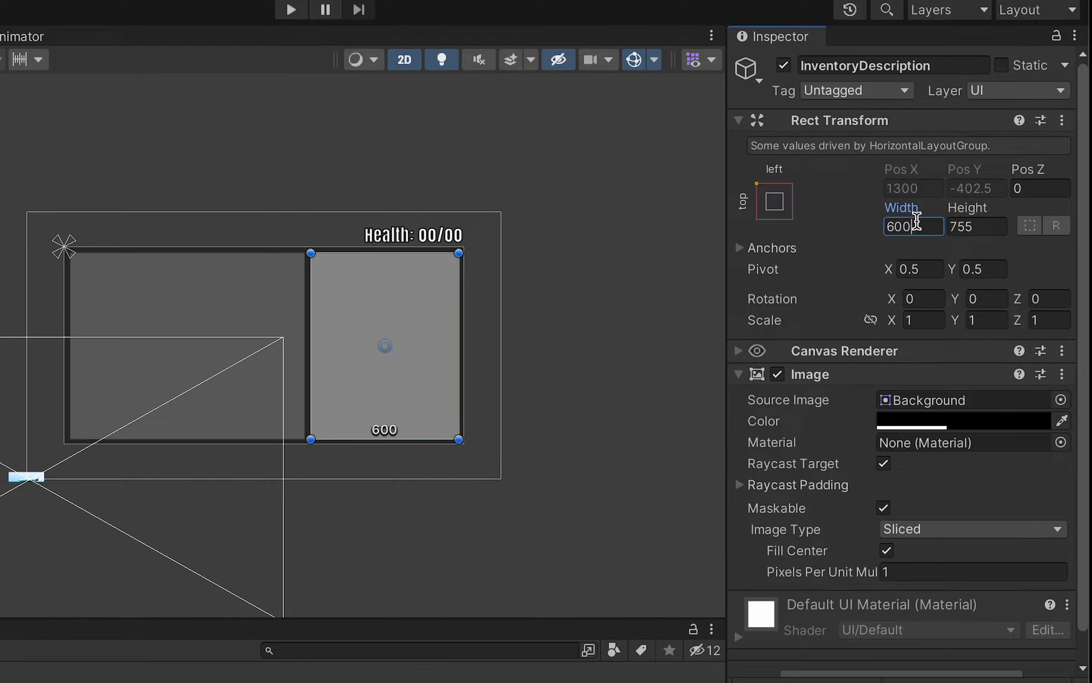
left_click(638, 334)
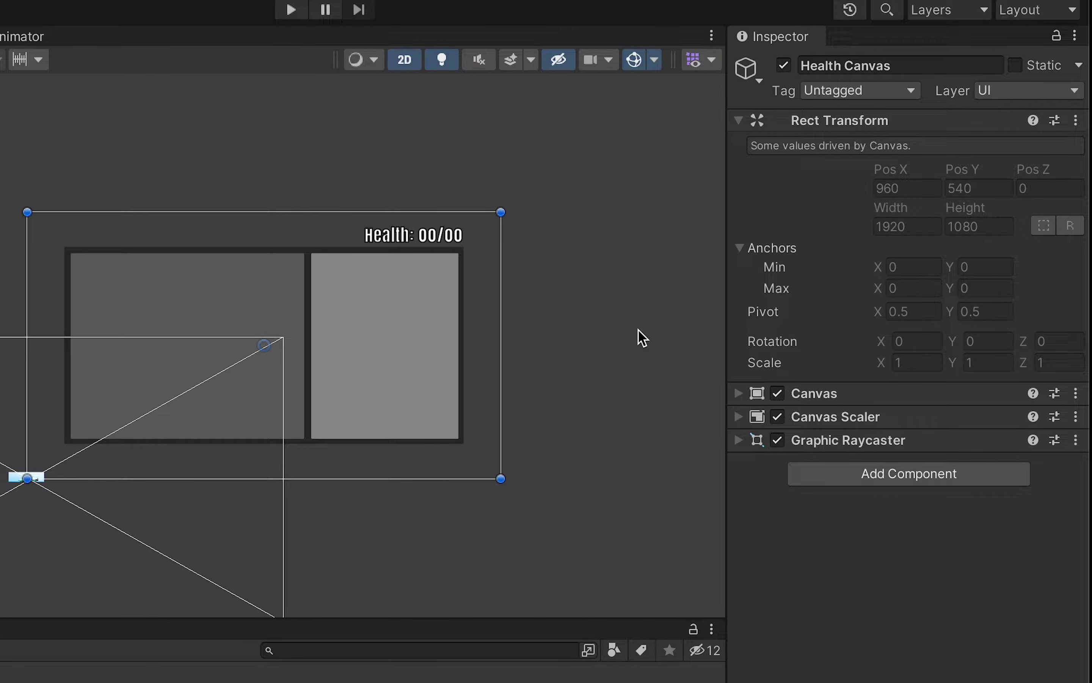
left_click(116, 199)
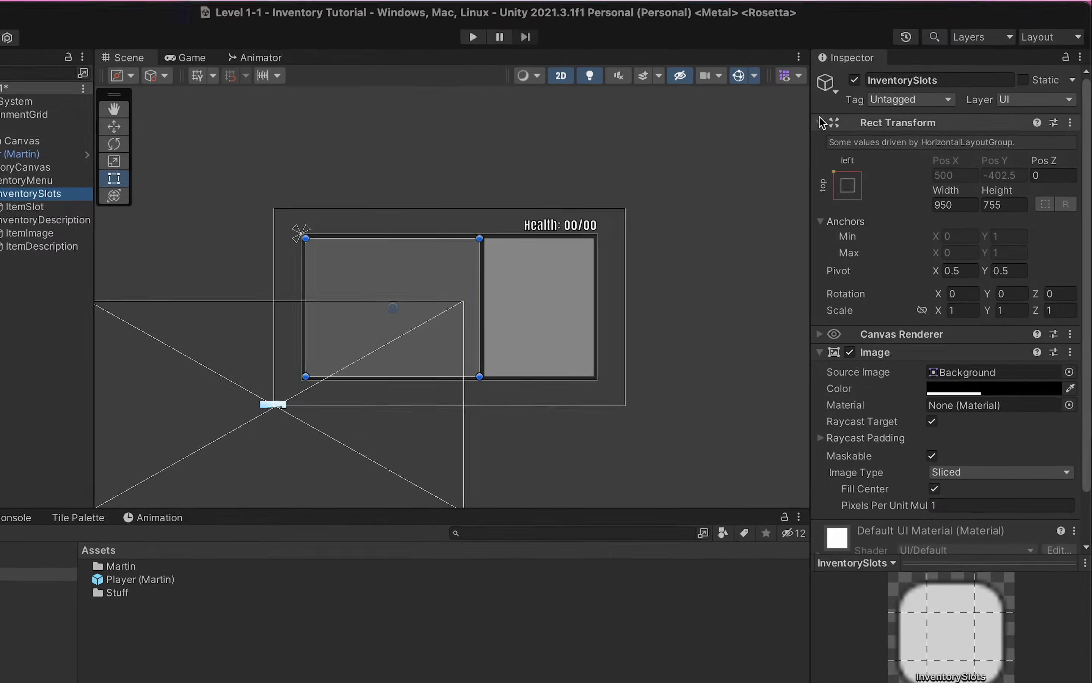
Step: Add a Grid Layout Group component to InventorySlots
left_click(822, 121)
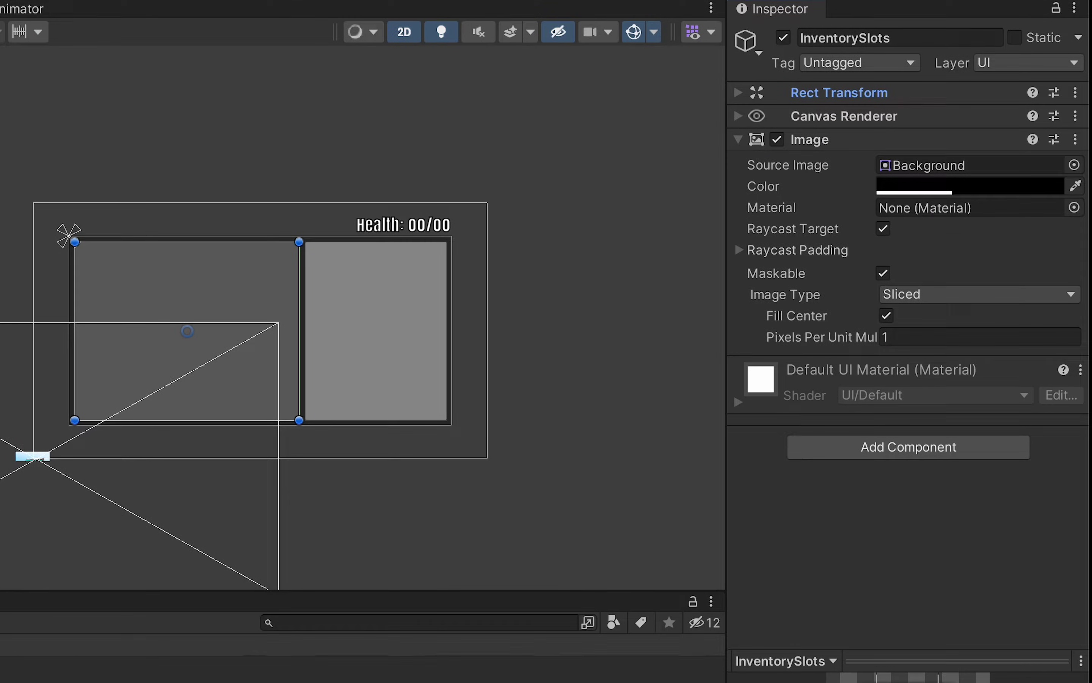
left_click(863, 450)
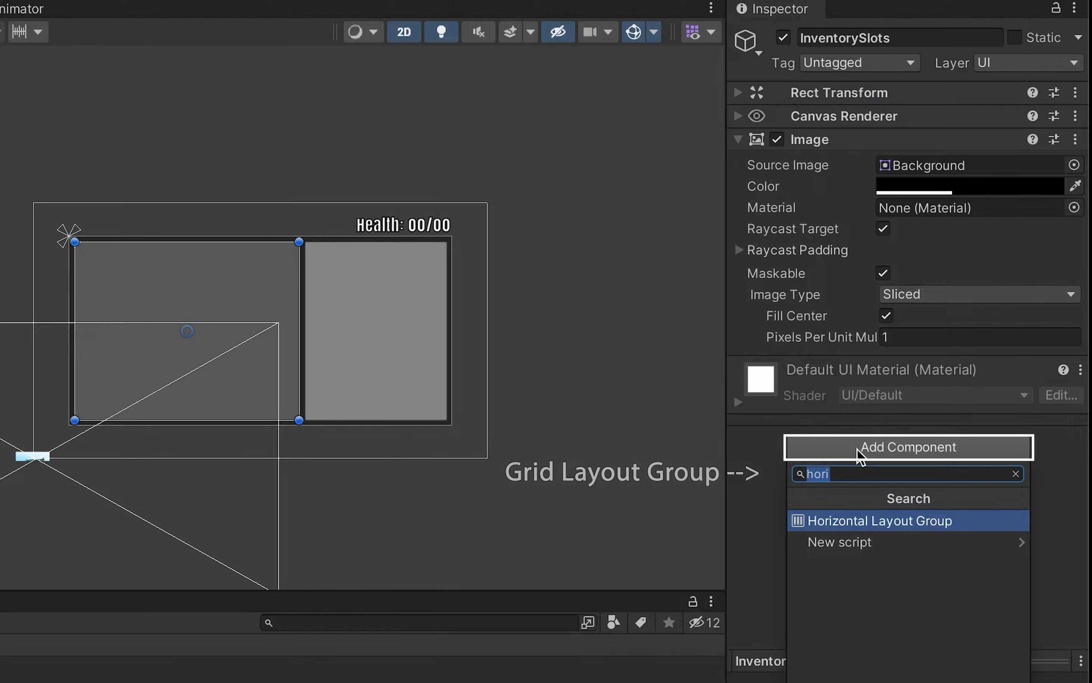
type("grid")
key("Down")
key("Down")
key("Return")
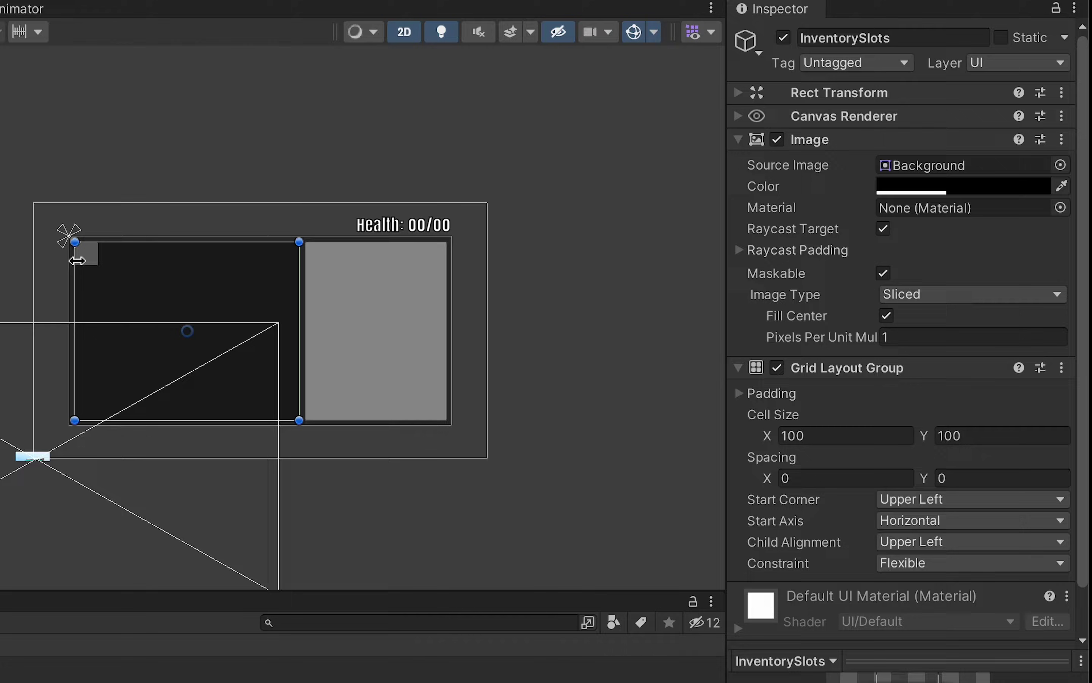
Step: Set the grid cell size to 150 by 150 and spacing to 25
scroll(84, 257, "up", 3)
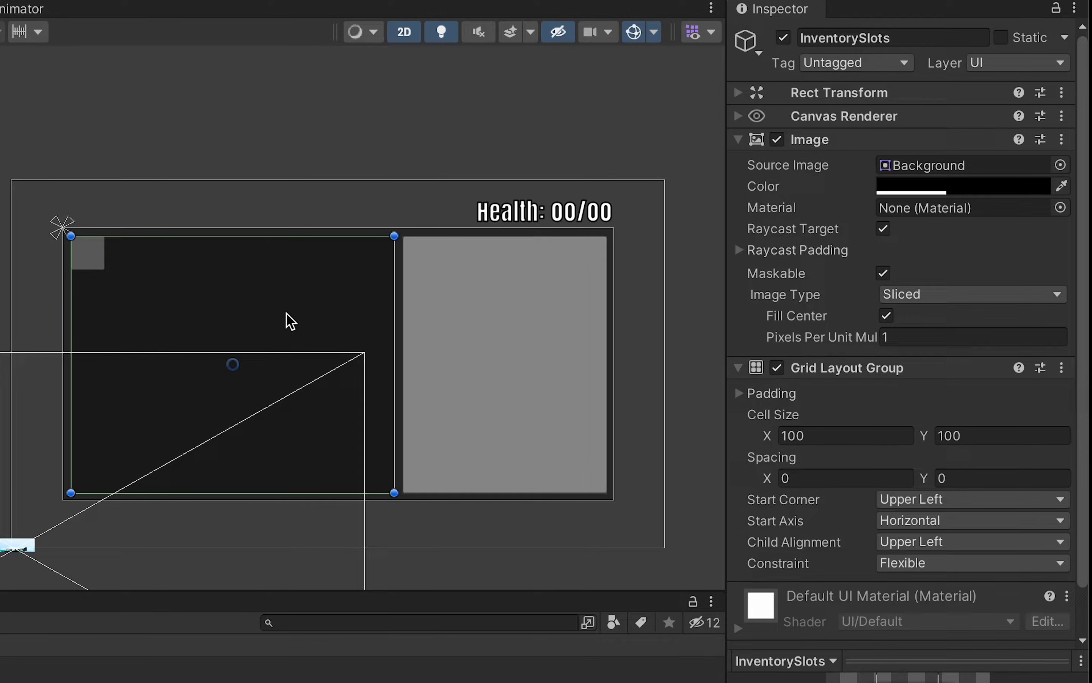
scroll(288, 284, "up", 2)
middle_click_drag(288, 284, 256, 288)
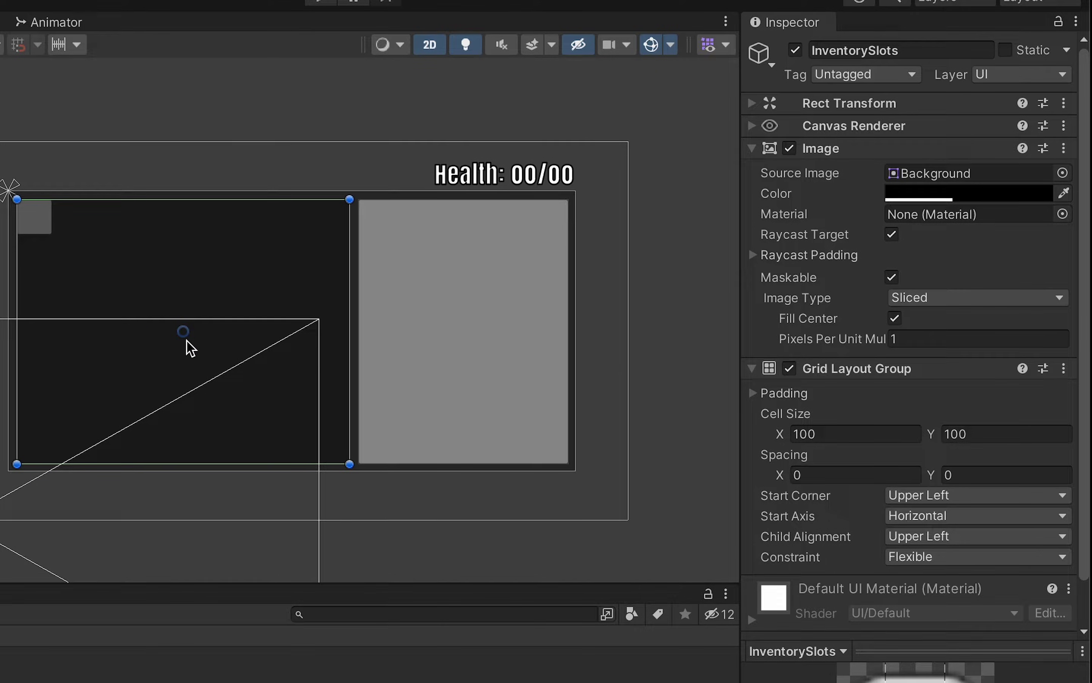
left_click(857, 434)
type("150")
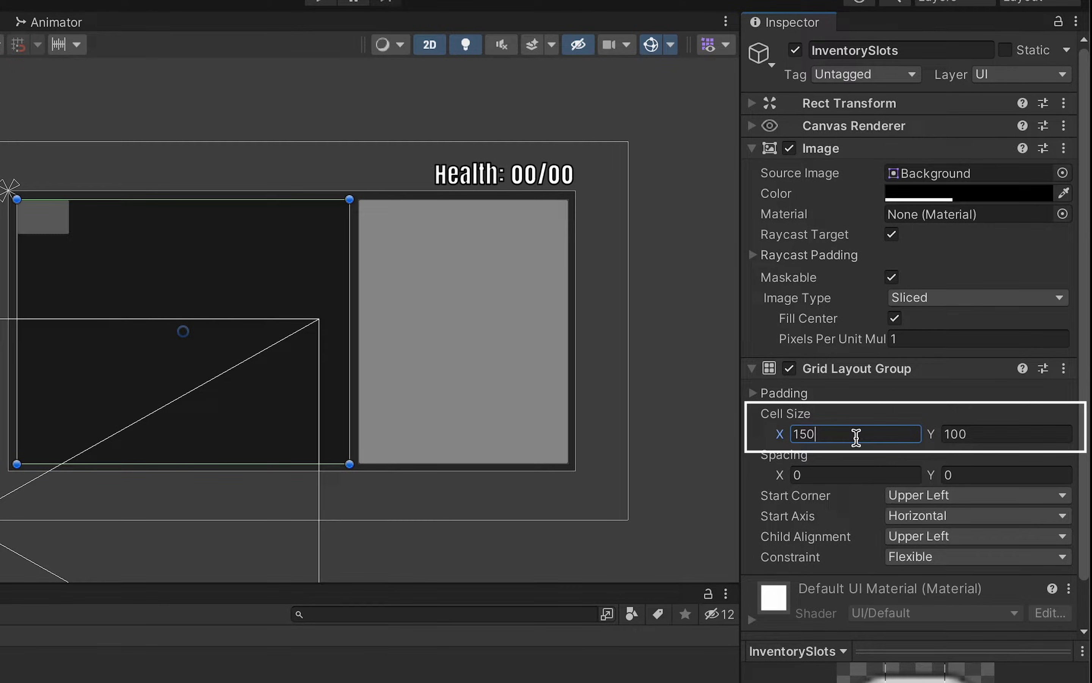
key("Tab")
type("150")
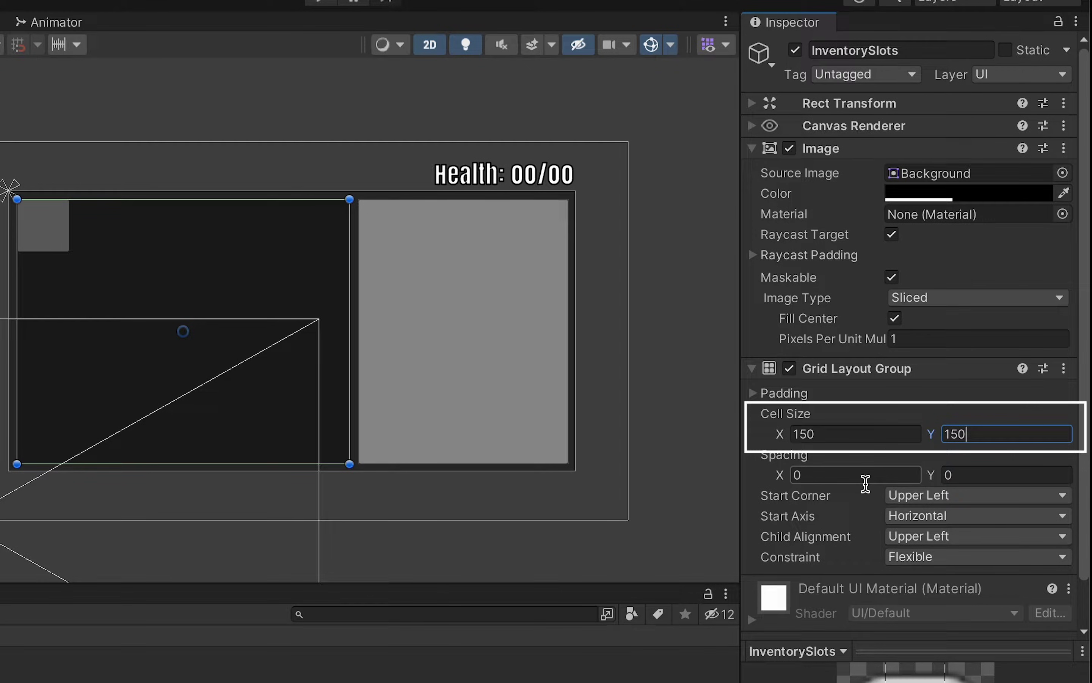
left_click(861, 474)
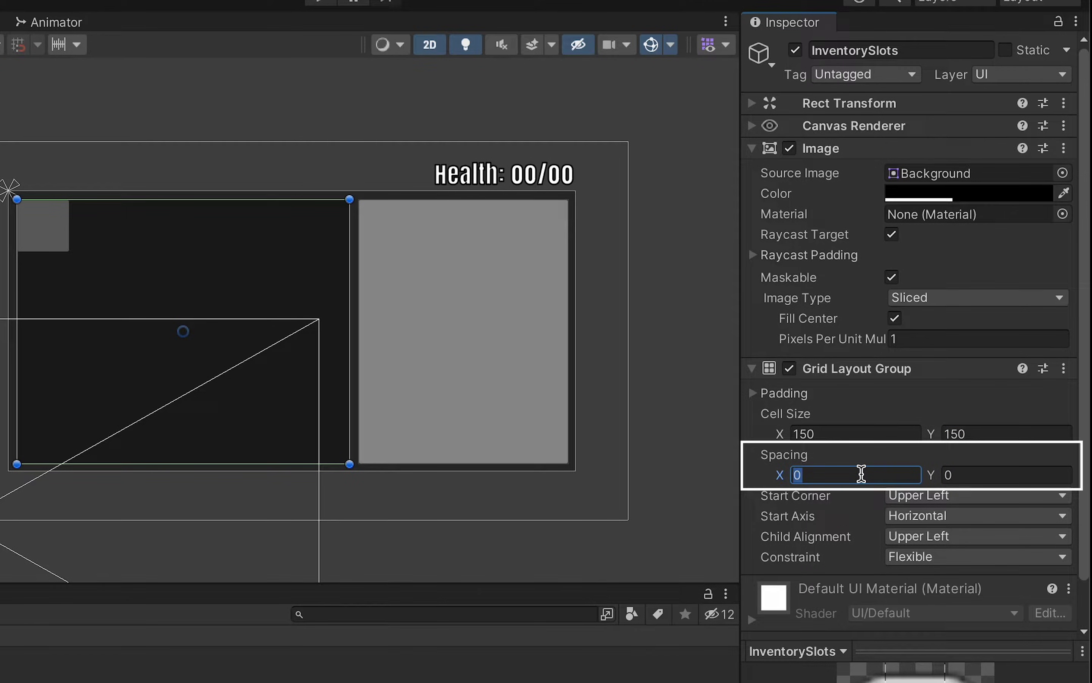
type("25")
key("Tab")
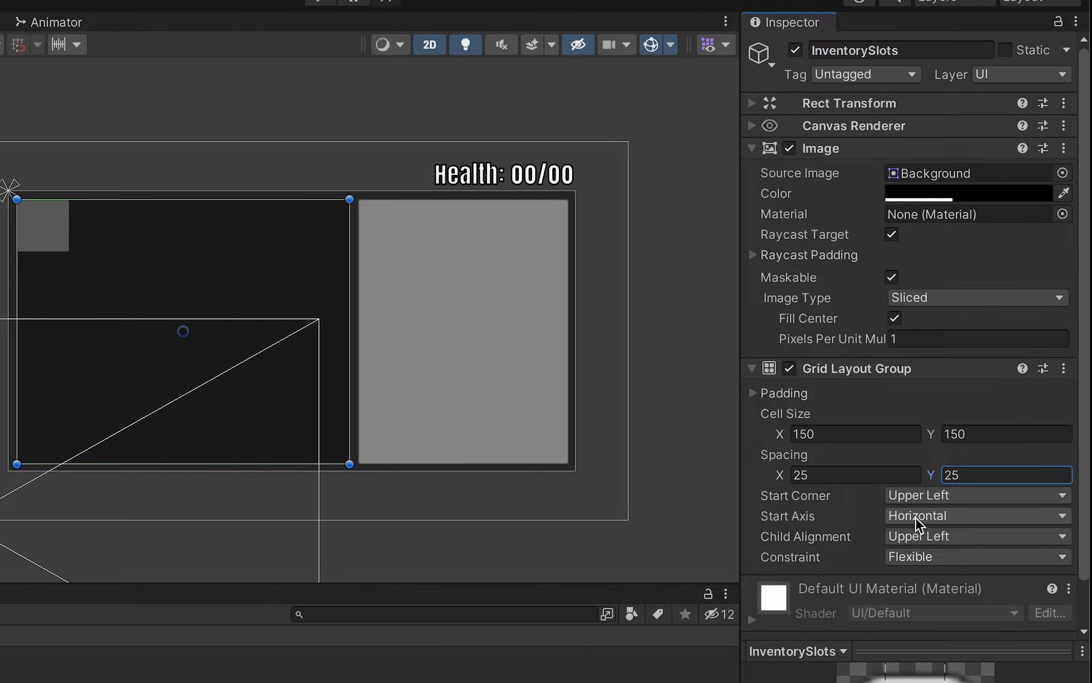
Step: Preview a duplicate ItemSlot, then set the grid's child alignment to centre
left_click(43, 225)
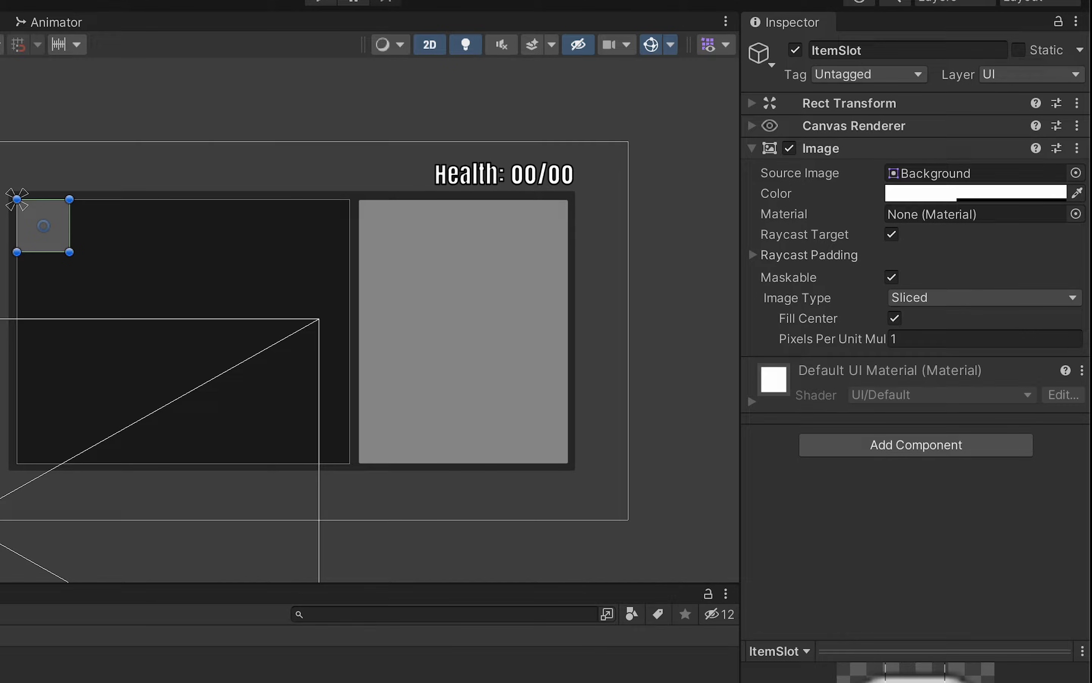
key("ctrl+d")
key("ctrl+d")
key("ctrl+d")
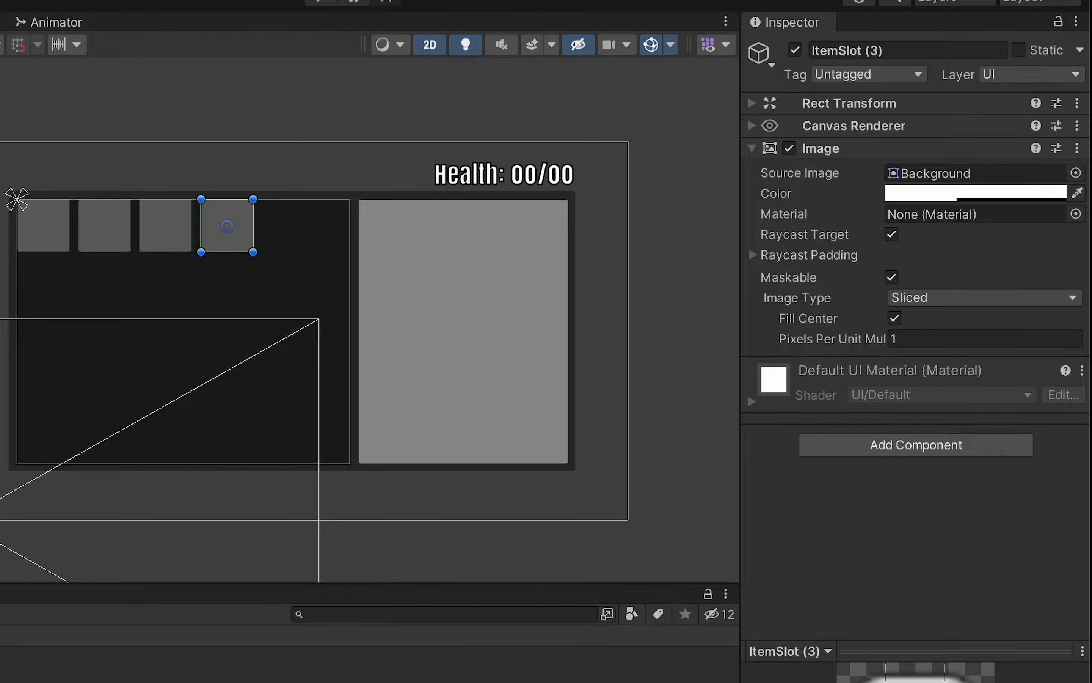
key("Delete")
key("Delete")
key("Delete")
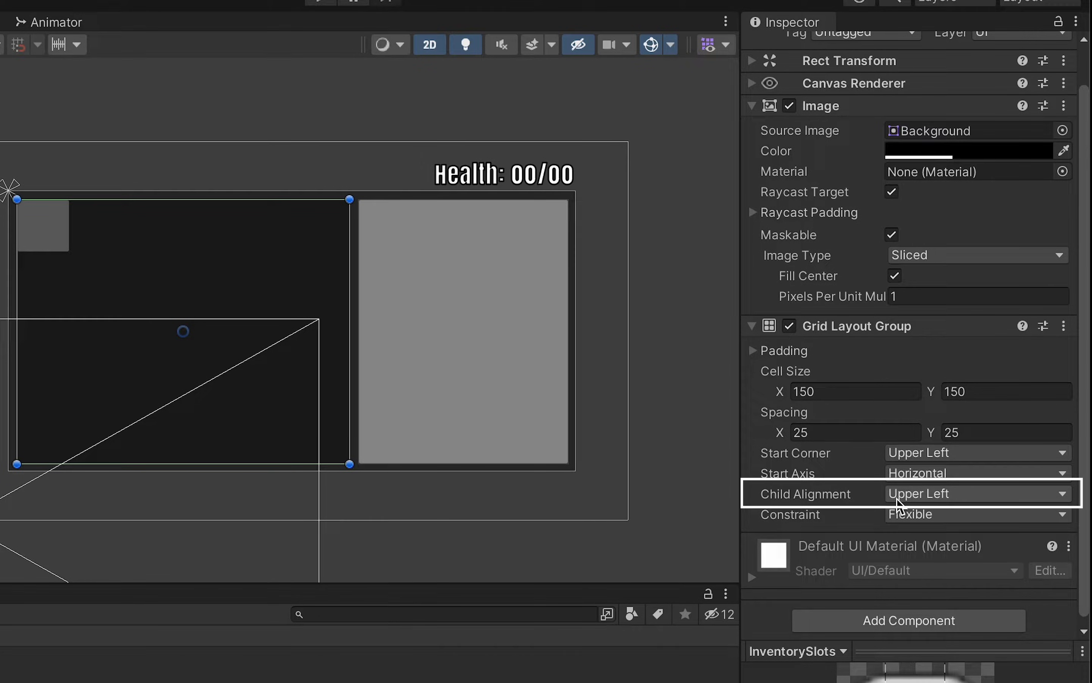
left_click(900, 497)
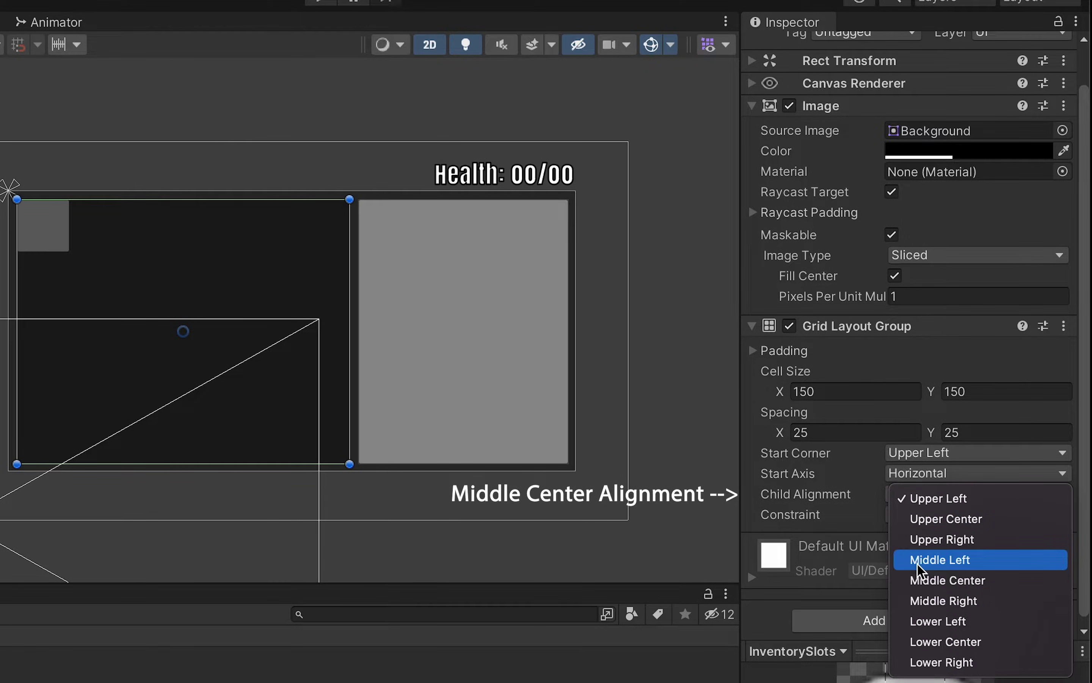
left_click(921, 581)
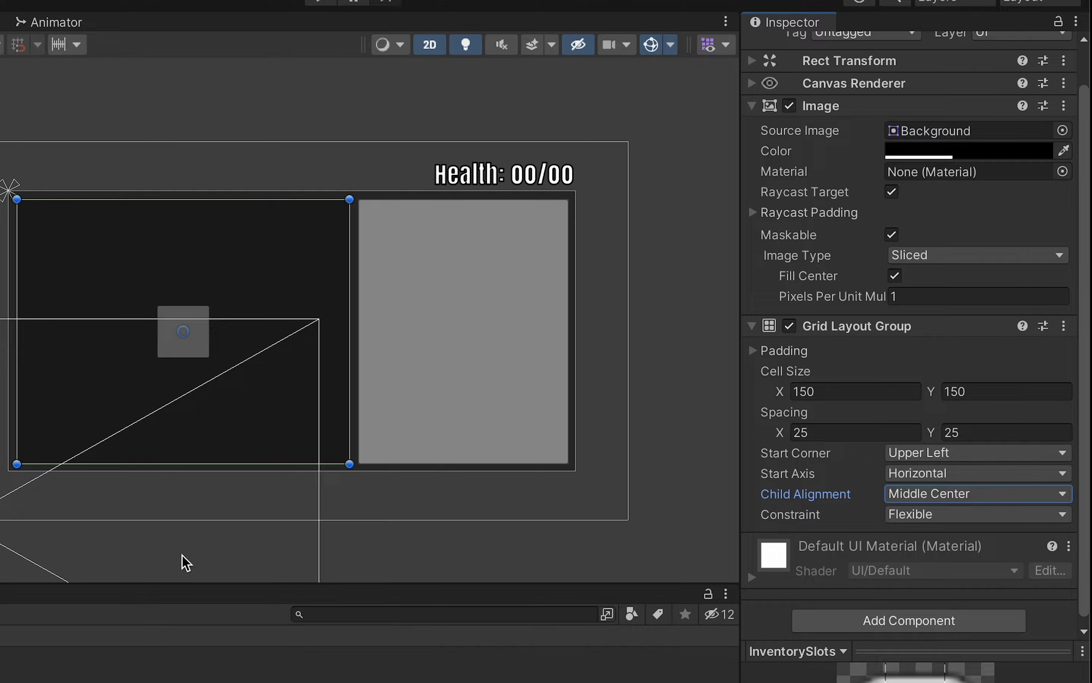
Step: Duplicate ItemSlot to fill the grid with more slot copies
left_click(0, 208)
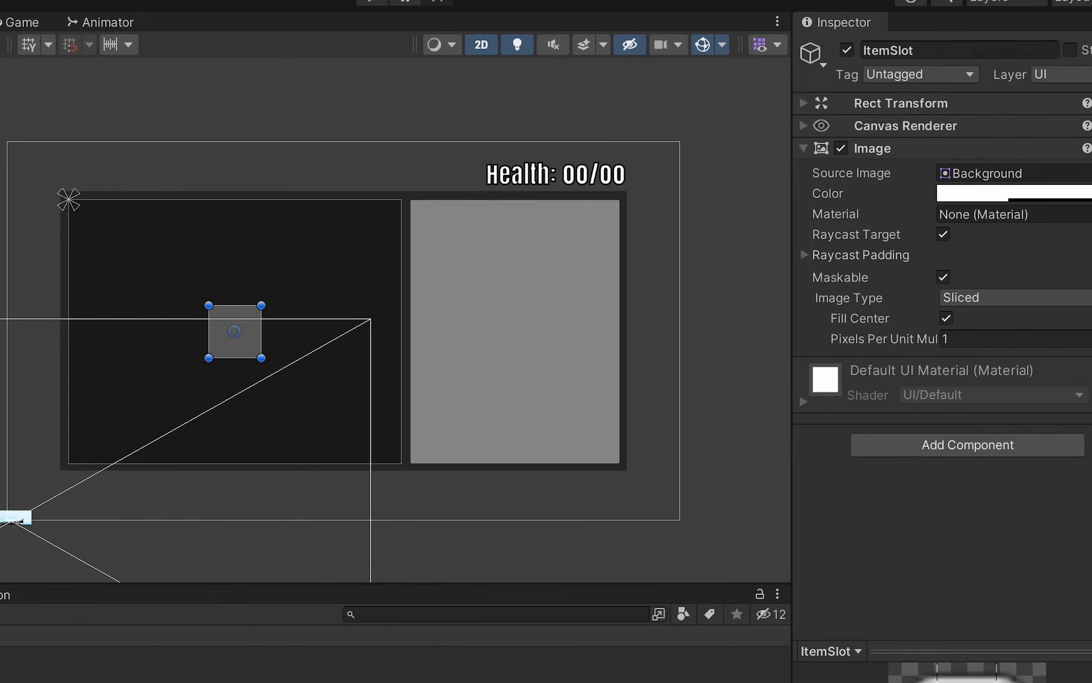
key("ctrl+d")
key("ctrl+d")
key("ctrl+d")
key("ctrl+d")
key("ctrl+d")
key("ctrl+d")
key("ctrl+d")
key("ctrl+d")
key("ctrl+d")
key("ctrl+d")
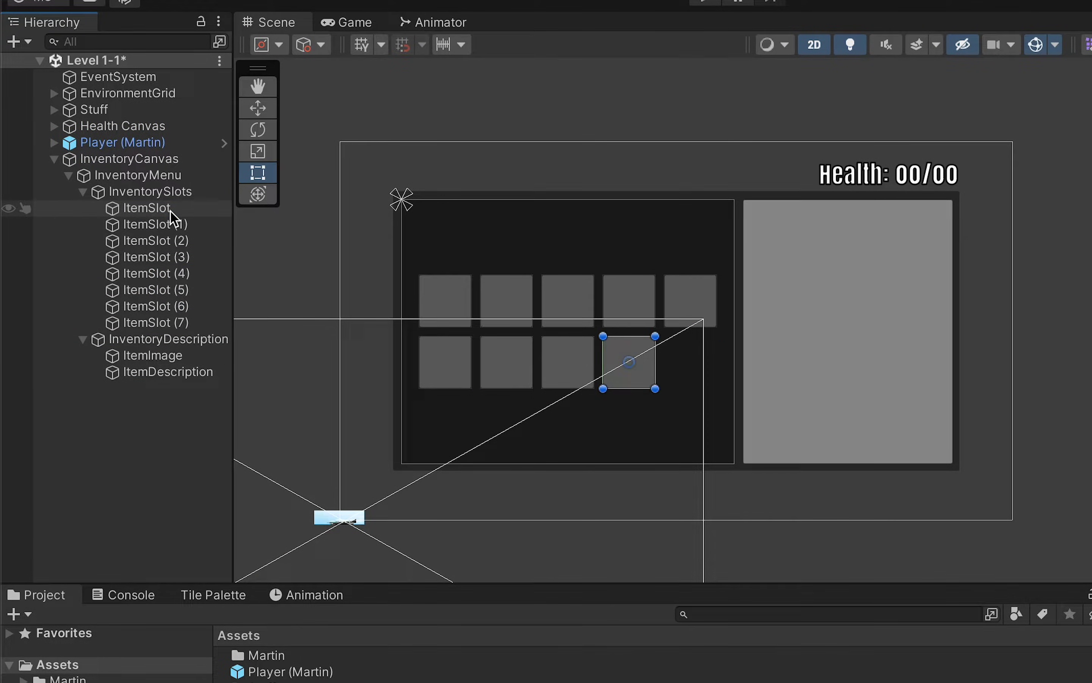
key("ctrl+d")
key("ctrl+d")
key("ctrl+d")
key("ctrl+d")
key("ctrl+d")
key("ctrl+d")
key("ctrl+d")
key("ctrl+d")
key("ctrl+d")
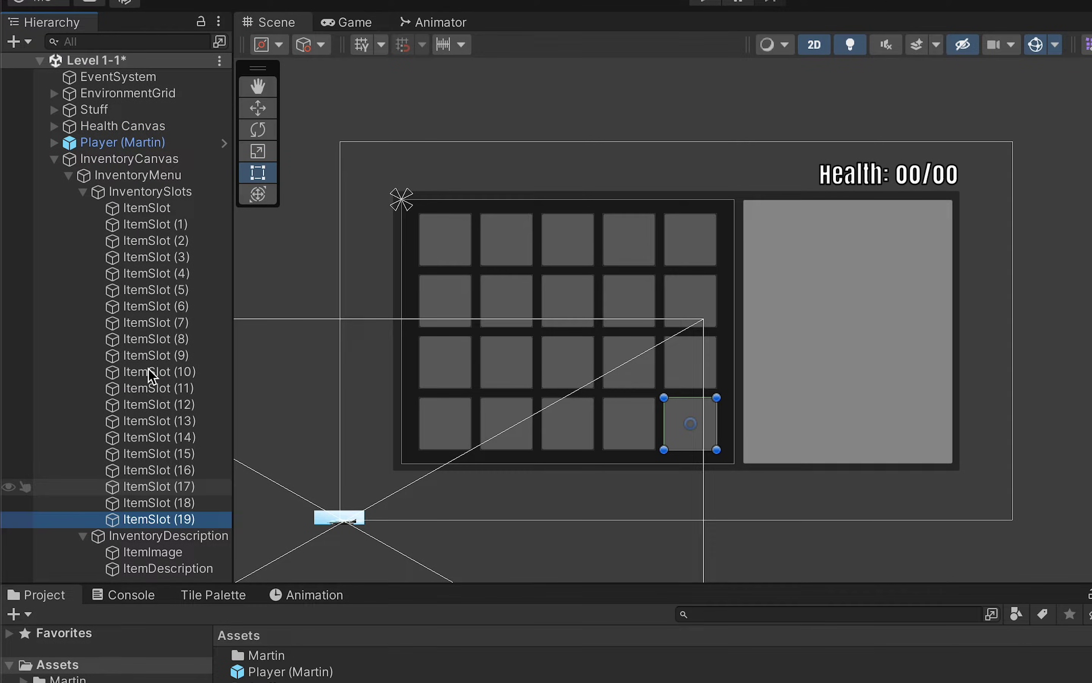
Step: Add a Vertical Layout Group to the InventoryDescription panel
left_click(84, 193)
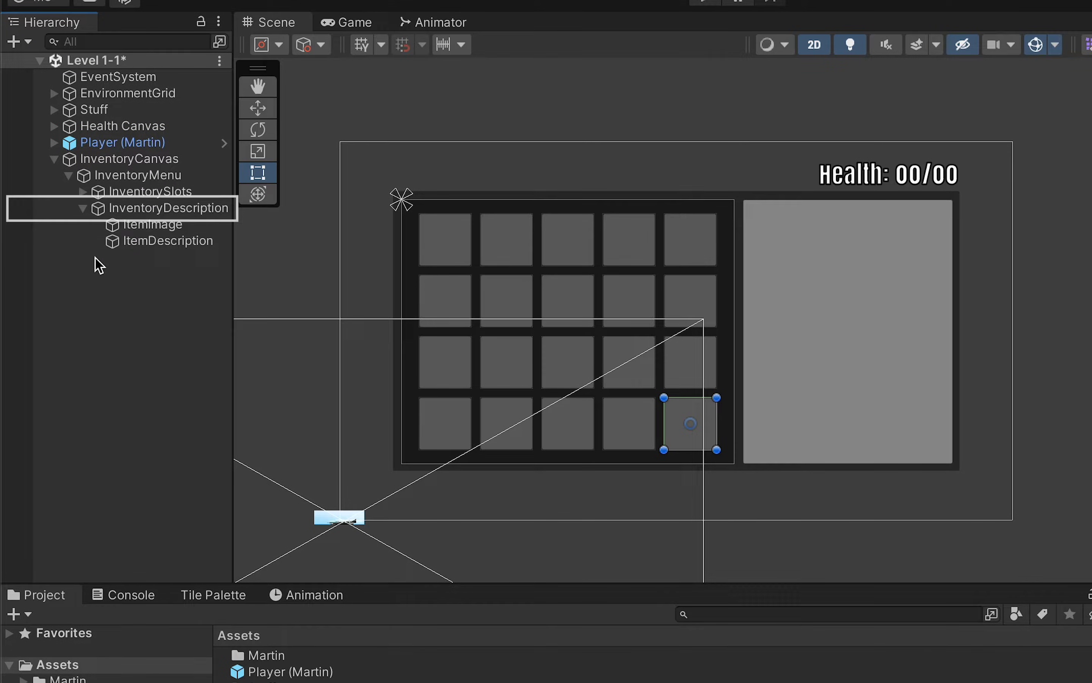
left_click(154, 214)
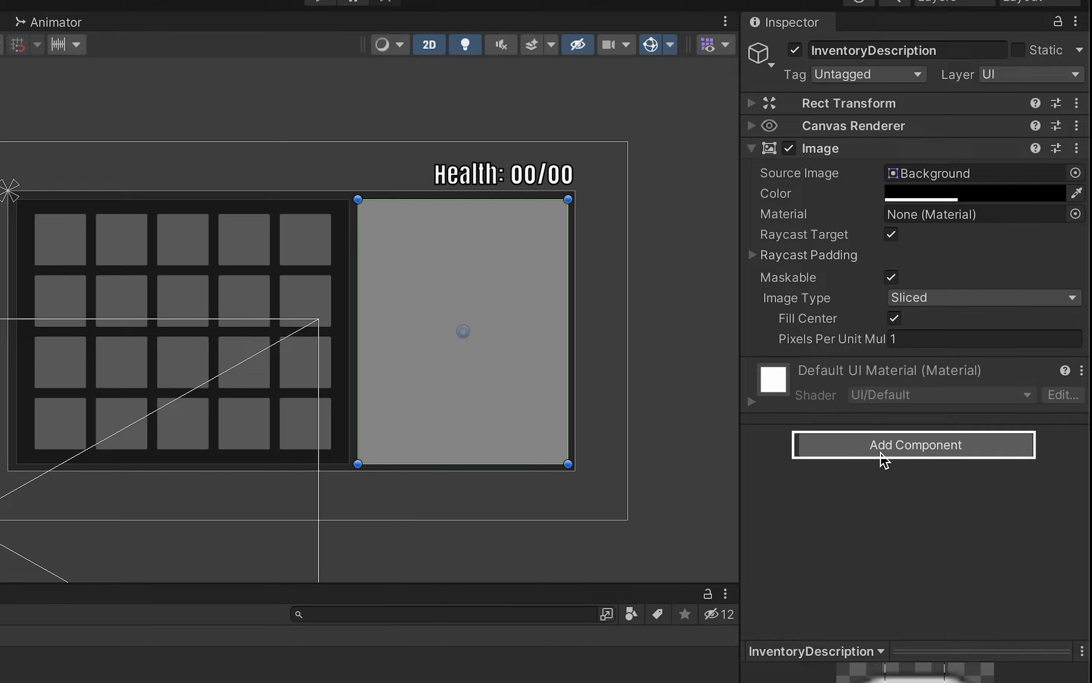
left_click(884, 446)
type("vert")
left_click(812, 618)
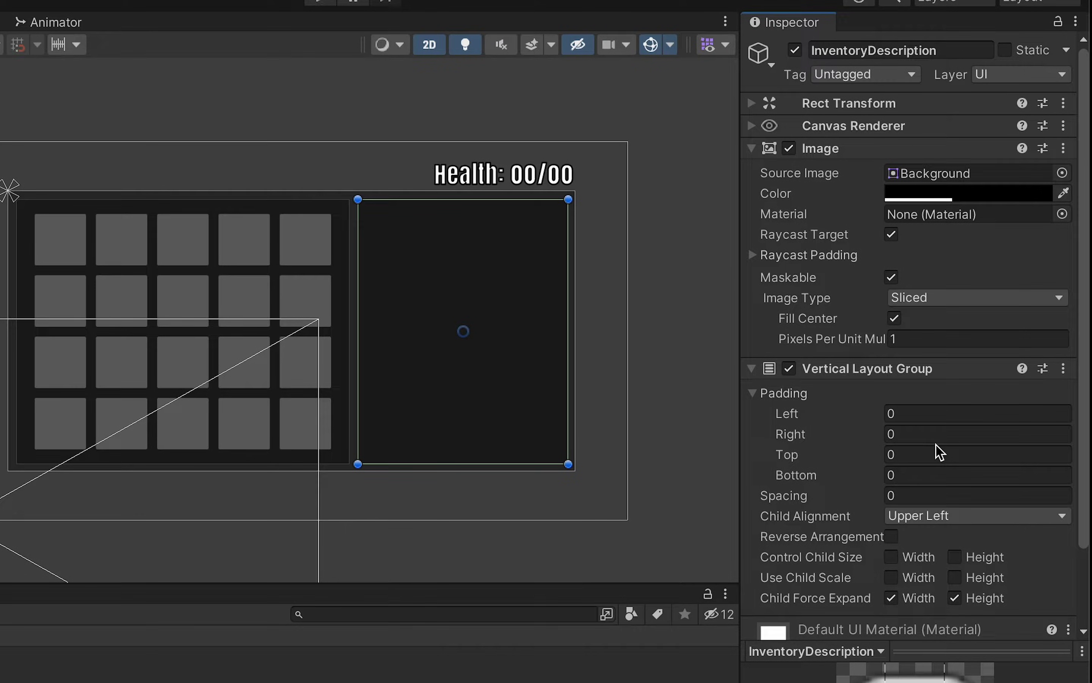
Step: Set all layout padding and spacing to 25 and turn off Child Force Expand
left_click(922, 415)
type("25")
key("Tab")
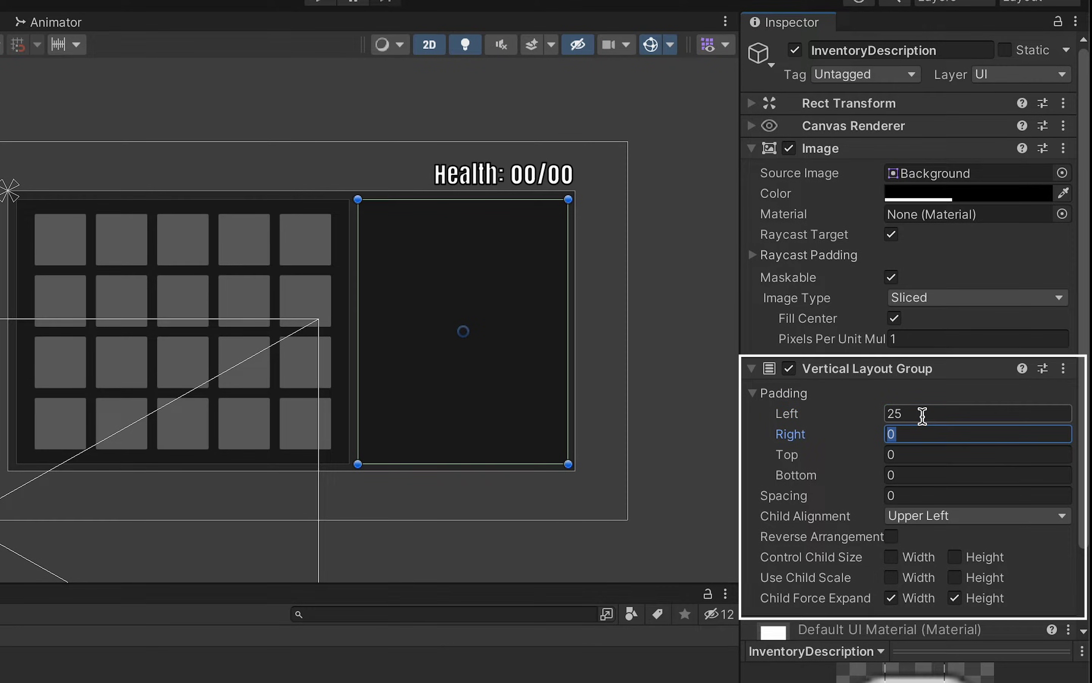
key("Tab")
type("25")
key("Tab")
type("25")
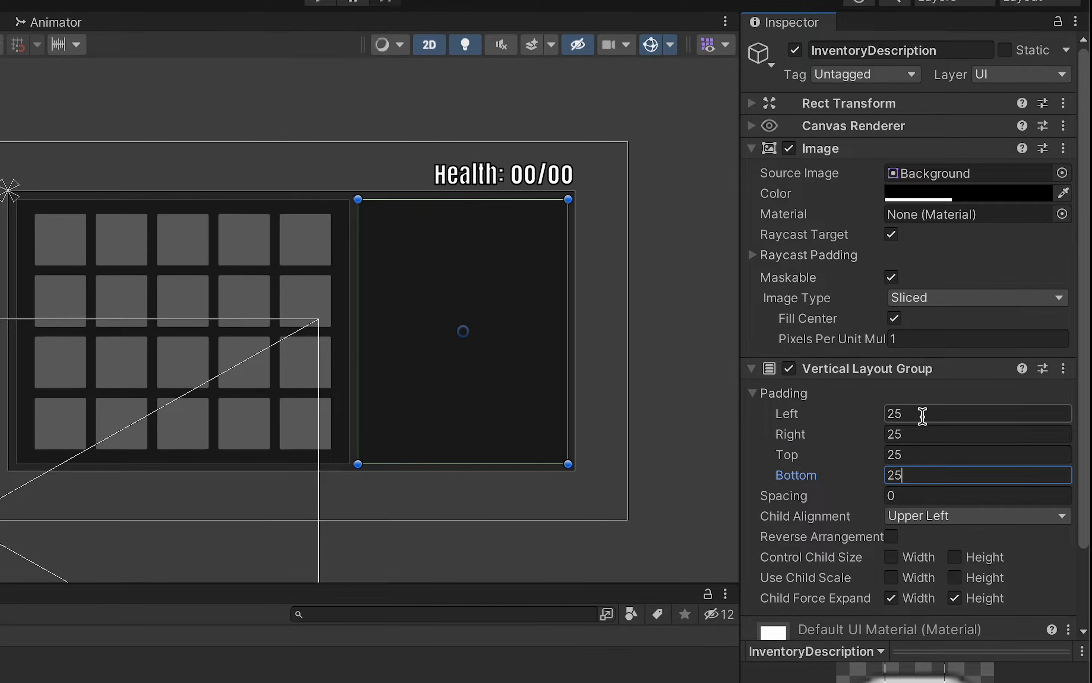
key("Tab")
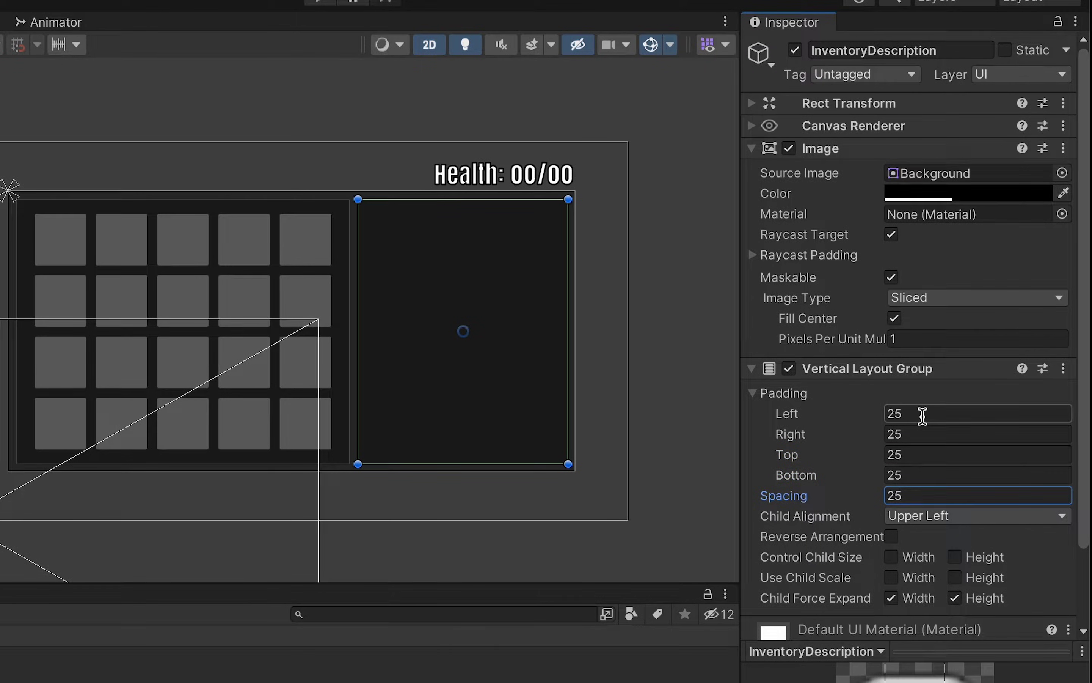
left_click(891, 598)
scroll(956, 605, "down", 3)
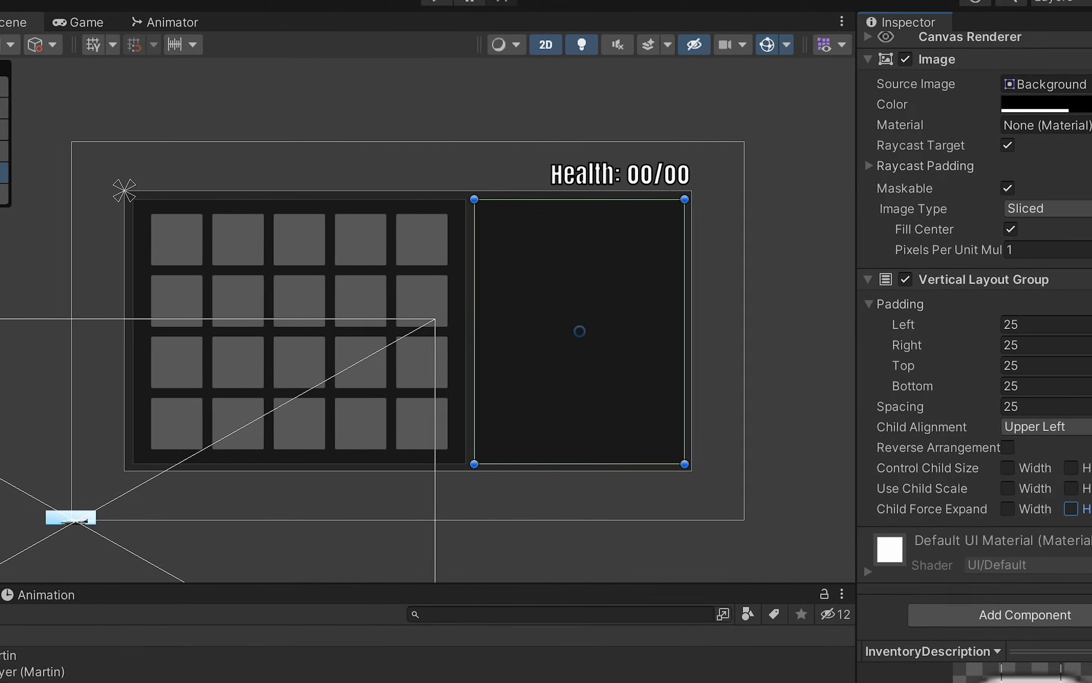
Step: Resize ItemImage to 200 by 200
left_click(171, 231)
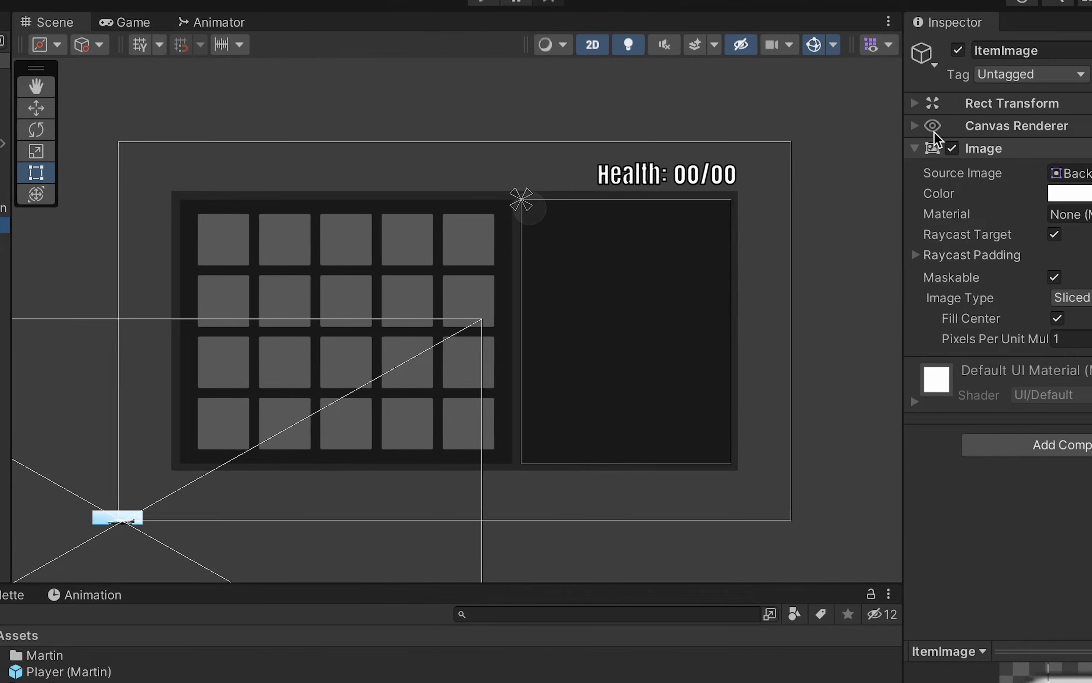
left_click(915, 104)
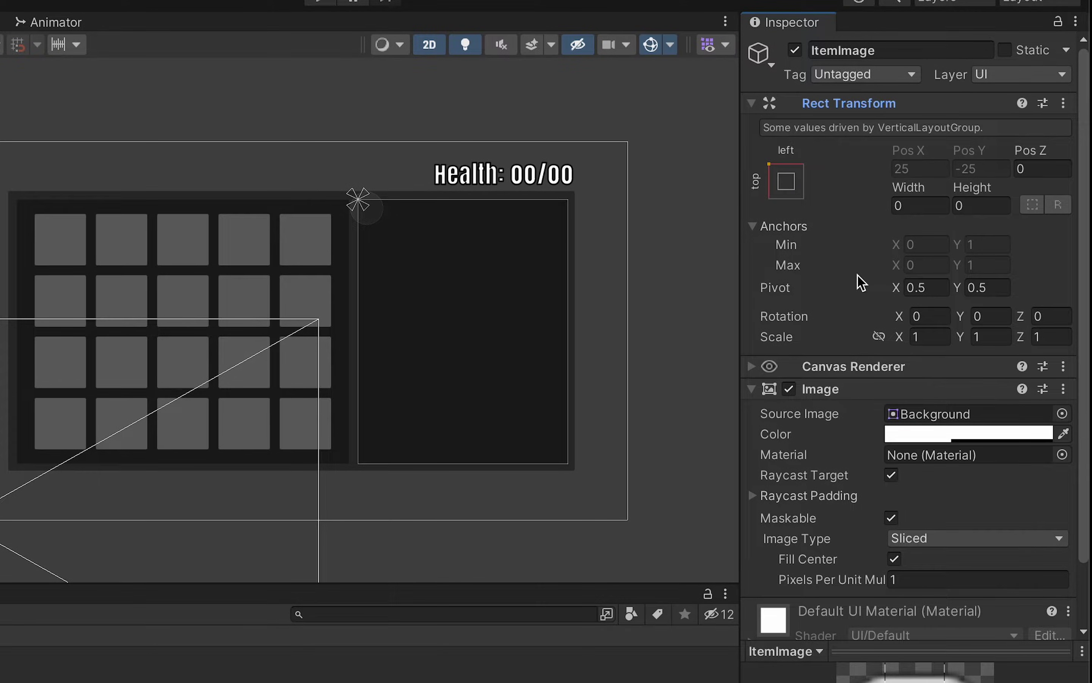
left_click(926, 206)
type("200")
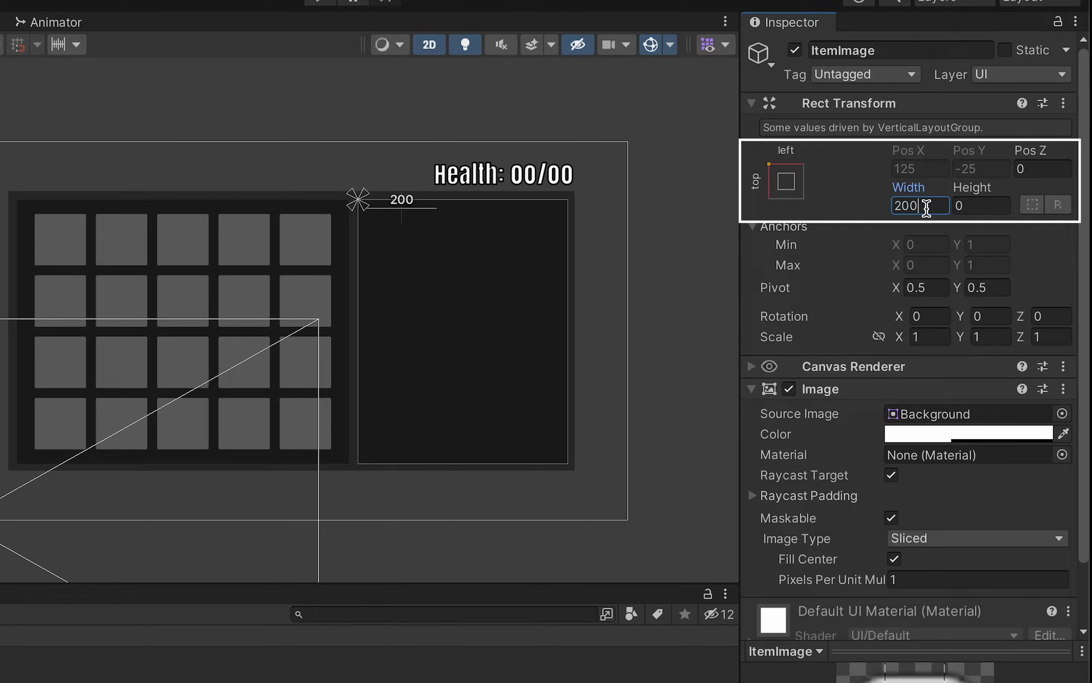
key("Tab")
type("200")
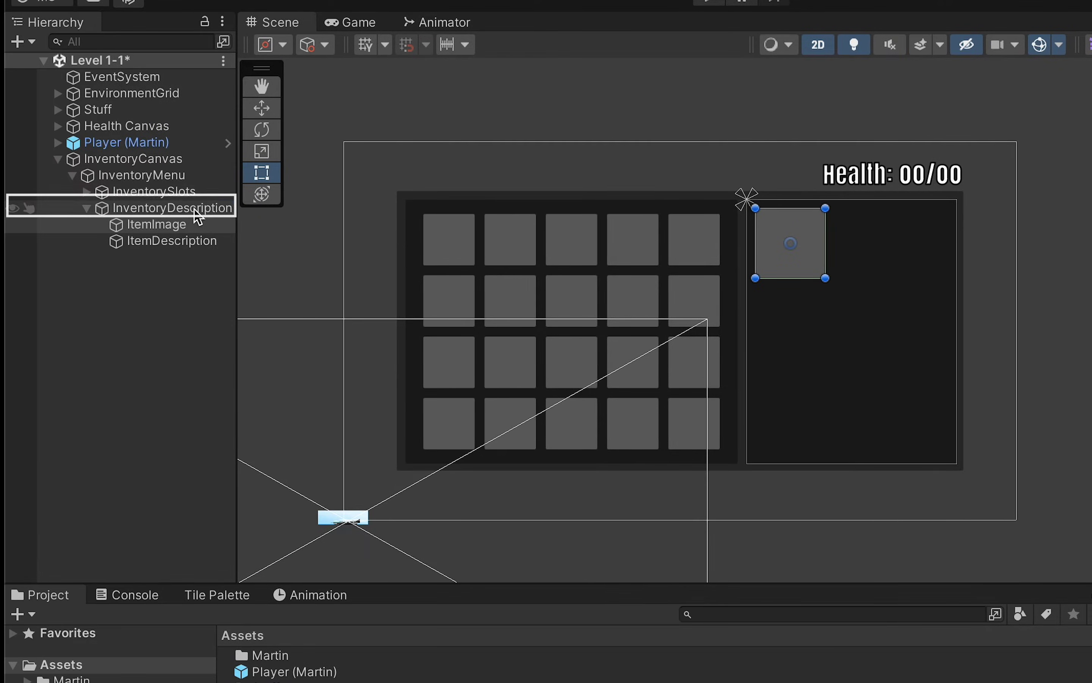
Step: Set InventoryDescription's child alignment to Upper Center
left_click(196, 208)
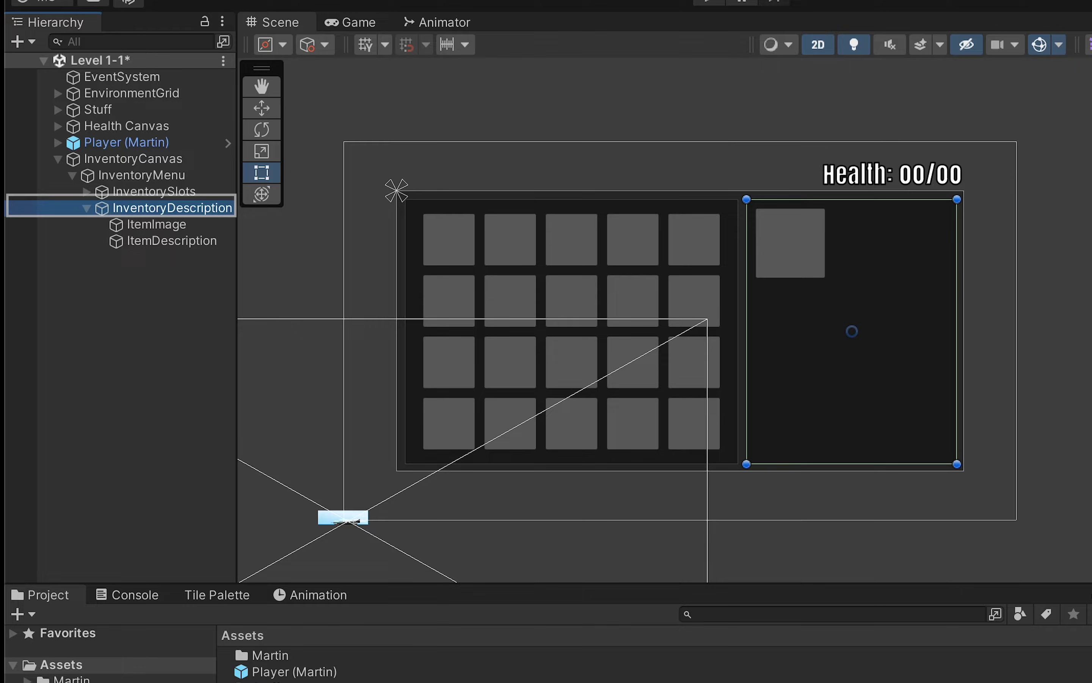
scroll(976, 438, "down", 10)
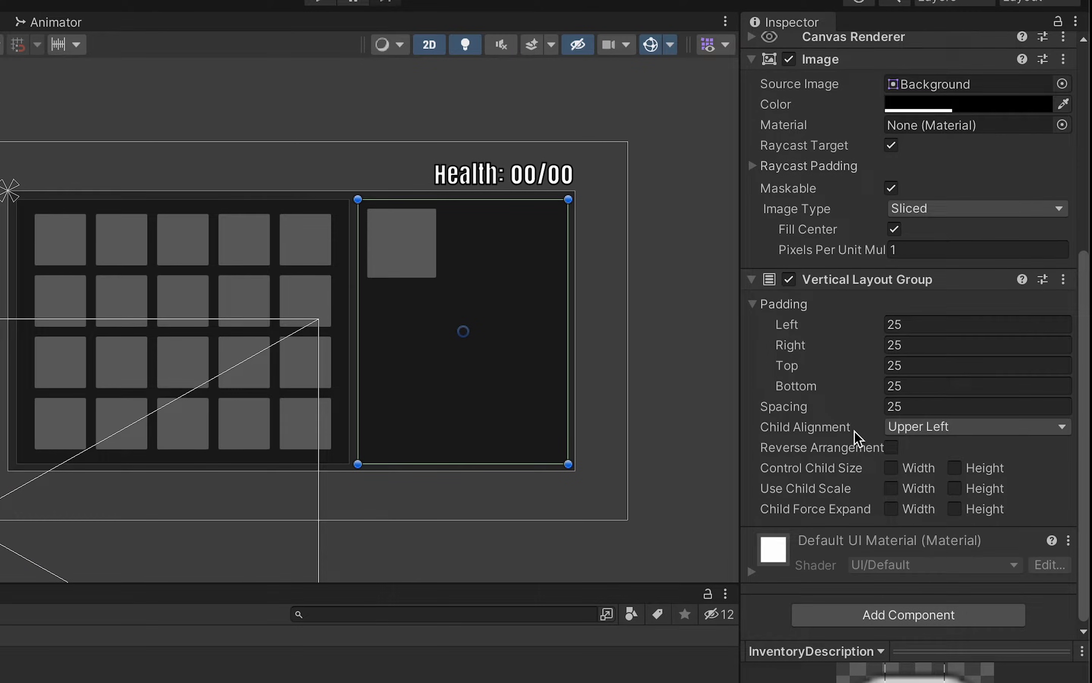
left_click(934, 428)
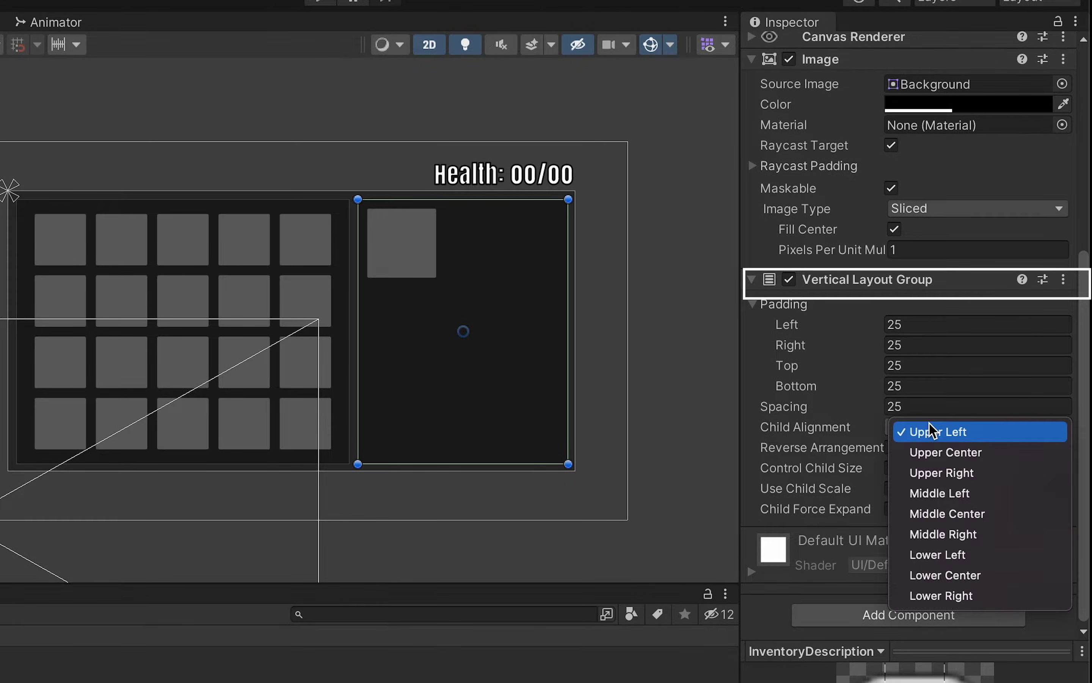
left_click(955, 454)
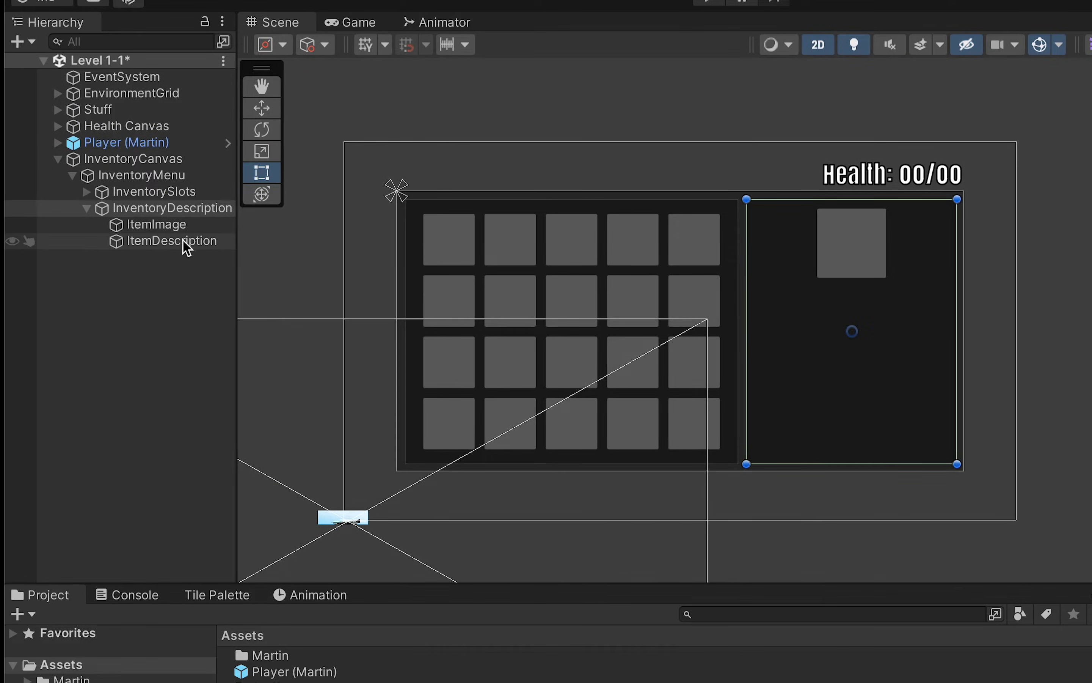
Step: Change ItemDescription's Rect Transform width to 550
left_click(188, 249)
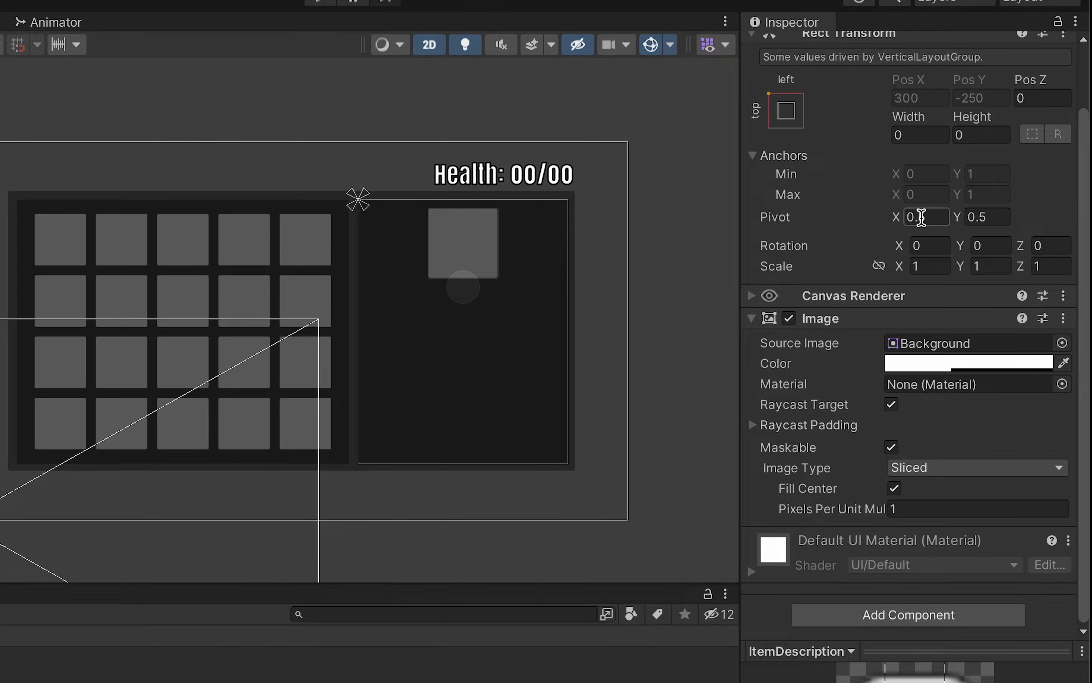
left_click(932, 136)
key("BackSpace")
type("550")
key("Tab")
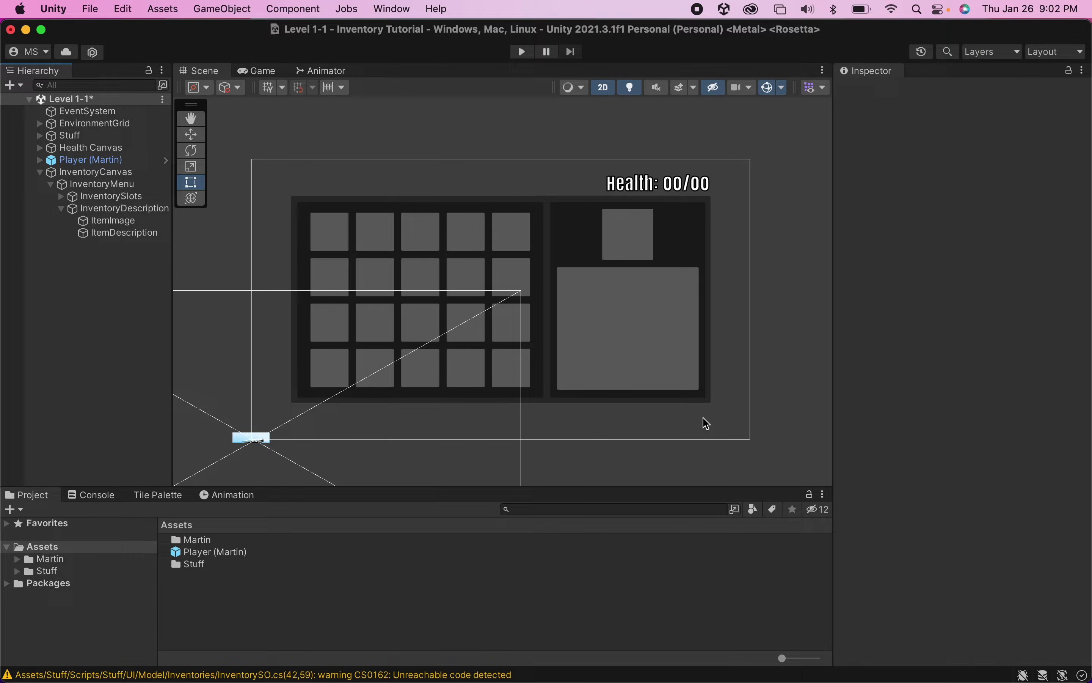
Step: Create a new C# script named InventoryManager in Assets
right_click(289, 582)
mouse_move(480, 266)
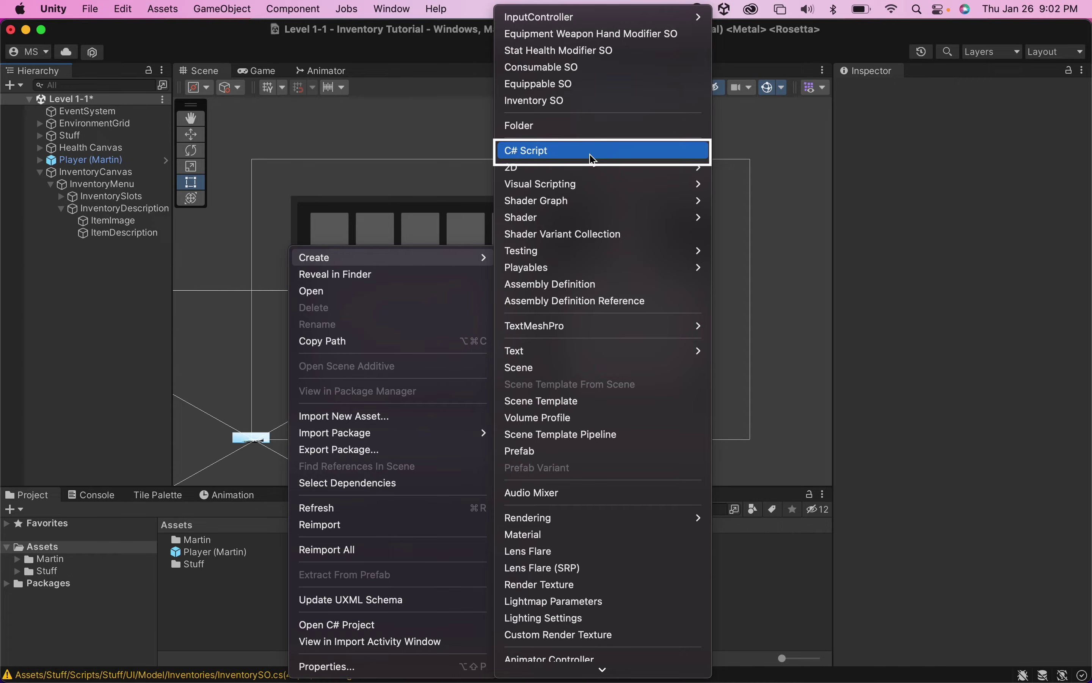
left_click(593, 152)
key("BackSpace")
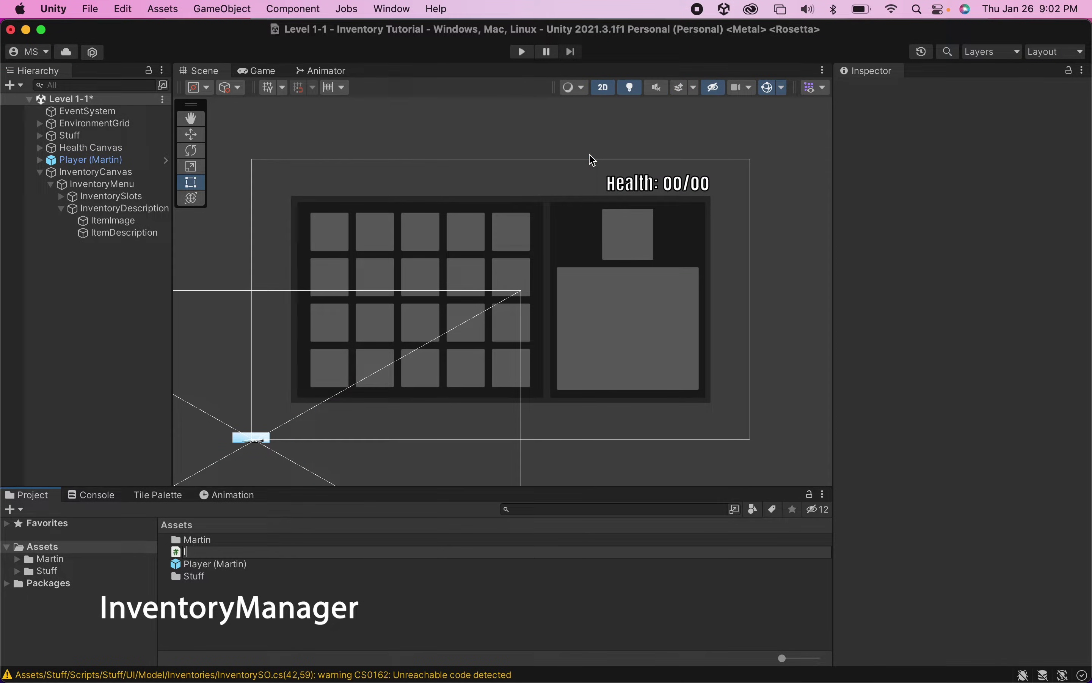
type("InventoryManager")
key("Return")
Step: Attach the InventoryManager script to InventoryCanvas as a component
left_click_drag(218, 540, 116, 180)
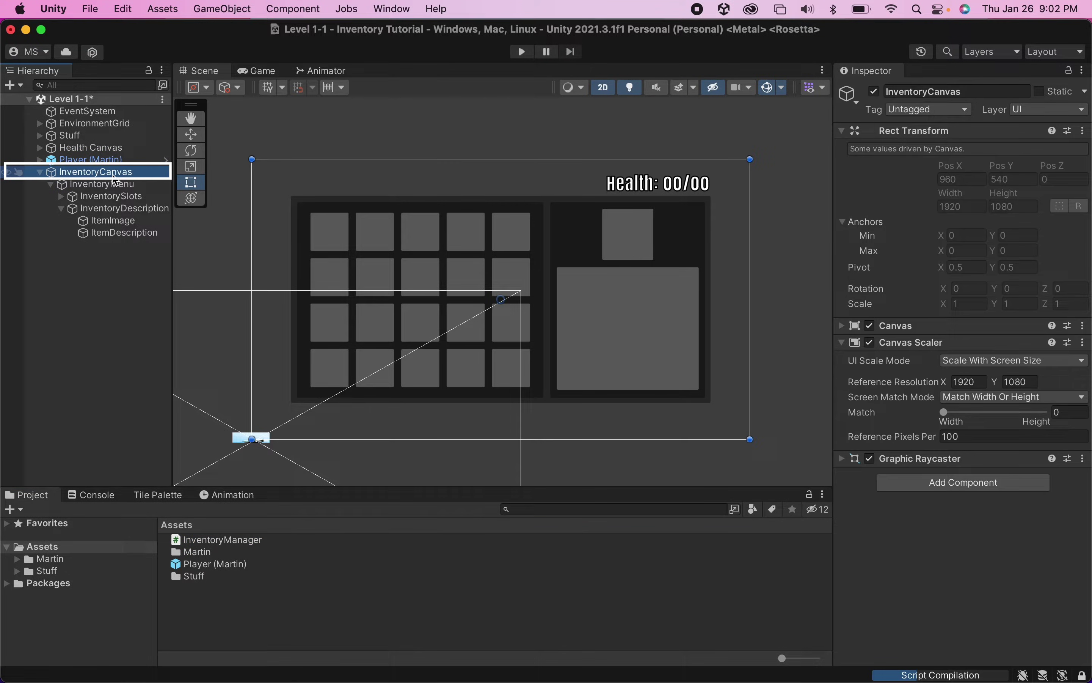
left_click_drag(221, 540, 918, 478)
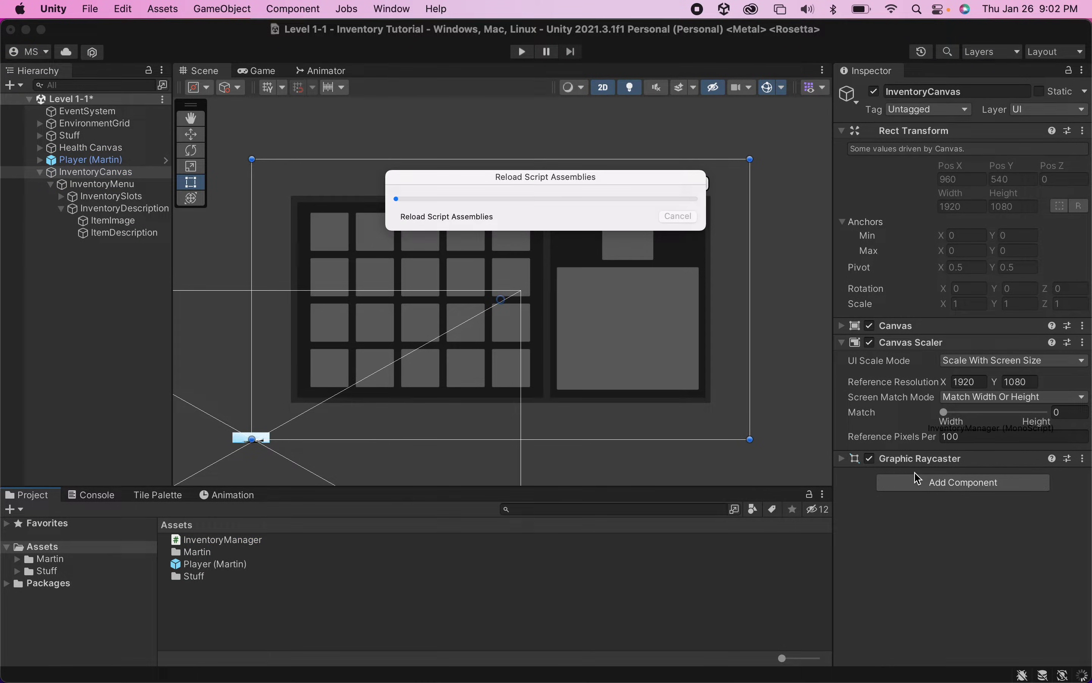
left_click(34, 378)
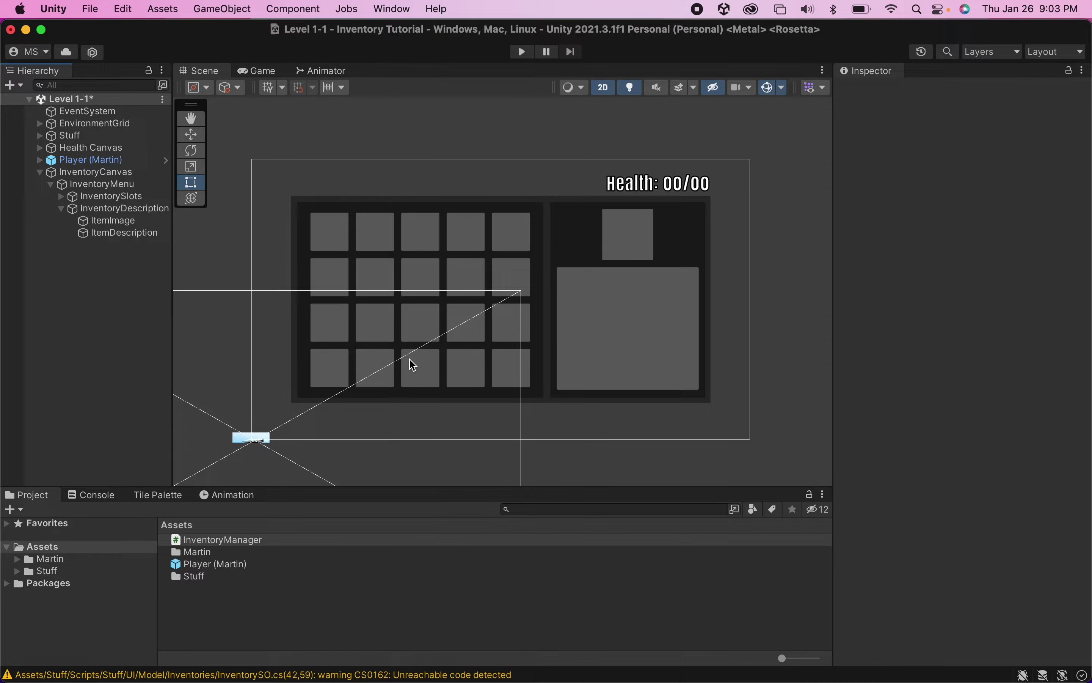
Step: Open the Input Manager in Project Settings and tidy the expanded axes
left_click(121, 9)
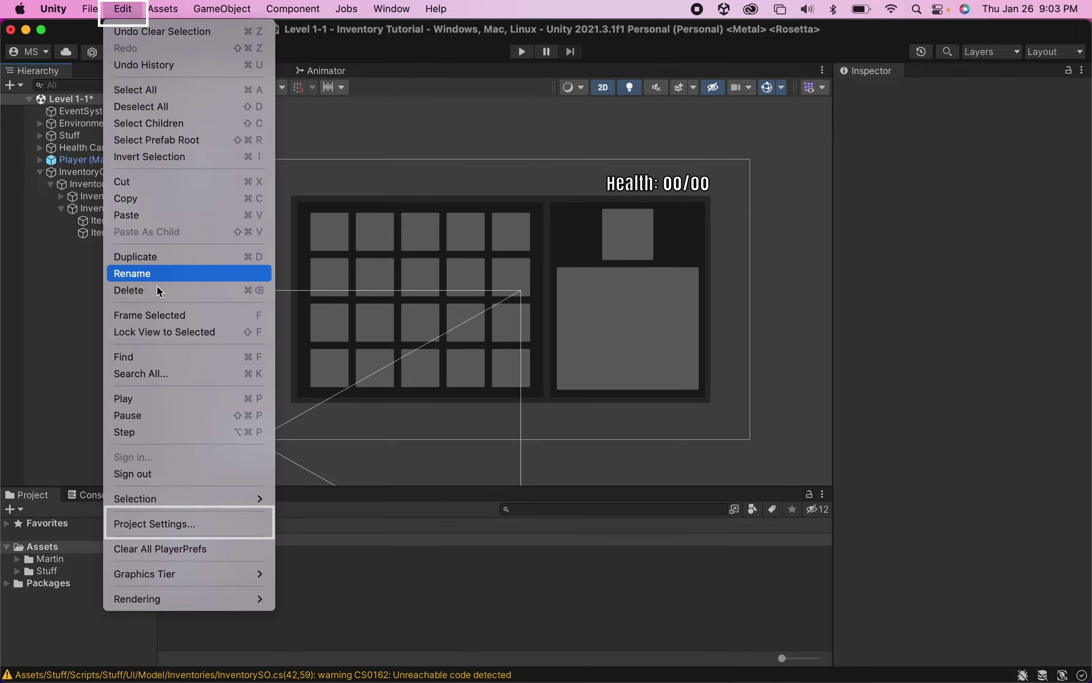
left_click(183, 523)
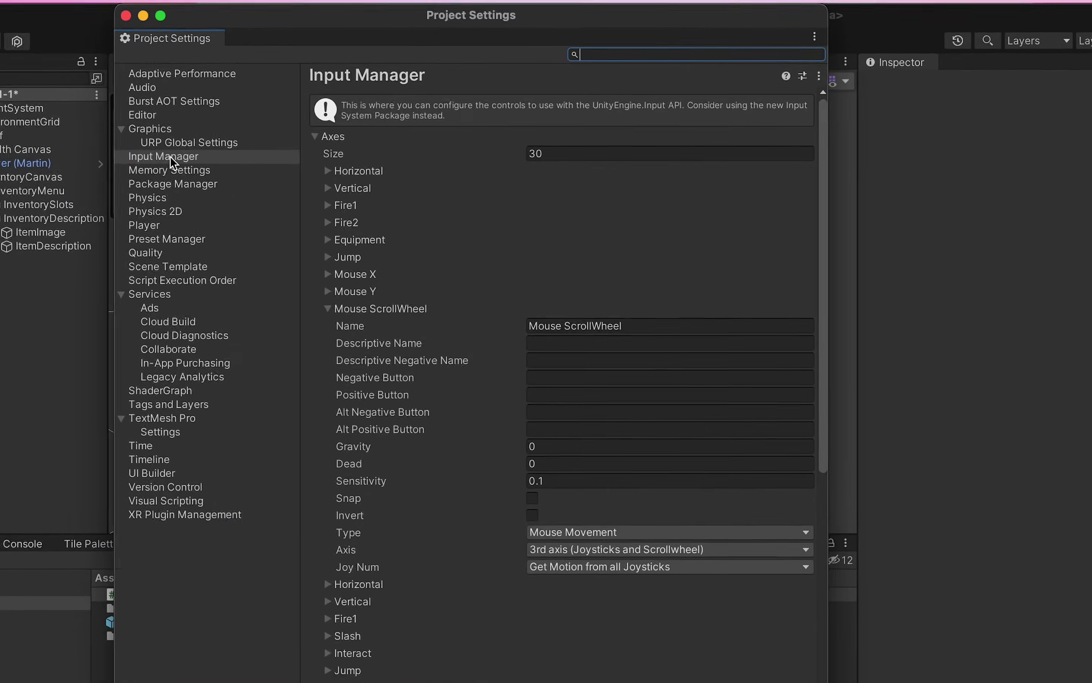
scroll(316, 243, "down", 5)
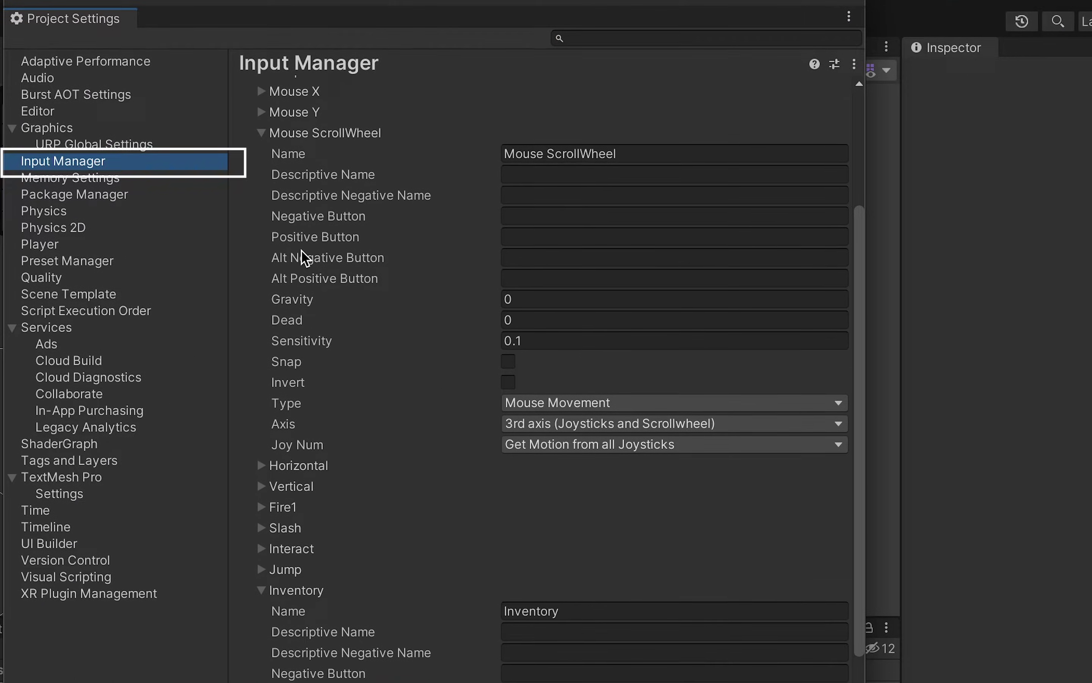
left_click(261, 131)
left_click(261, 278)
scroll(262, 285, "up", 5)
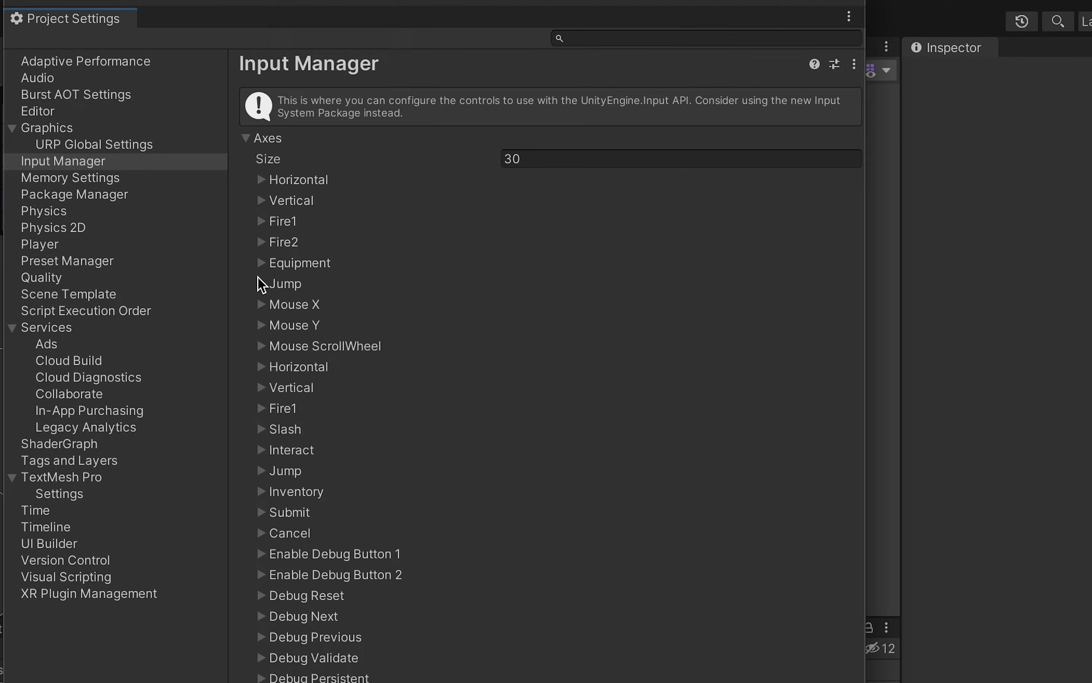
left_click(260, 491)
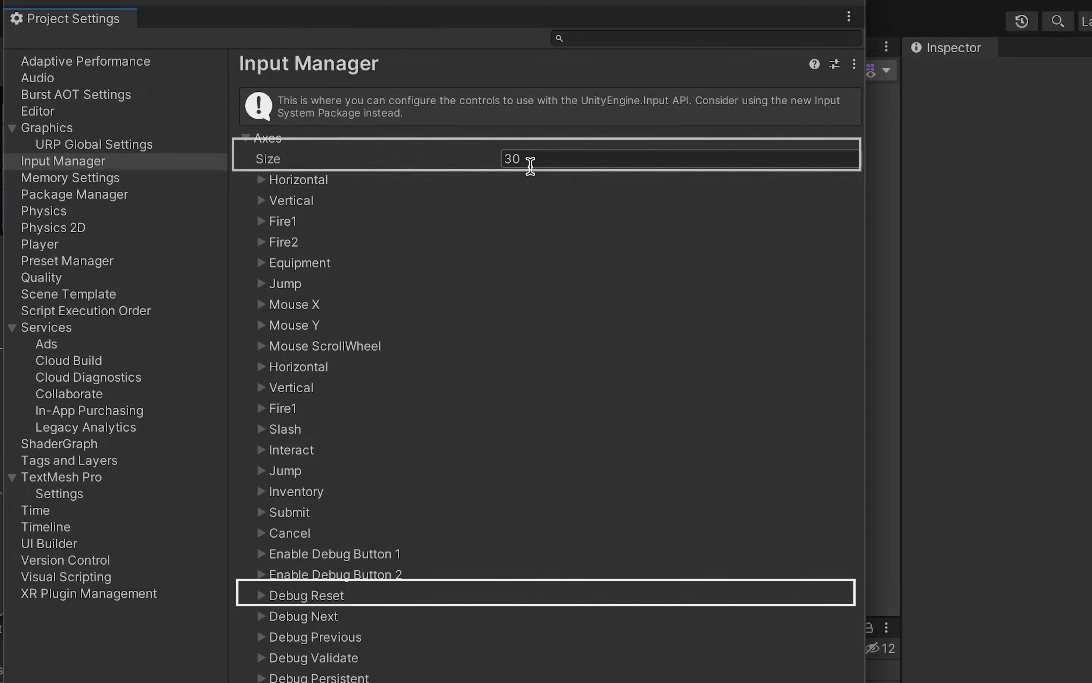
Step: Increase Axes Size to 31 and select the new last axis's Name field
left_click(535, 160)
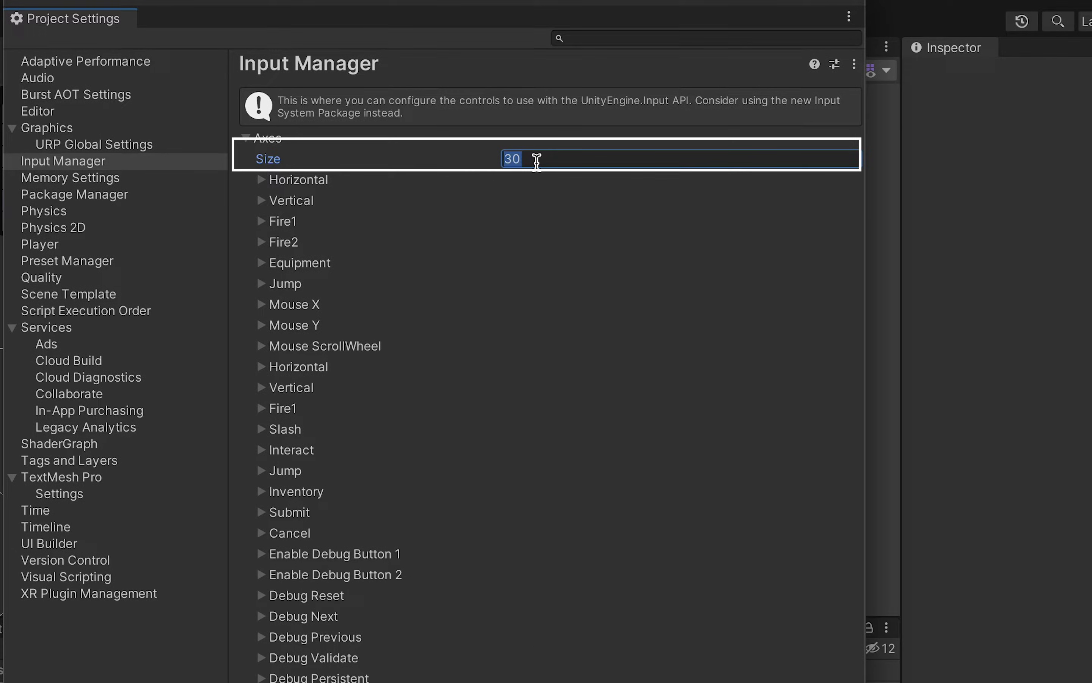
type("31")
key("Return")
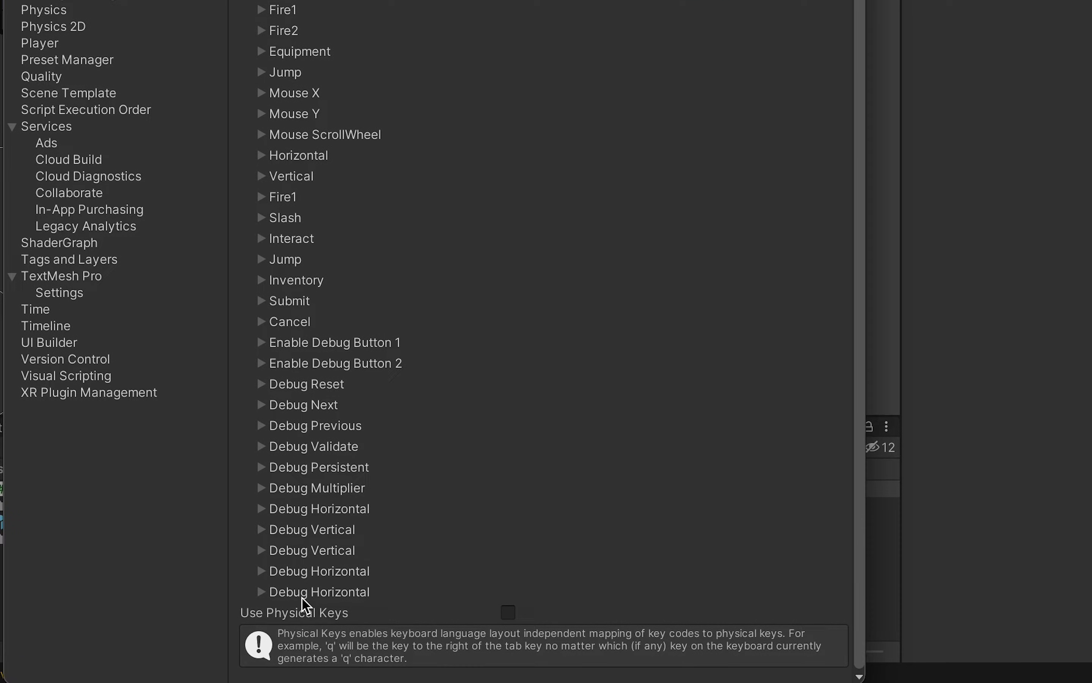
left_click(263, 587)
scroll(404, 604, "down", 5)
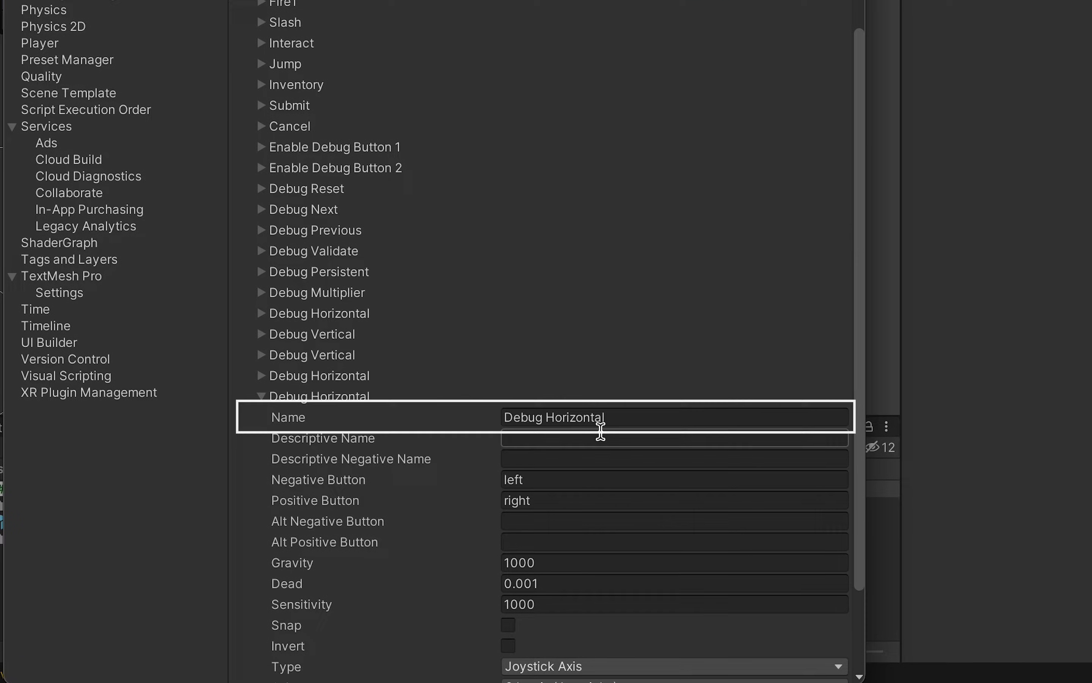
left_click(617, 417)
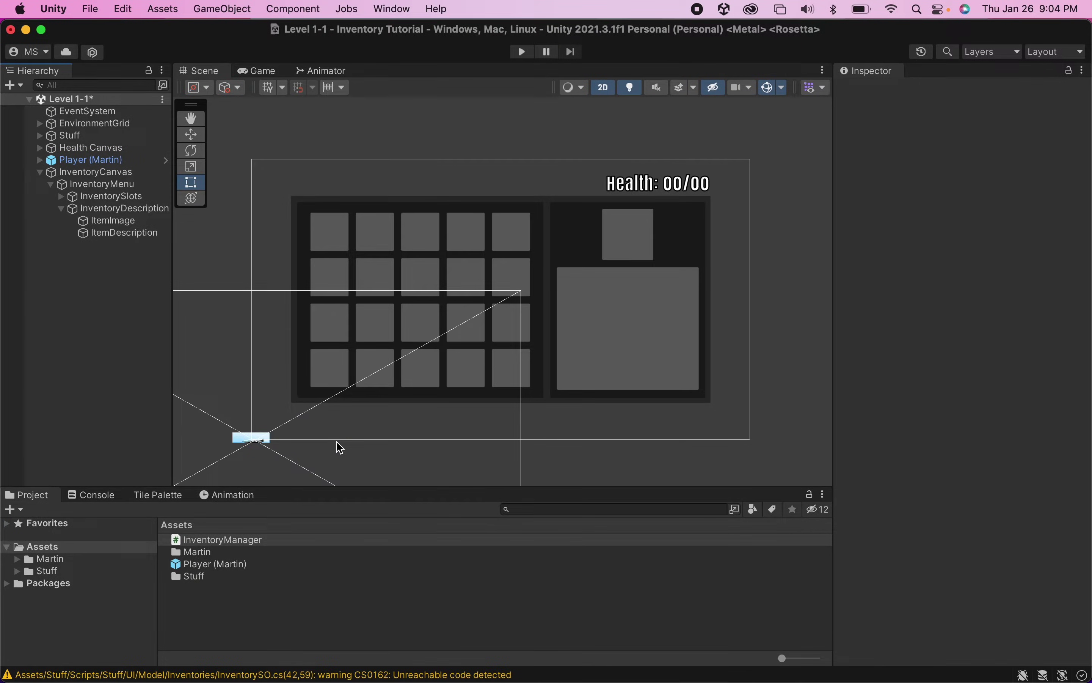
Step: Declare public GameObject InventoryMenu and private bool menuActivated in InventoryManager
left_click(247, 540)
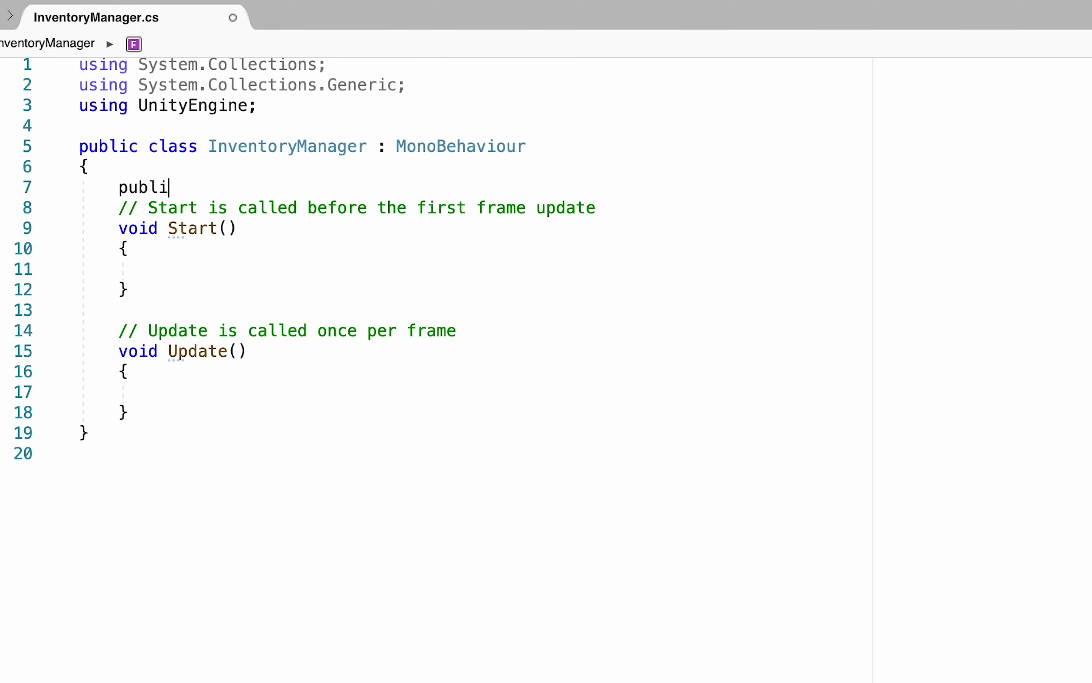
type("c Gameo")
type("b")
key("BackSpace")
key("BackSpace")
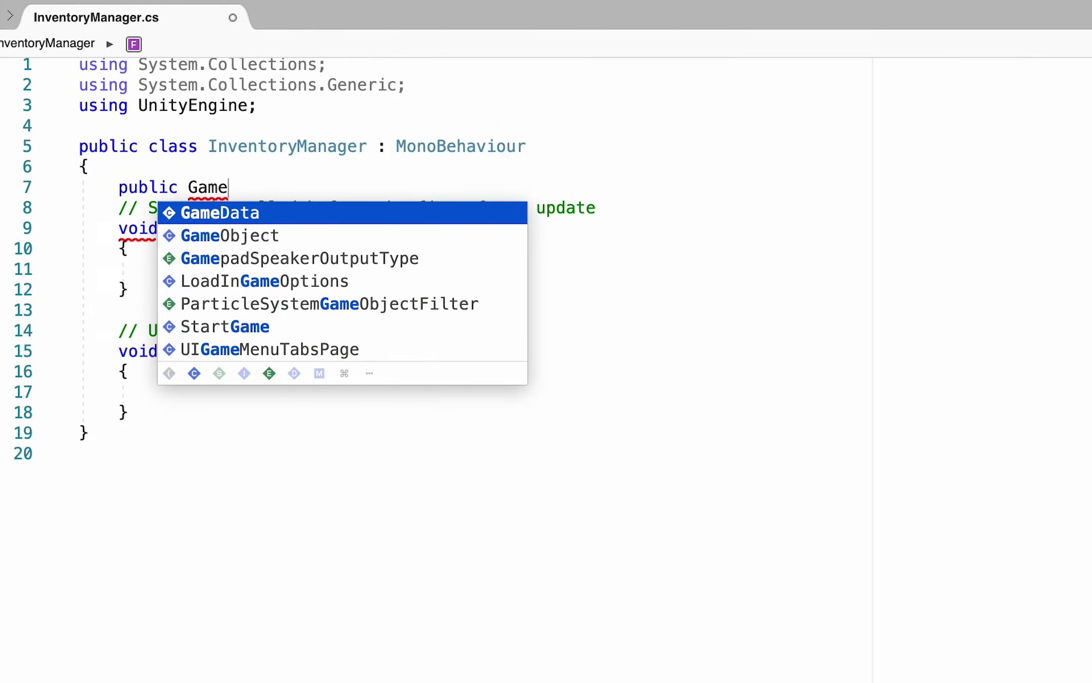
key("Down")
key("Return")
type("Inventory")
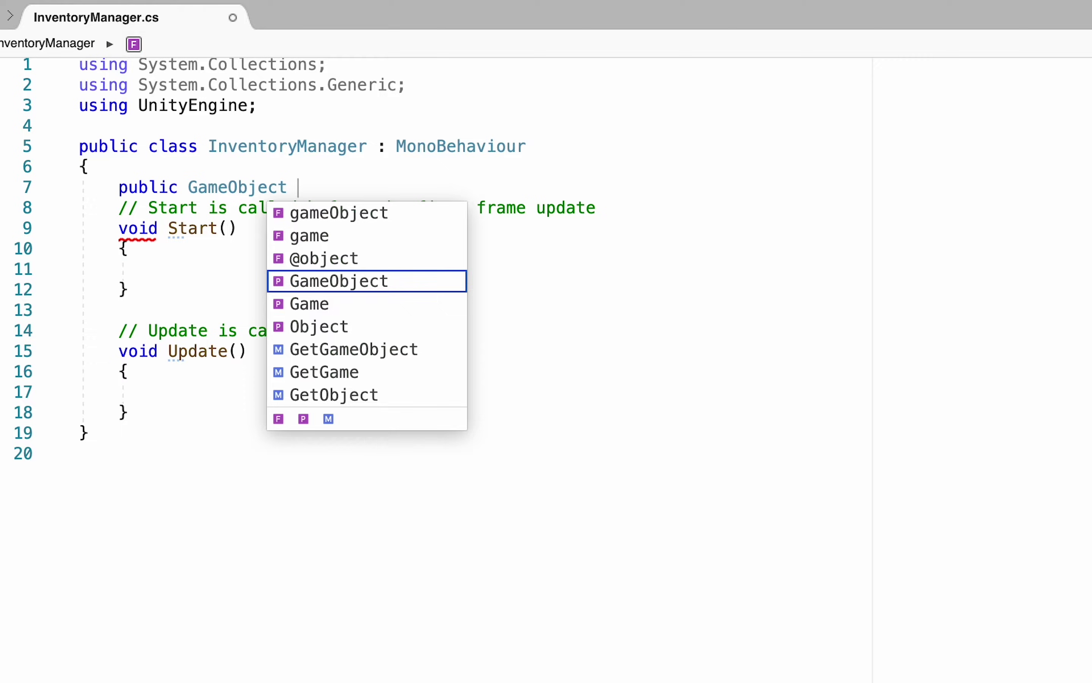
type("Menu;")
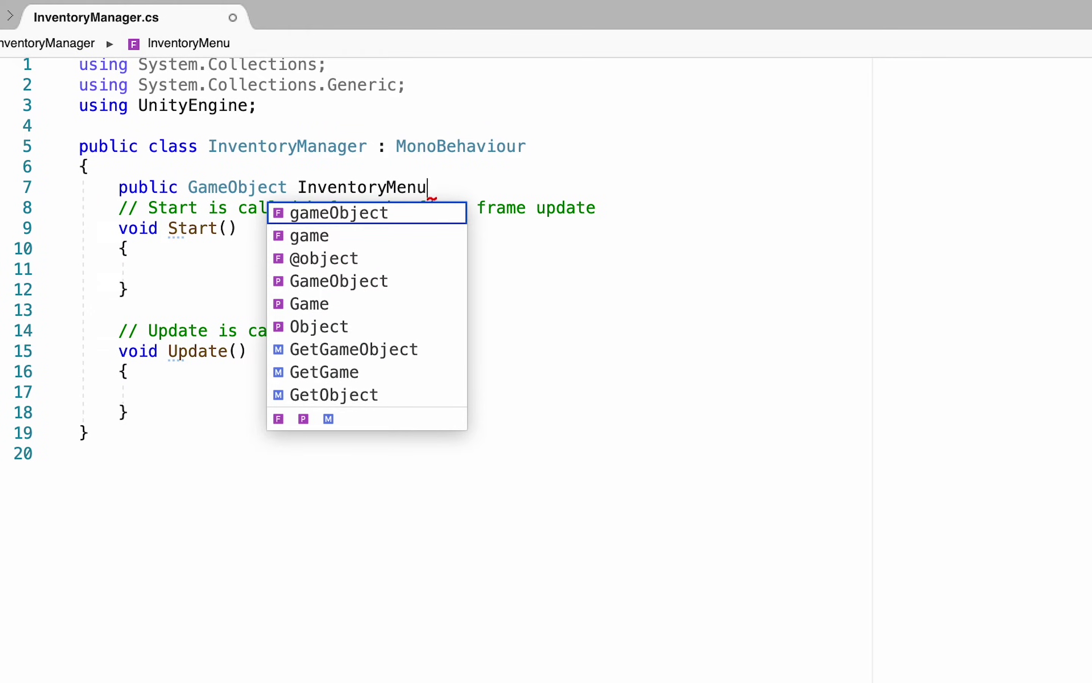
key("Return")
type("pri")
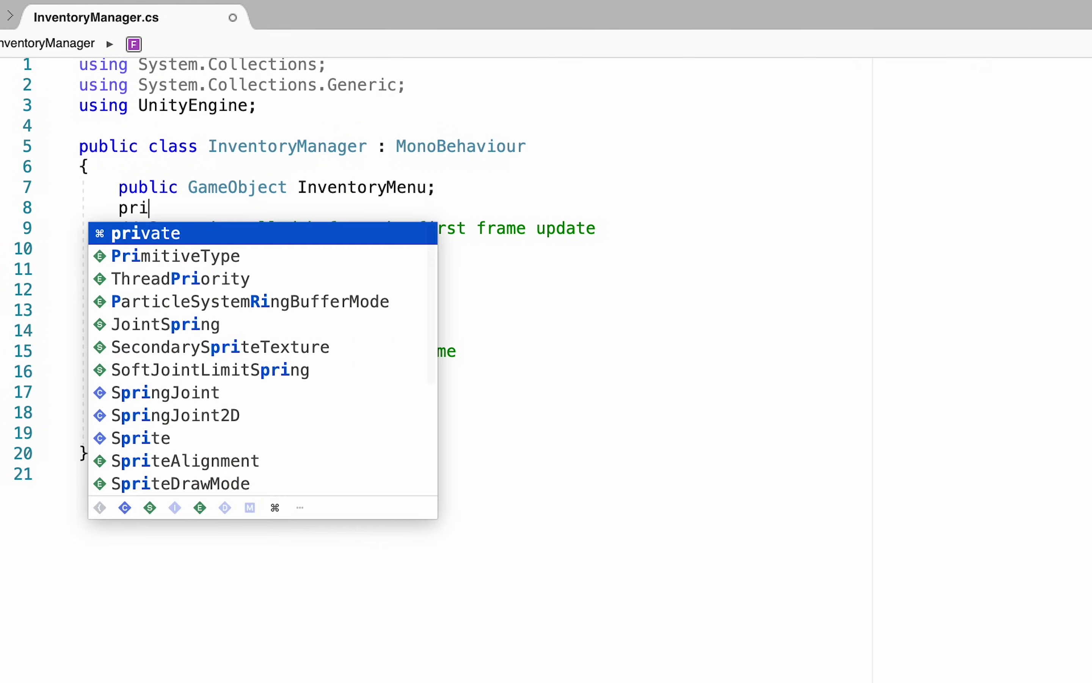
type("vate bool menu")
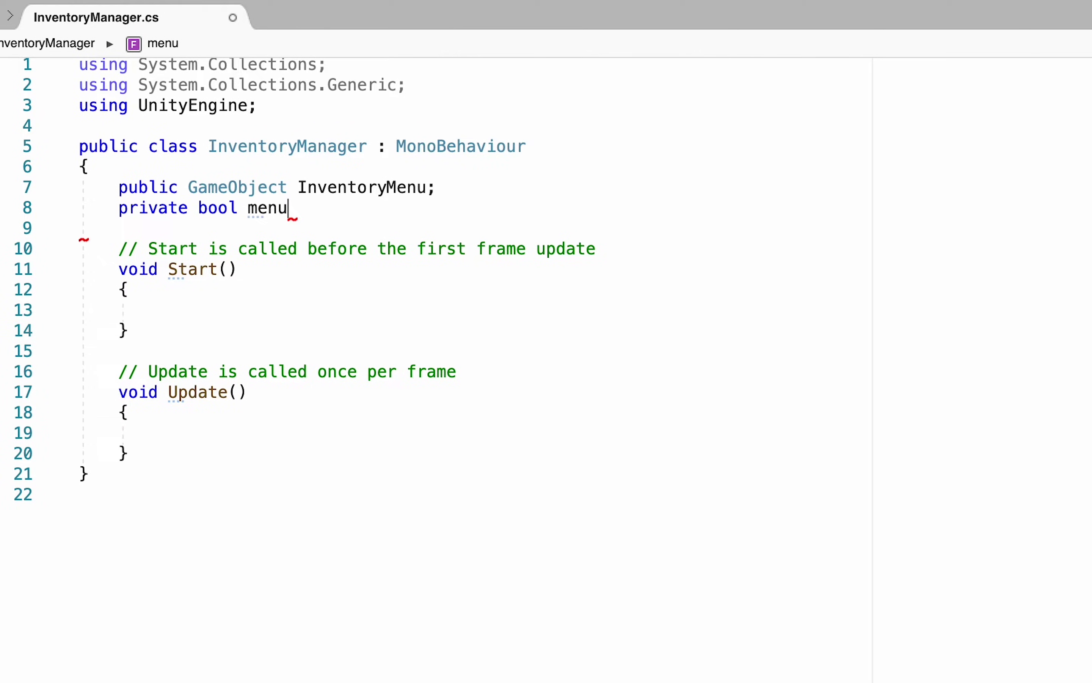
type("Activated;")
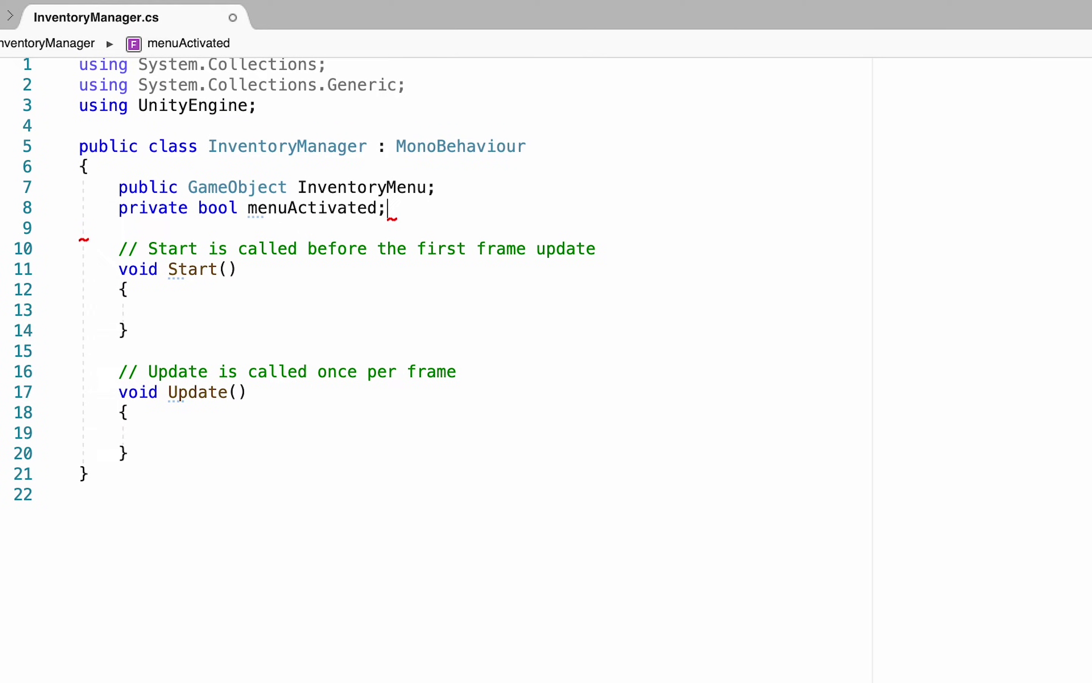
Step: In Update, add an if on GetButtonDown("Inventory") calling InventoryMenu.SetActive(true)
left_click(159, 432)
type("if")
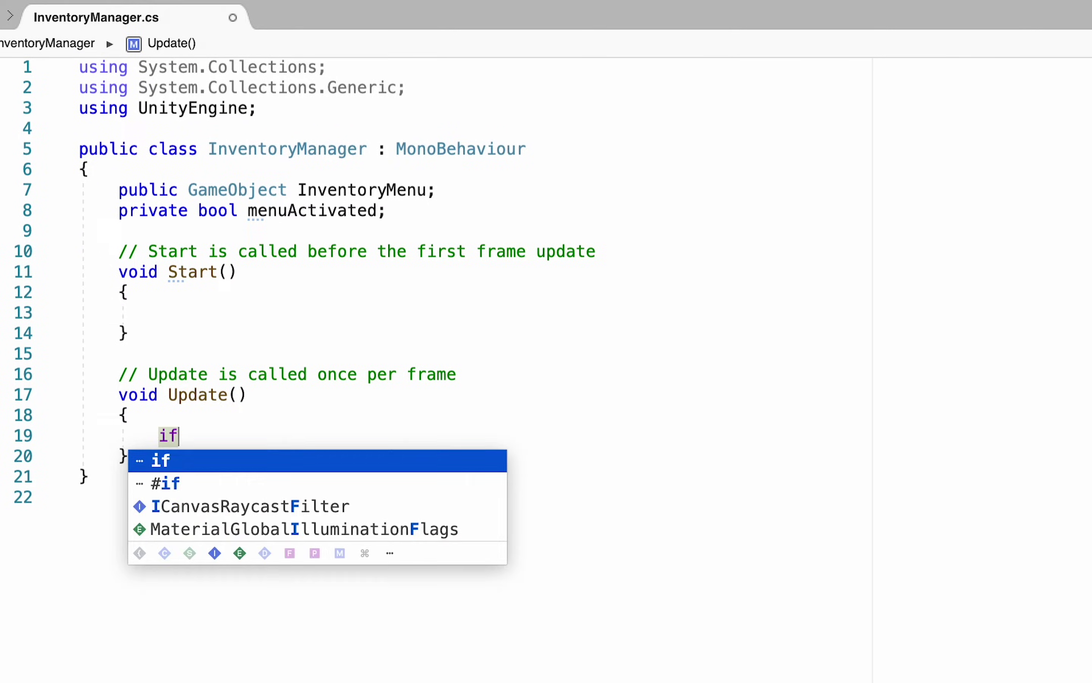
type("(Input.GetButton")
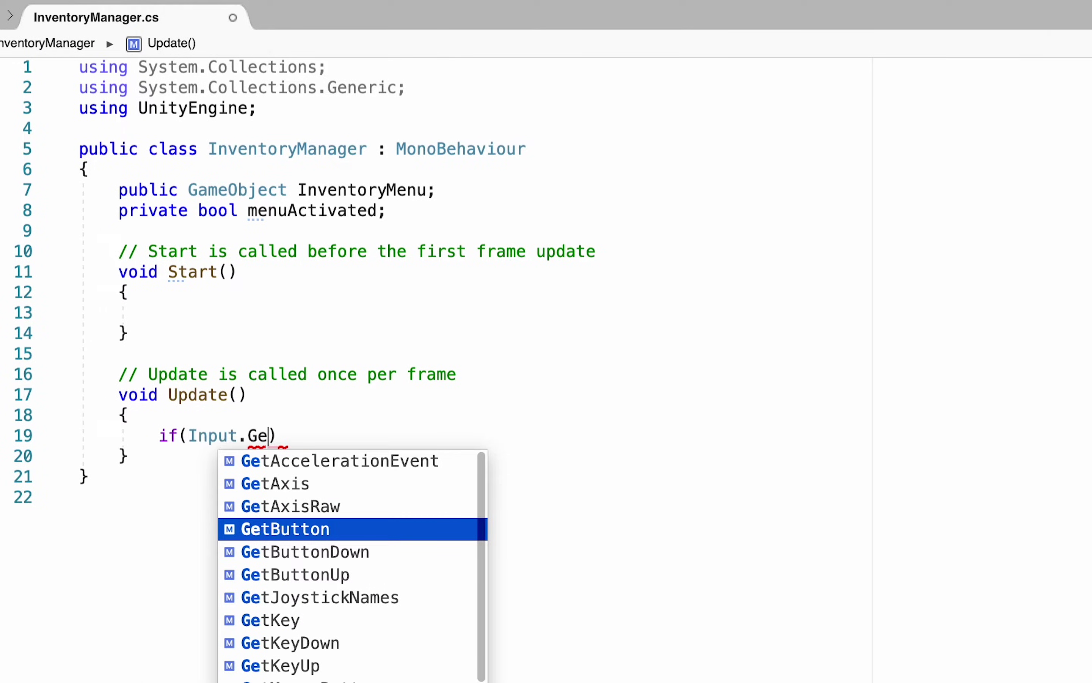
type("Down")
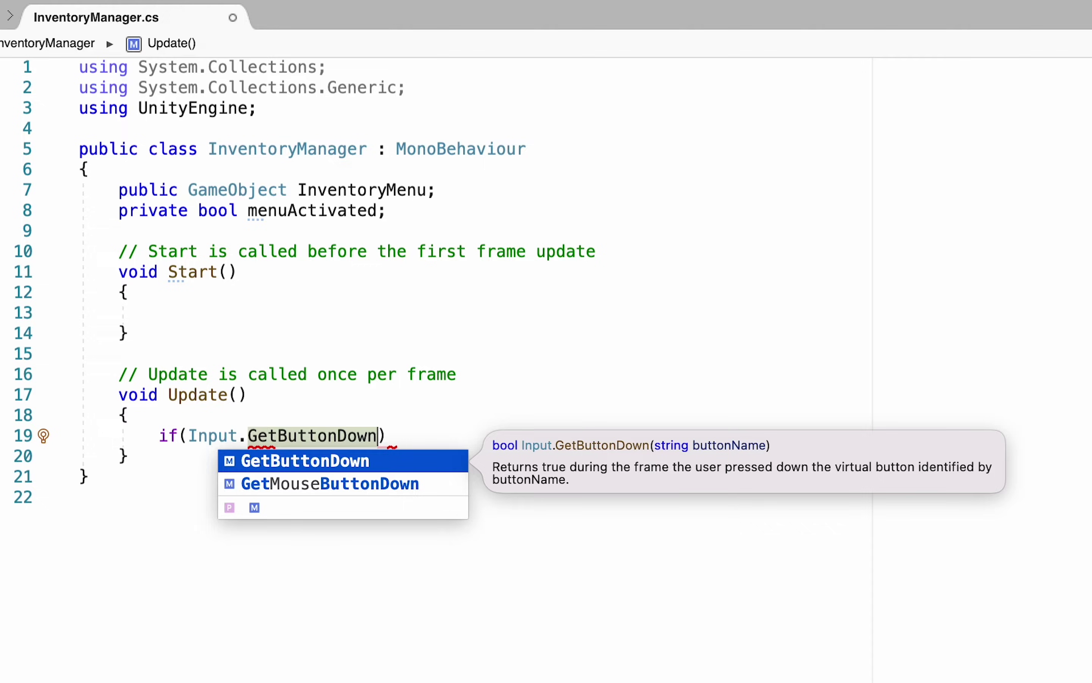
type("(\"Inventory")
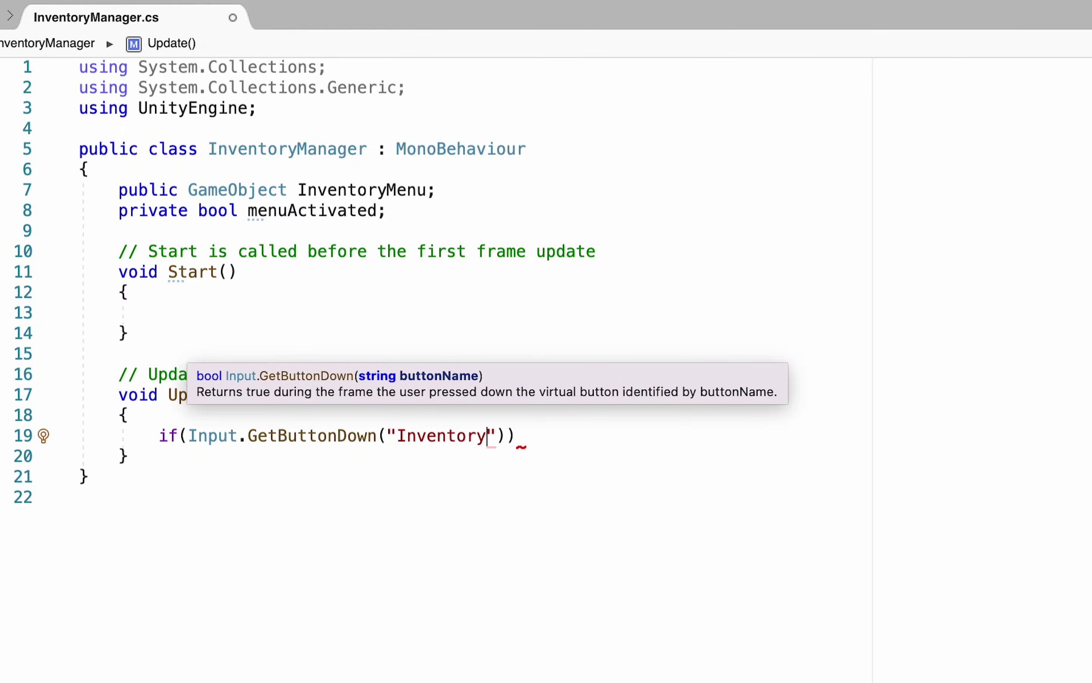
key("End")
key("Return")
type("{")
key("Return")
type("InventoryMenu.Set")
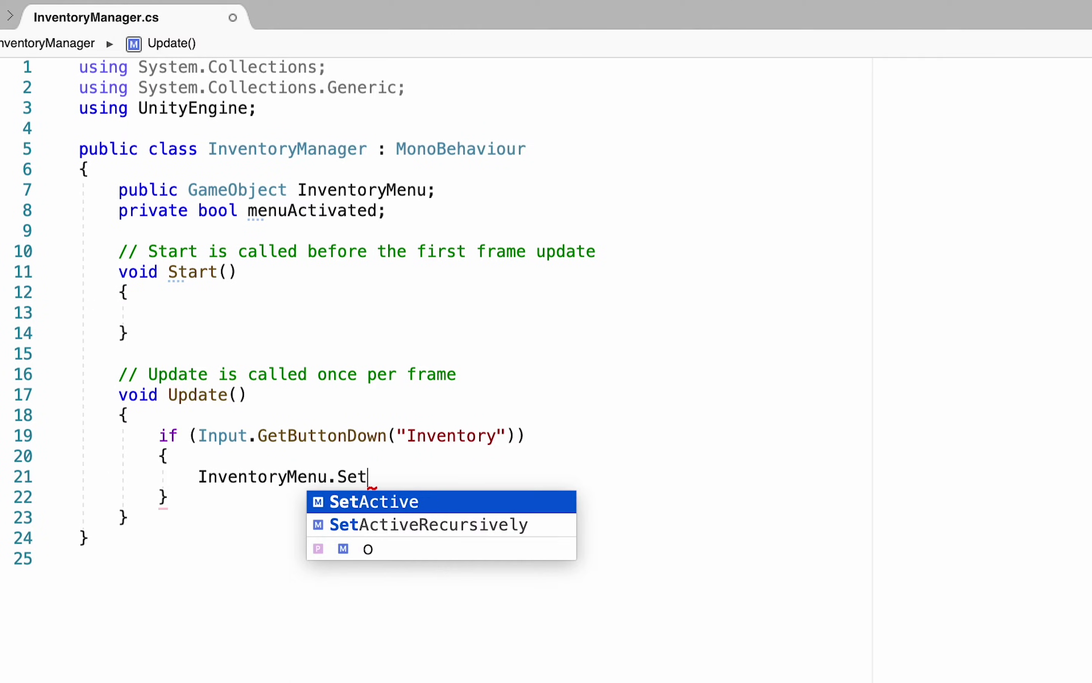
key("Tab")
type("(true);")
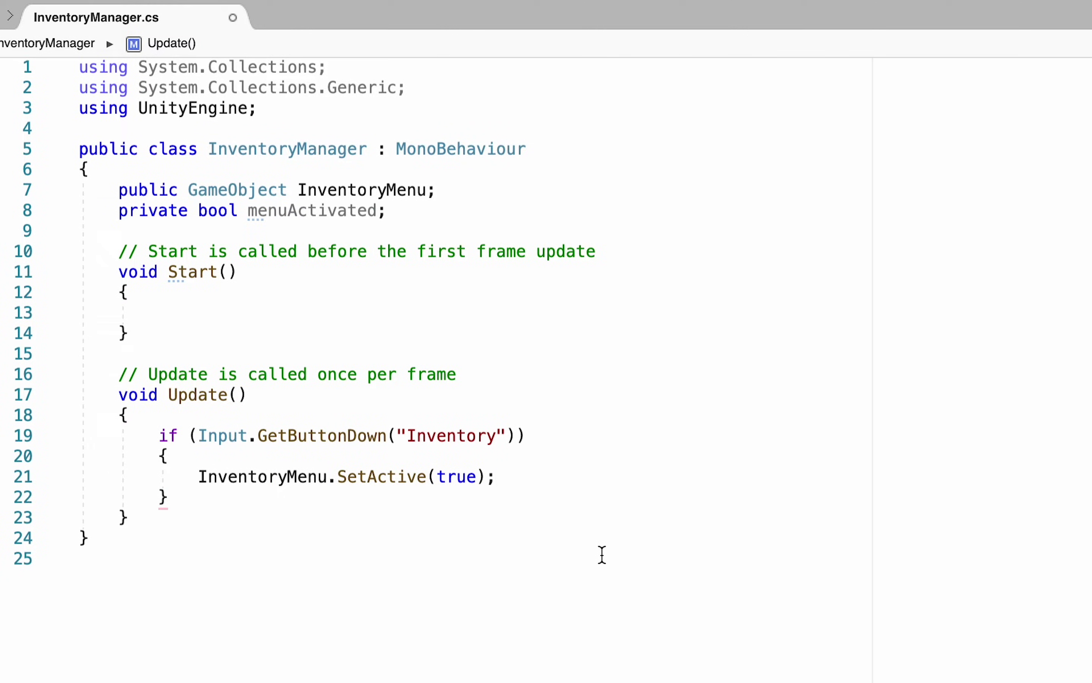
Step: Add '&& menuActivated' to the condition and change the call to SetActive(false)
left_click(514, 436)
type("&&")
type(" menuAct")
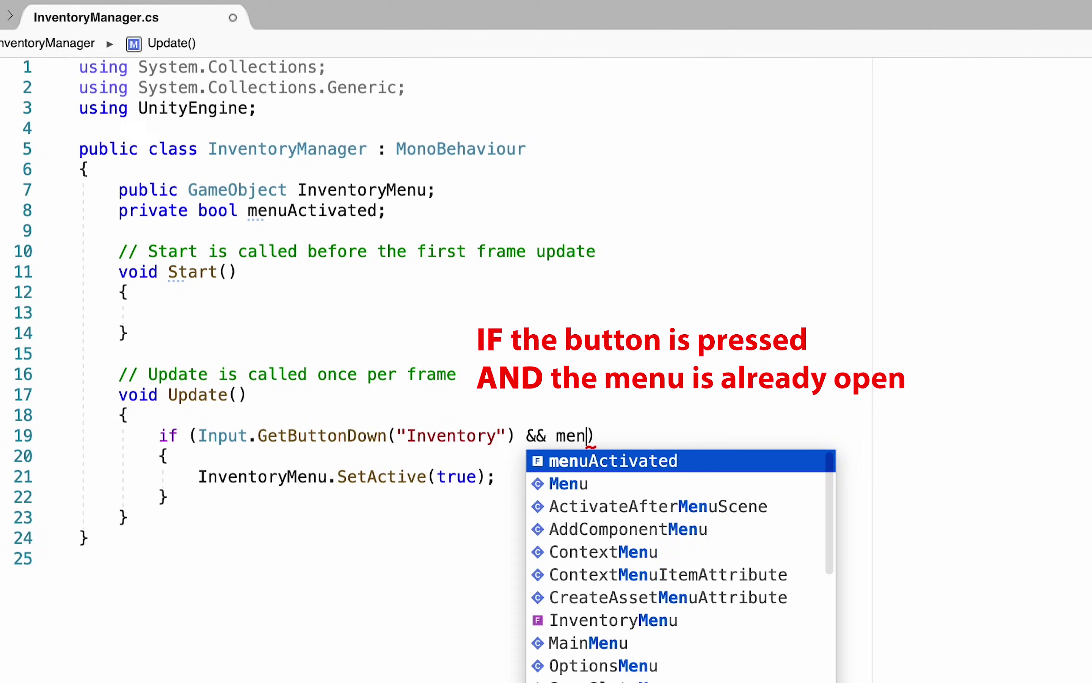
key("Tab")
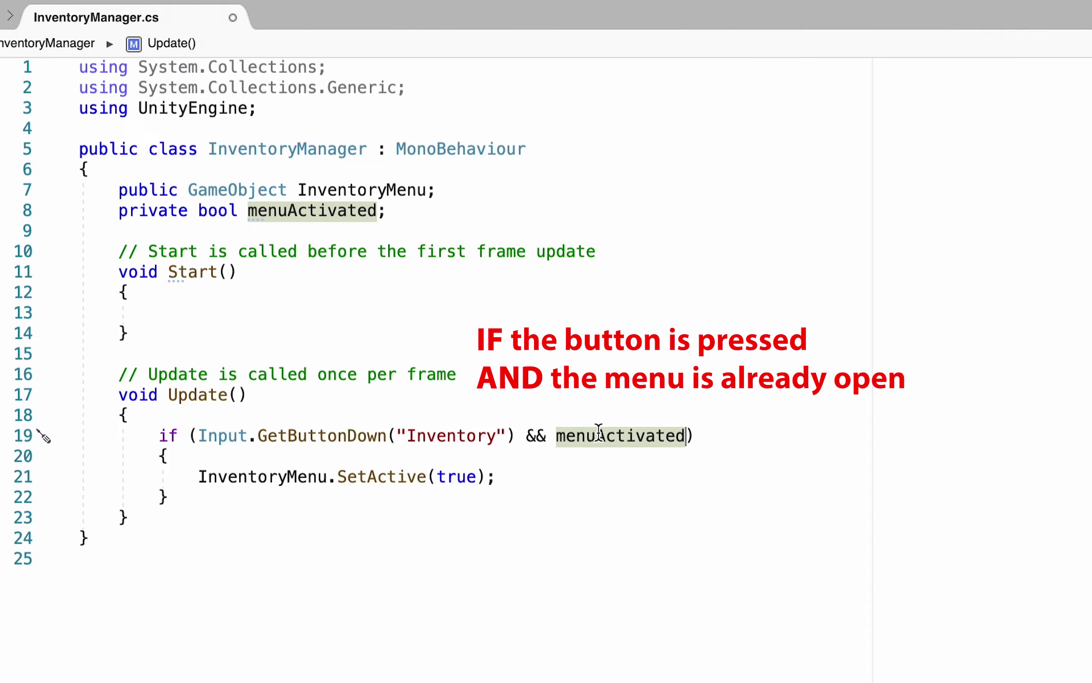
double_click(456, 477)
type("fa")
key("Tab")
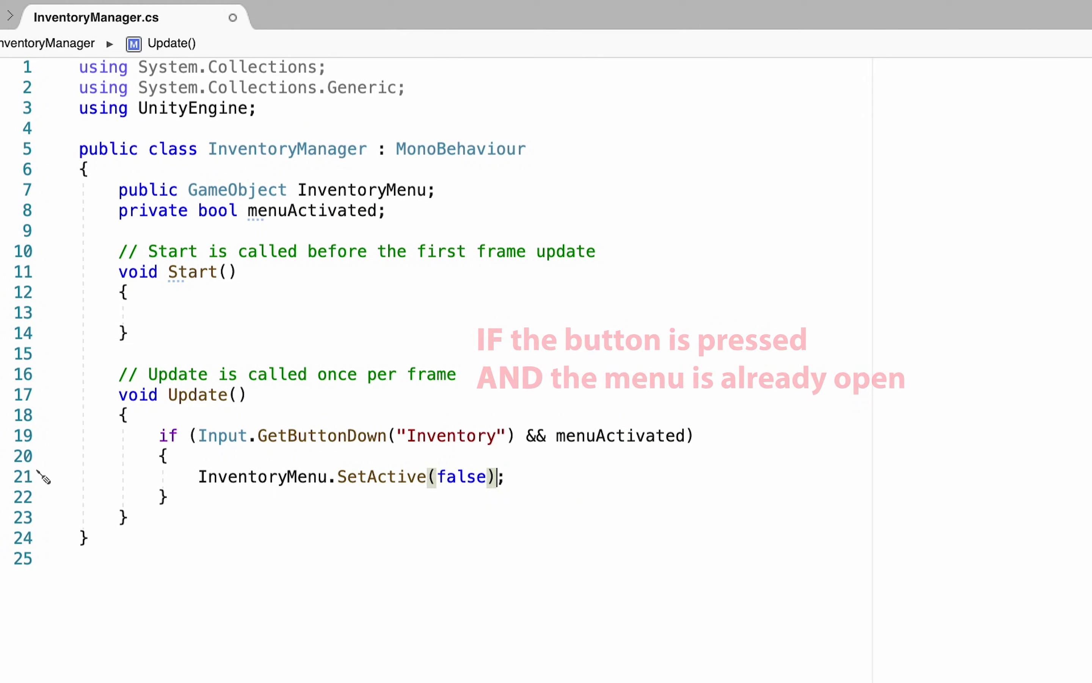
key("Down")
Step: Duplicate the if block below the original, separated by a blank line
left_click_drag(178, 496, 91, 436)
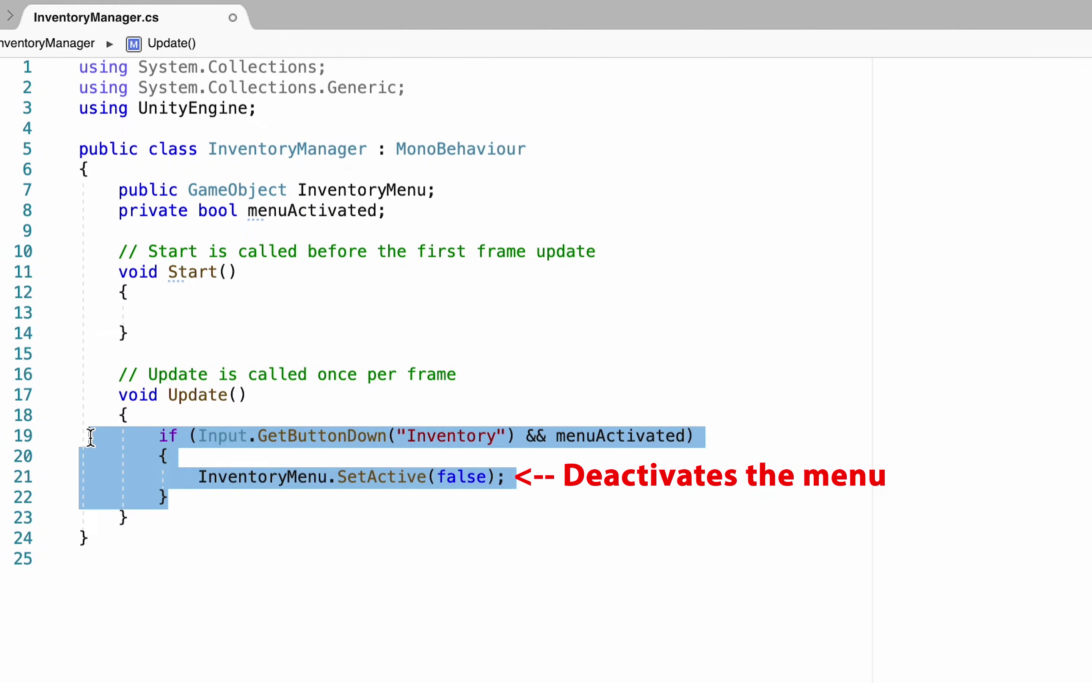
key("super+c")
key("Right")
key("Return")
key("super+v")
left_click(159, 517)
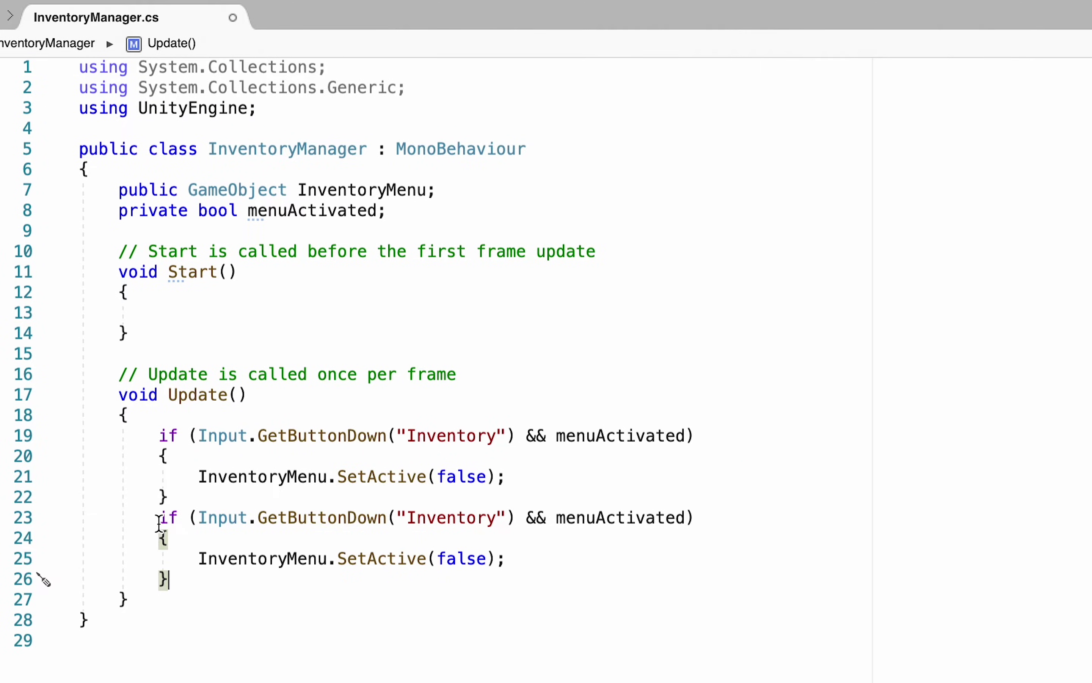
key("Return")
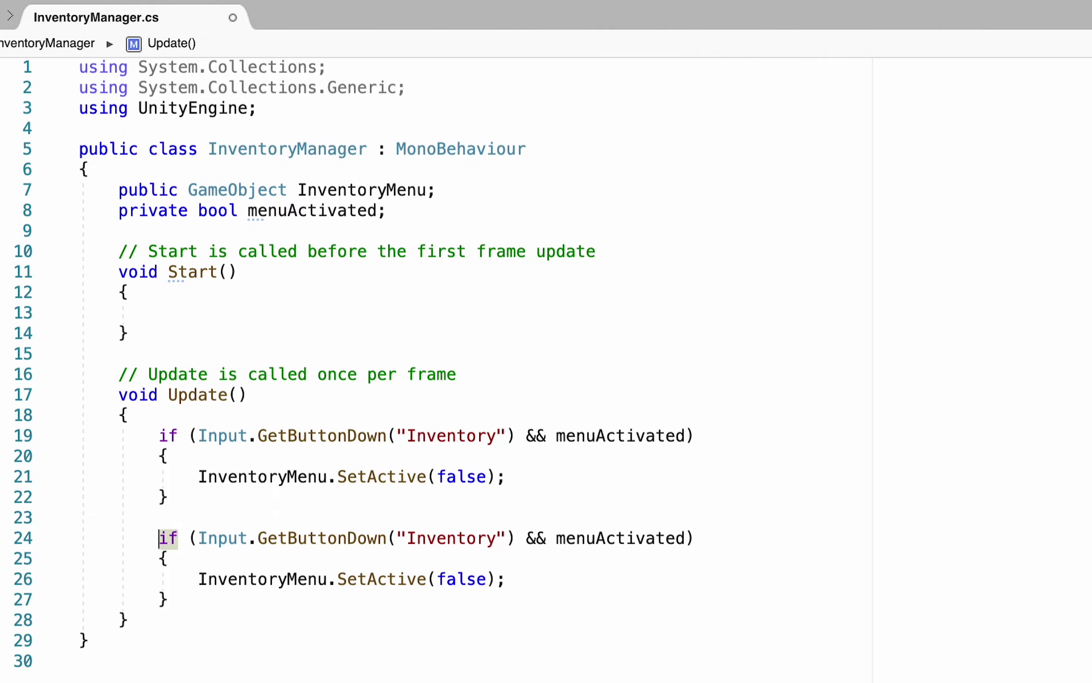
Step: Make the copy check '!menuActivated' and call SetActive(true)
left_click(556, 538)
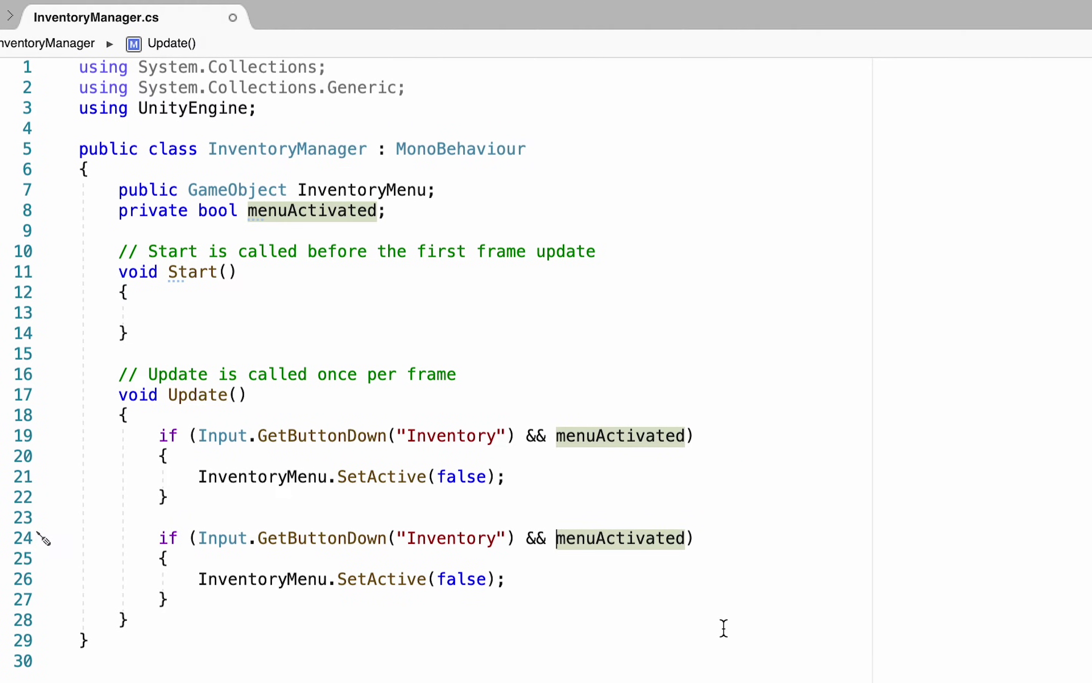
type("!")
double_click(462, 578)
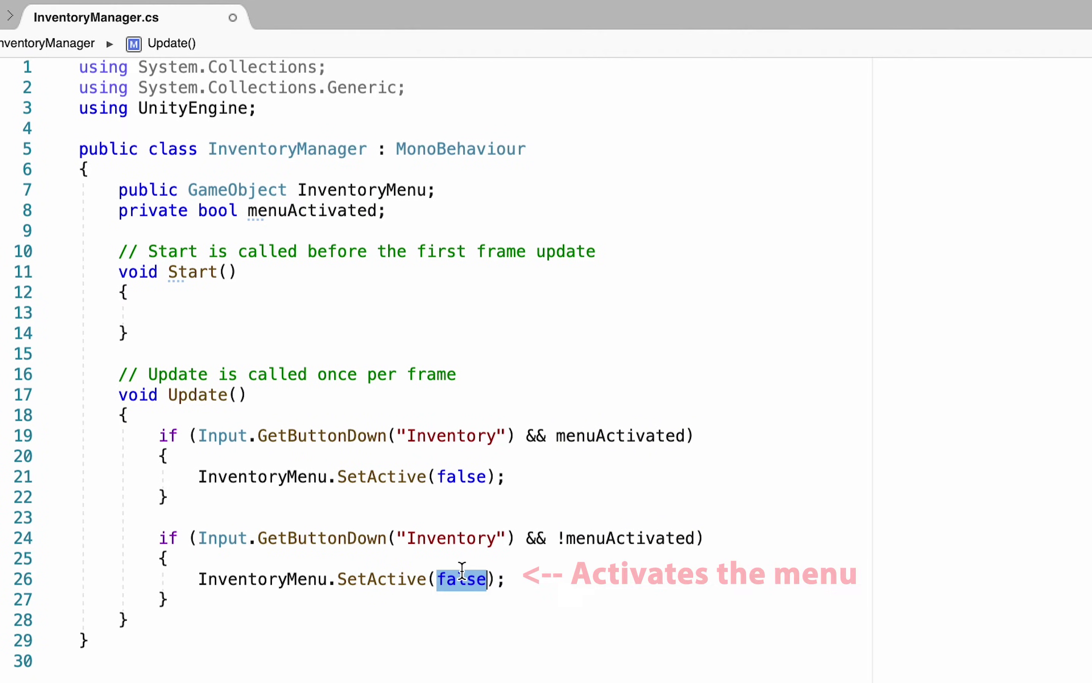
type("true")
left_click(734, 498)
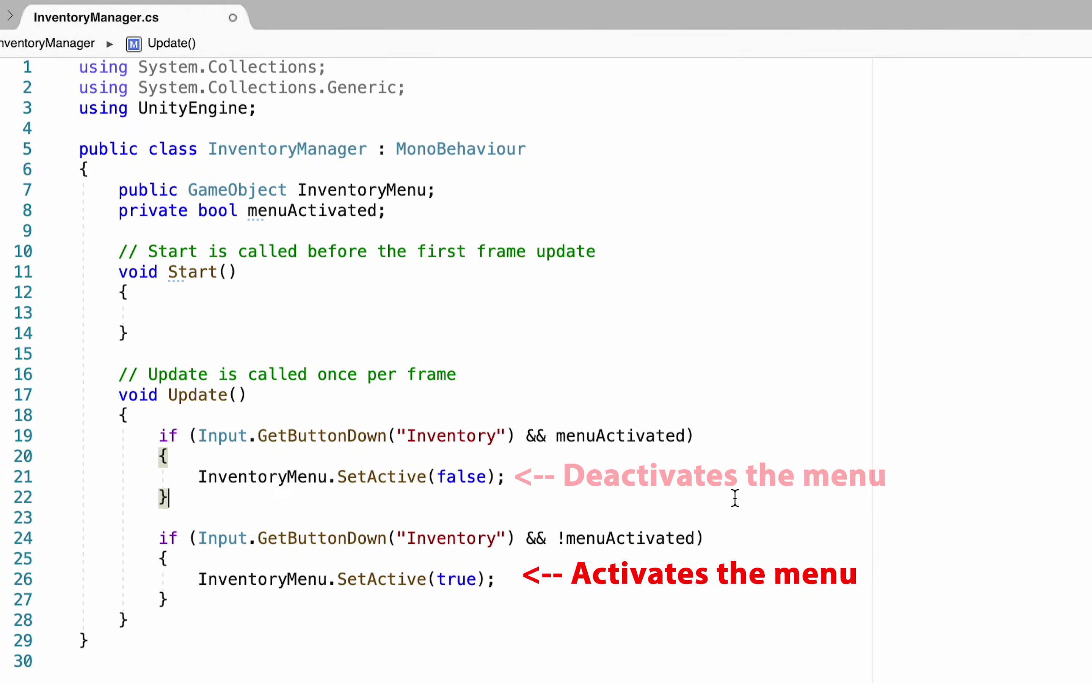
left_click(159, 538)
Step: Chain the second block with else and set menuActivated = false in the closing branch
type("else")
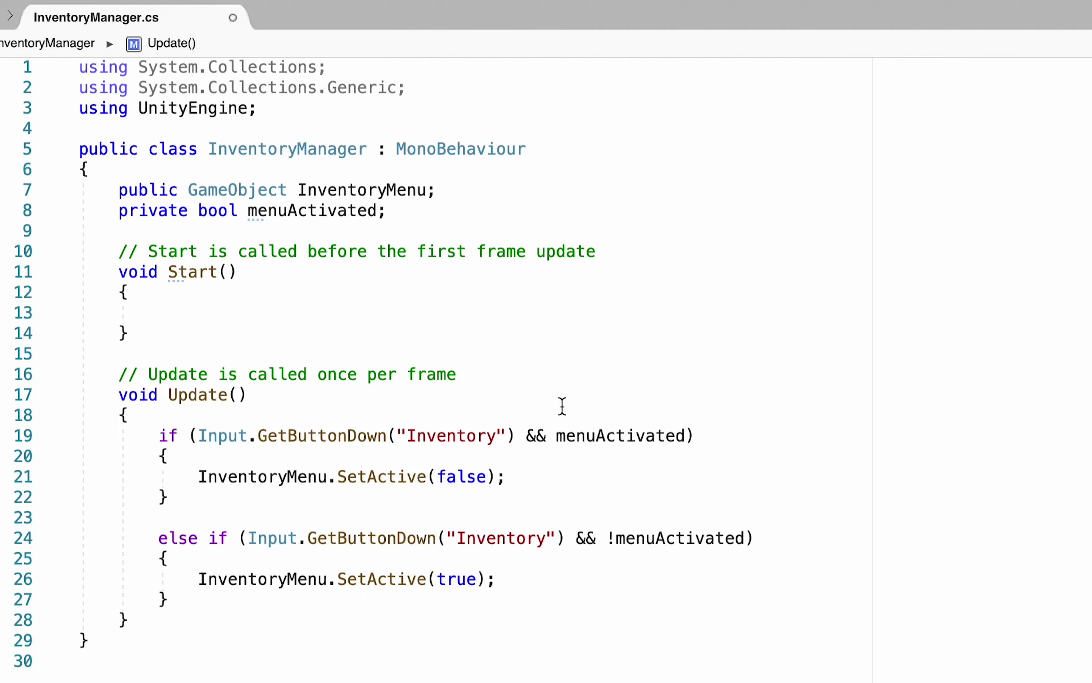
key("Return")
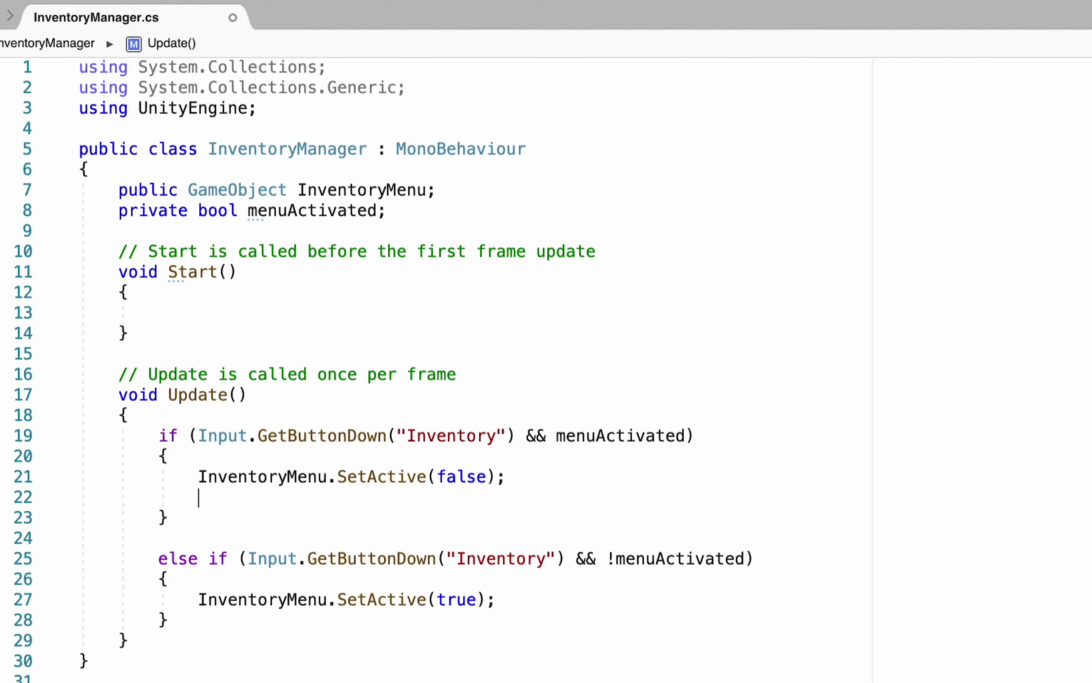
type("menuActivated")
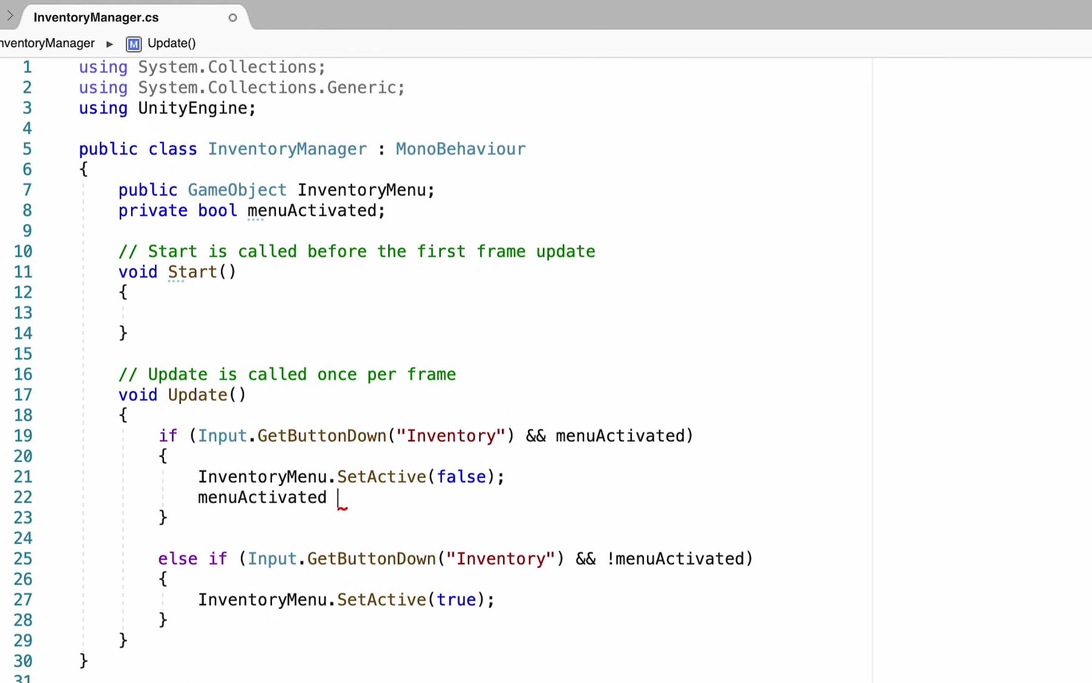
type(" = false;")
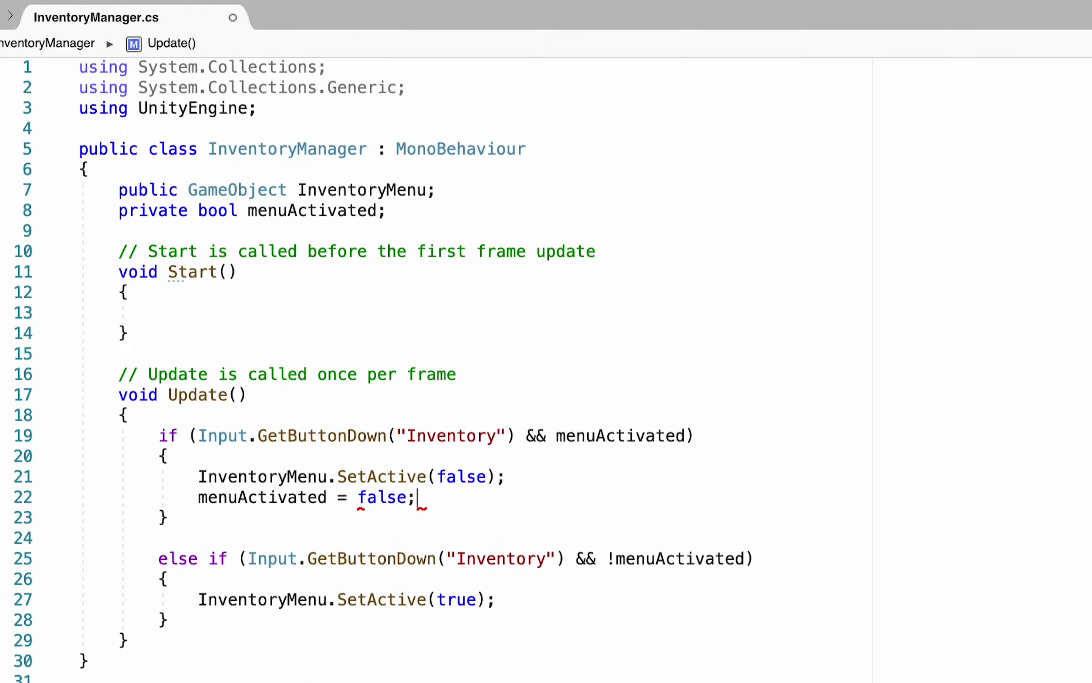
Step: Set menuActivated = true in the opening branch and save the script
left_click(512, 600)
key("Return")
type("menuA")
key("Return")
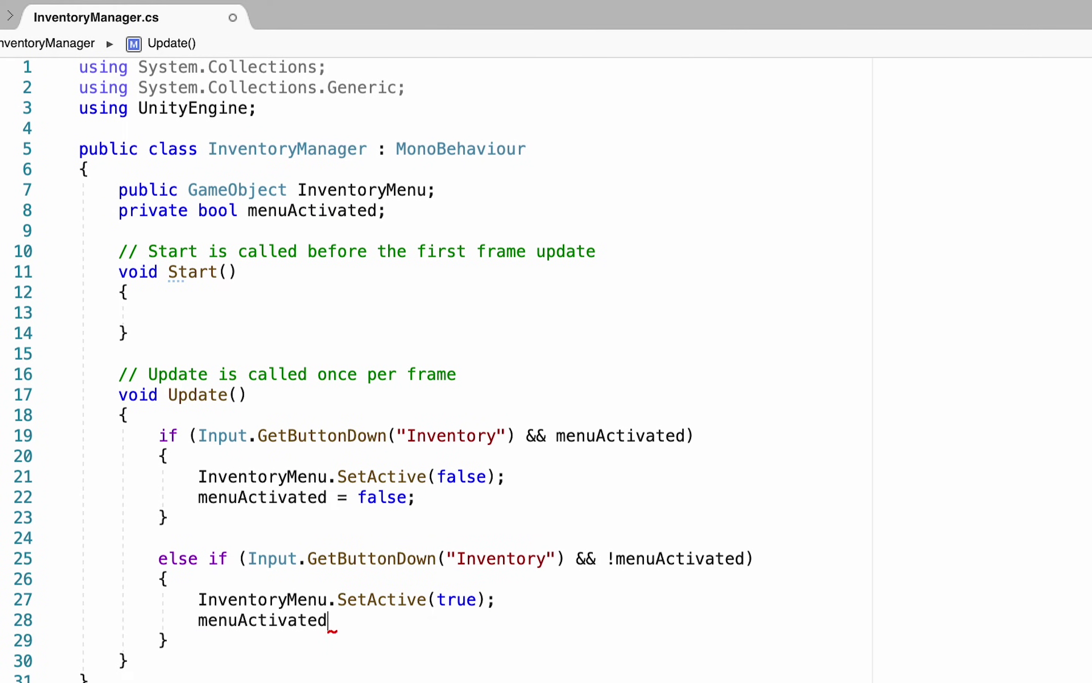
type("= true;")
key("super+s")
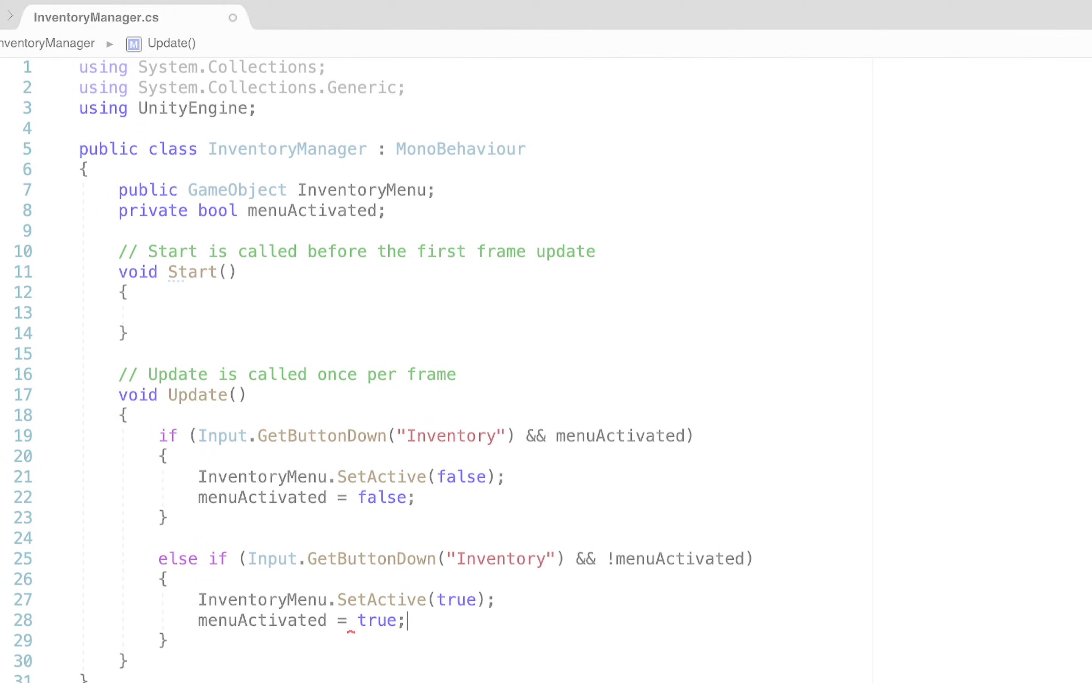
key("super+Tab")
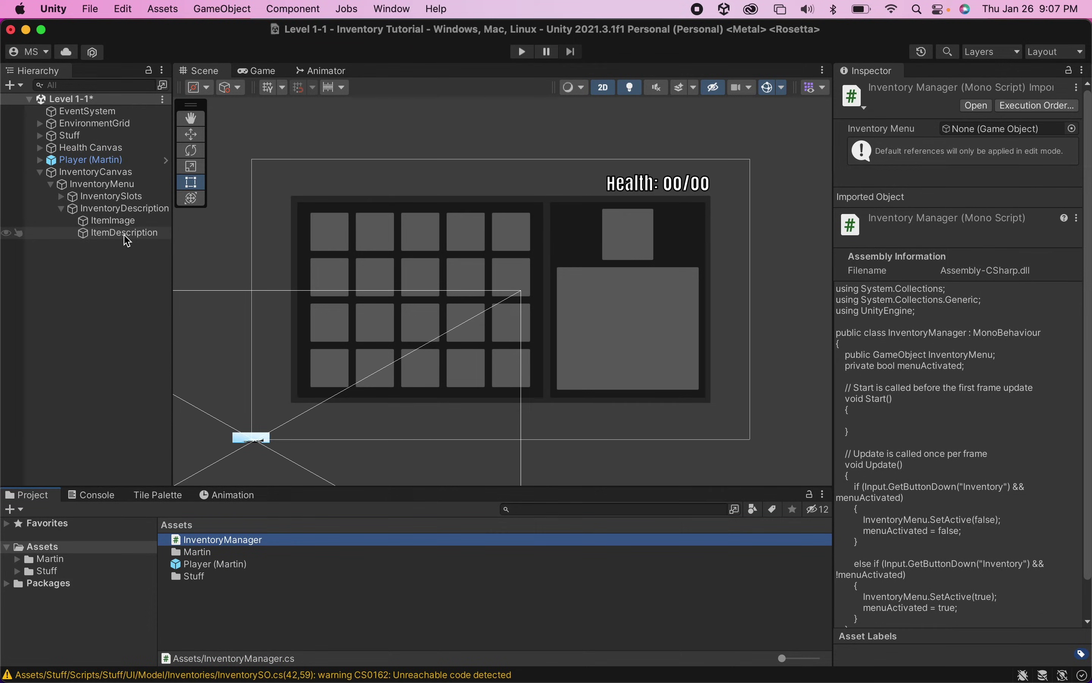
Step: Assign InventoryMenu to the Inventory Menu field and disable InventoryMenu by default
left_click_drag(122, 185, 126, 177)
left_click(125, 176)
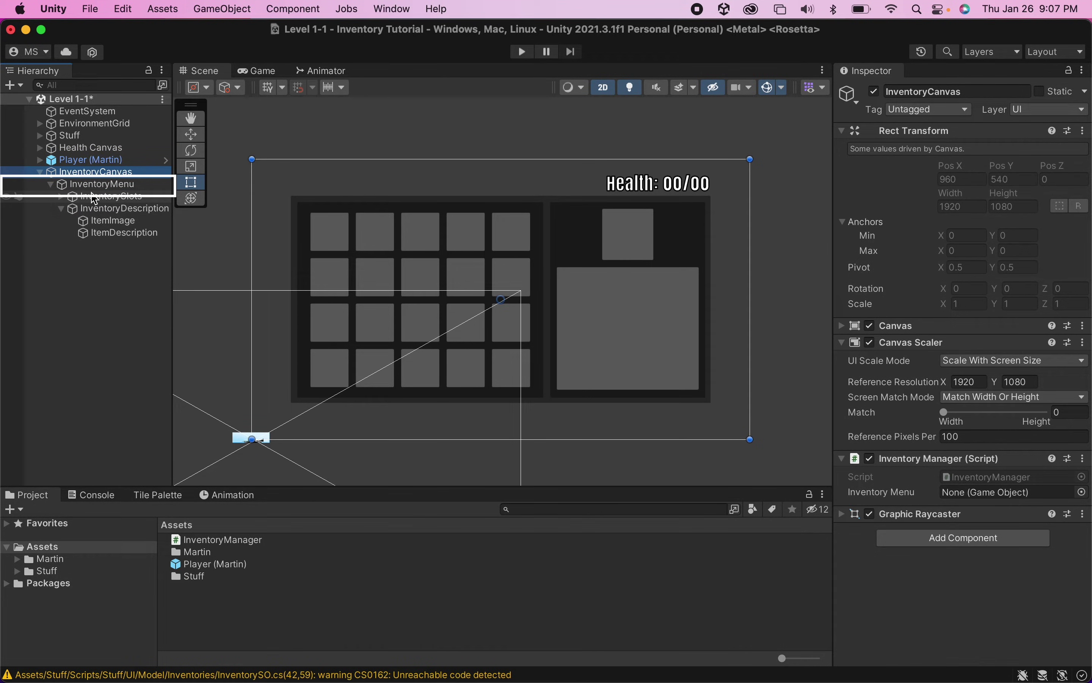
left_click_drag(94, 199, 954, 491)
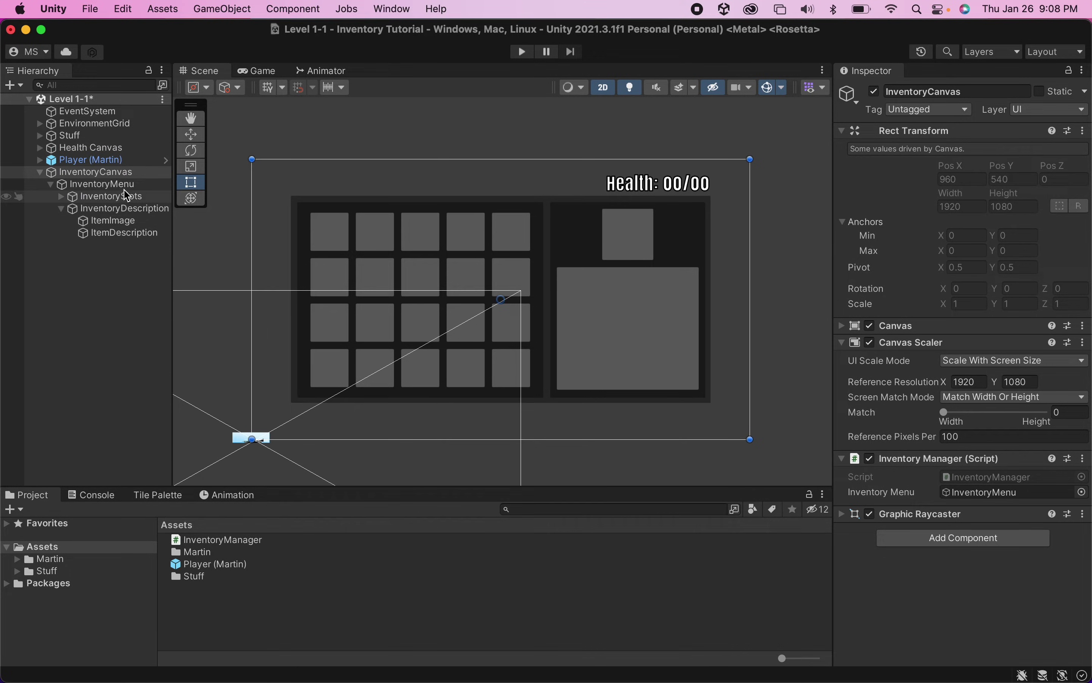
left_click(97, 187)
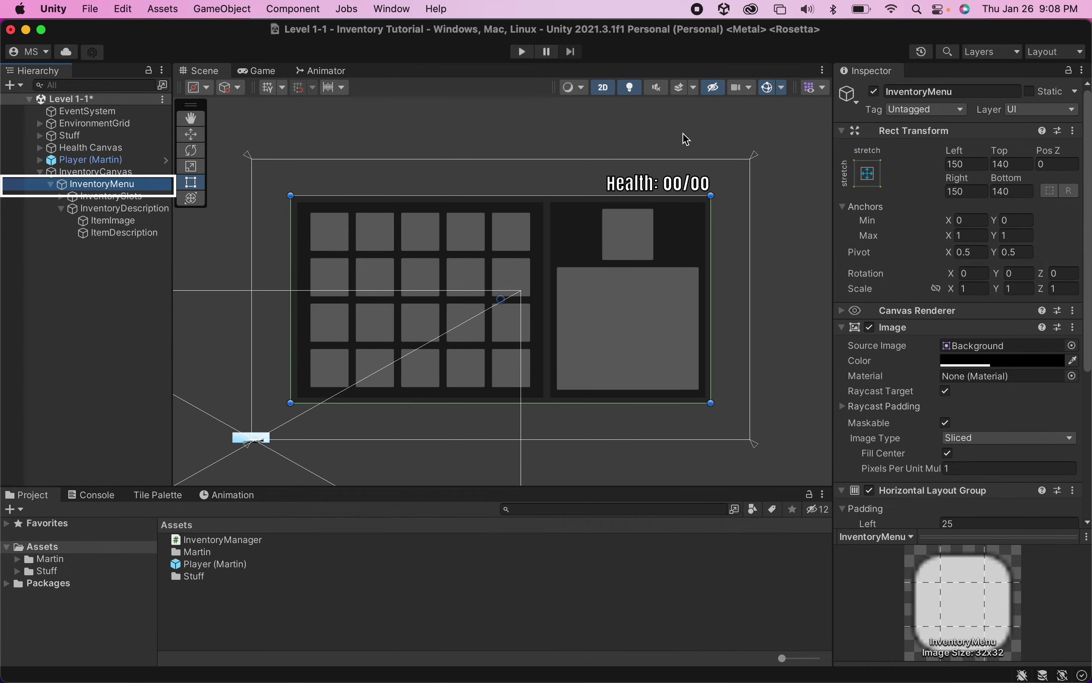
left_click(874, 91)
Step: Enter Play mode and toggle the inventory open and closed with the I key
left_click(532, 52)
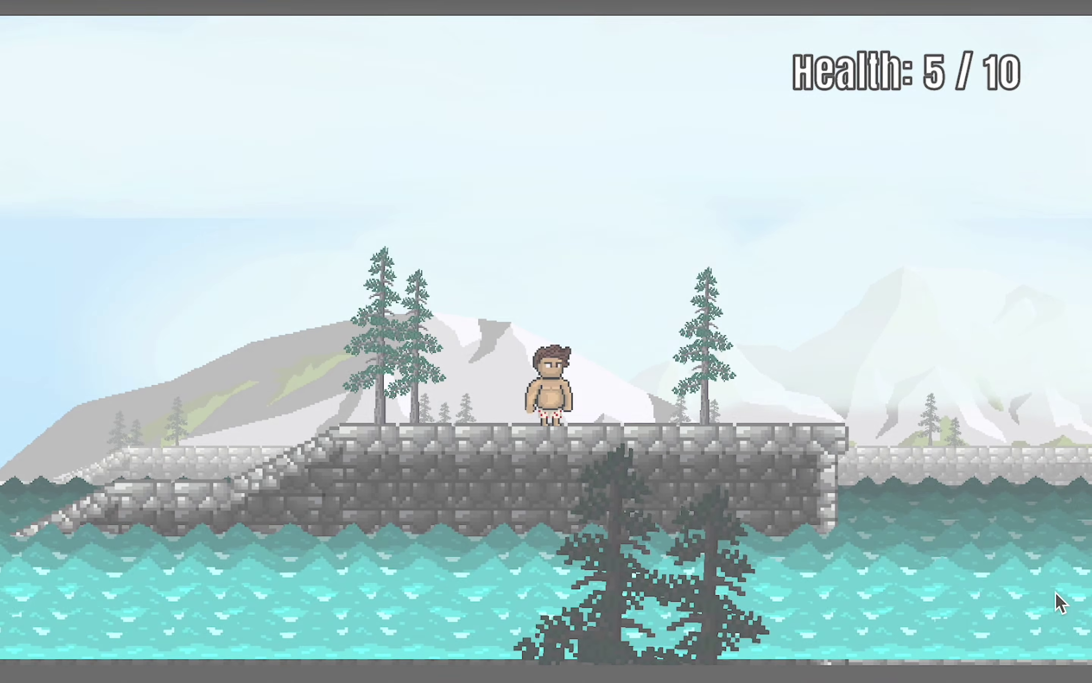
key("i")
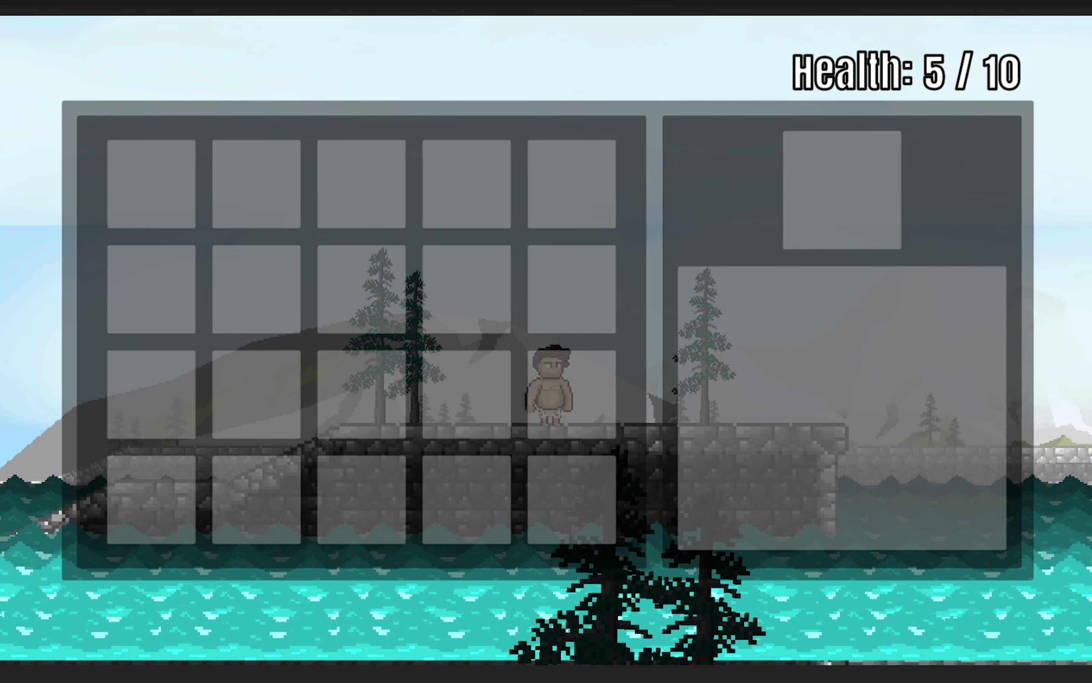
key("i")
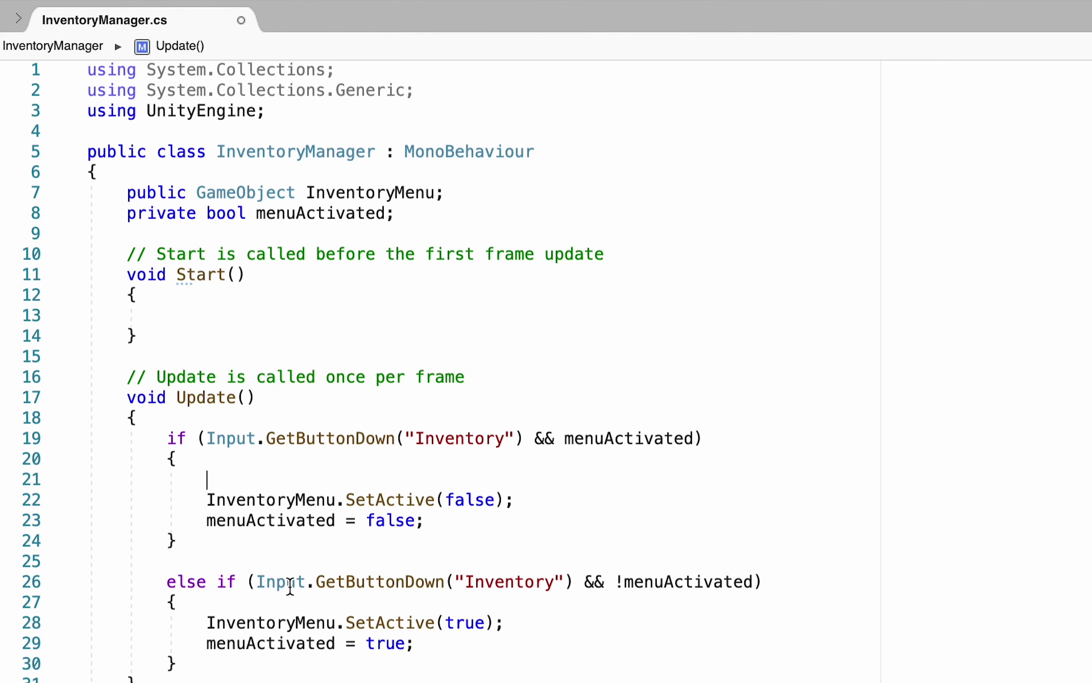
Step: Add 'Time.timeScale = 0;' at the top of Update's inventory-opening branch
left_click(280, 603)
key("Return")
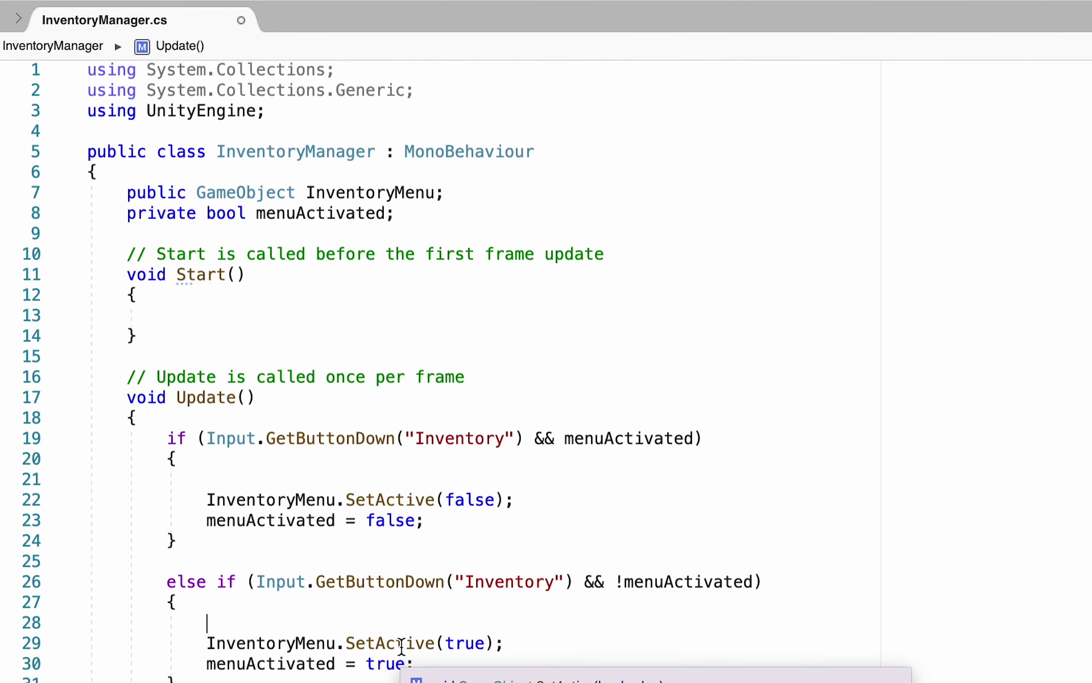
type("Time.tim")
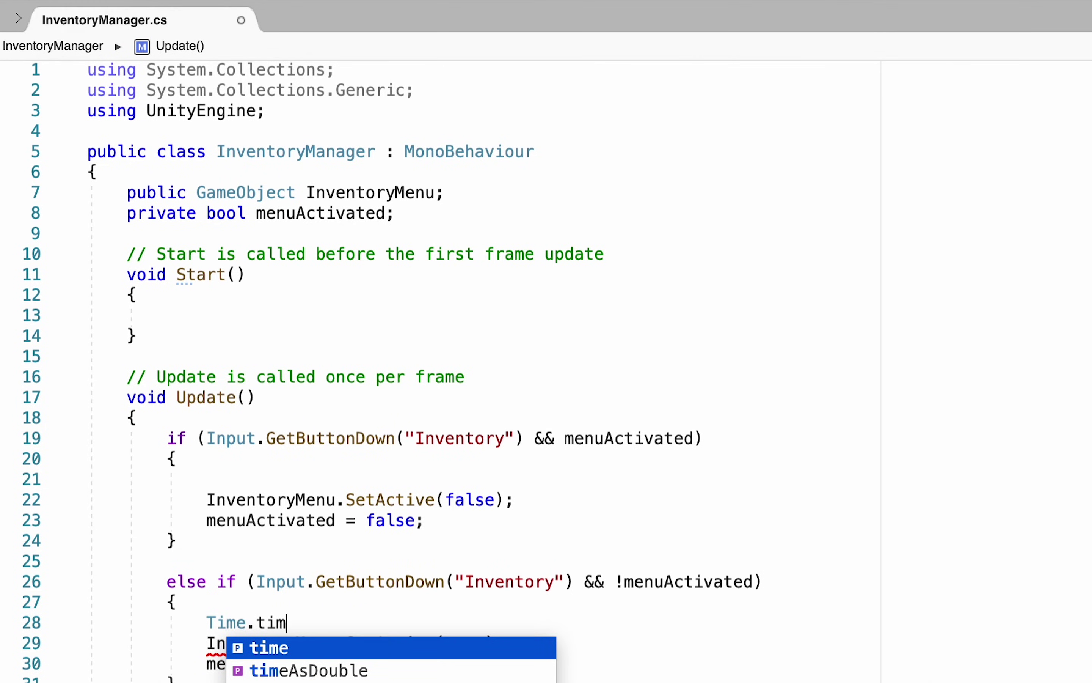
type("eScale ")
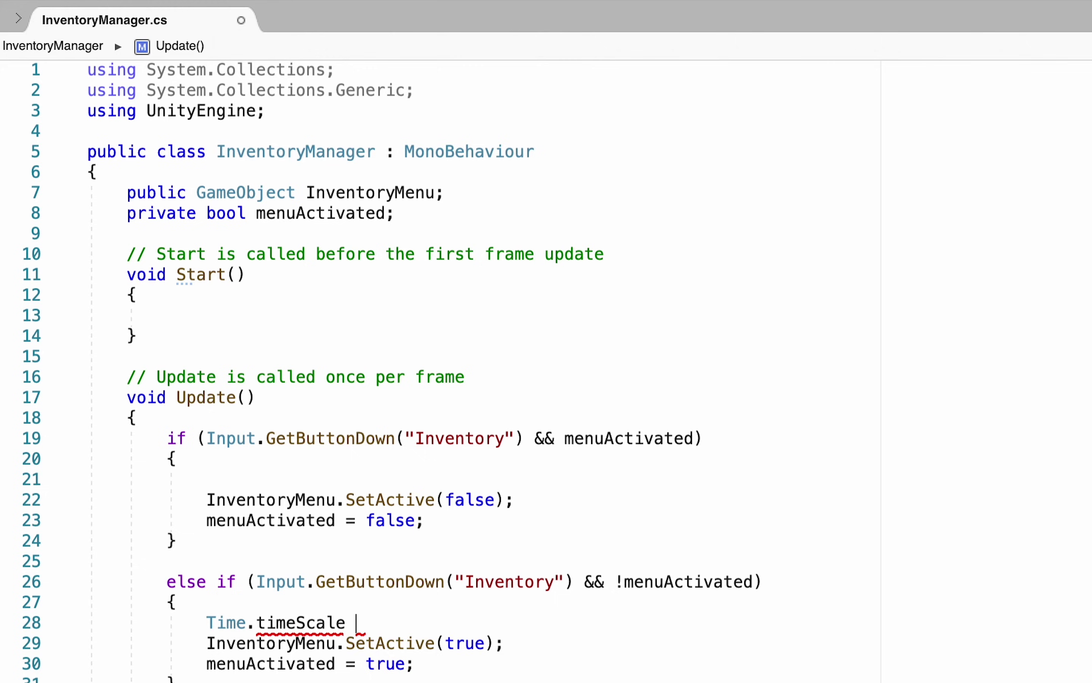
type("= 0;")
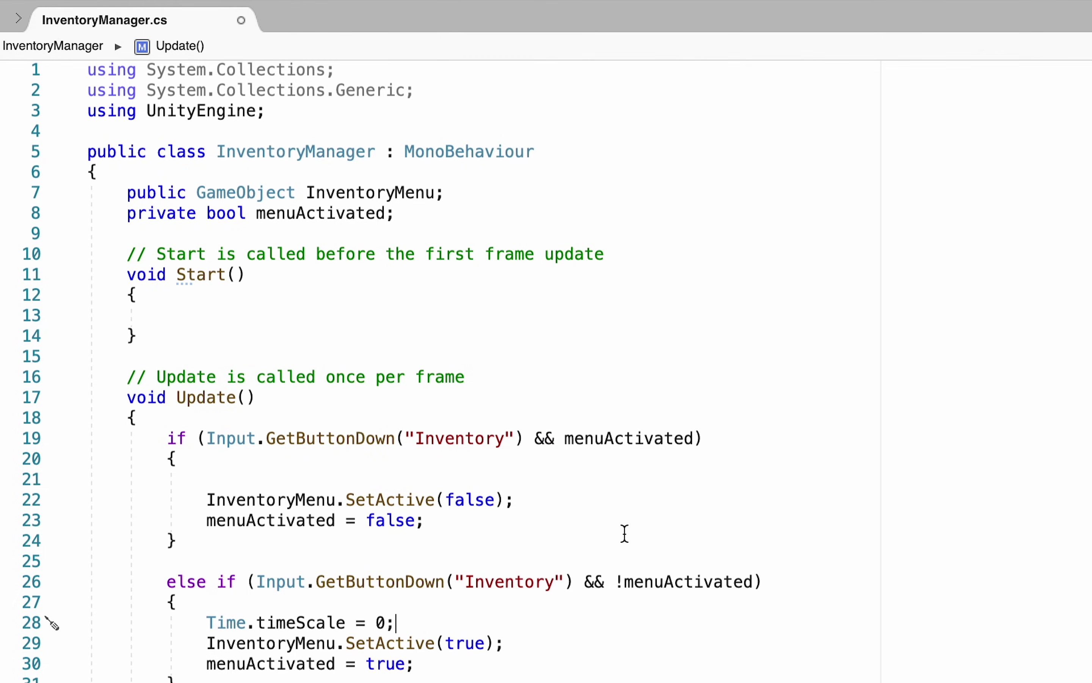
Step: Add 'Time.timeScale = 1' in the inventory-closing branch to restore normal game speed
left_click(371, 474)
type("Time.time")
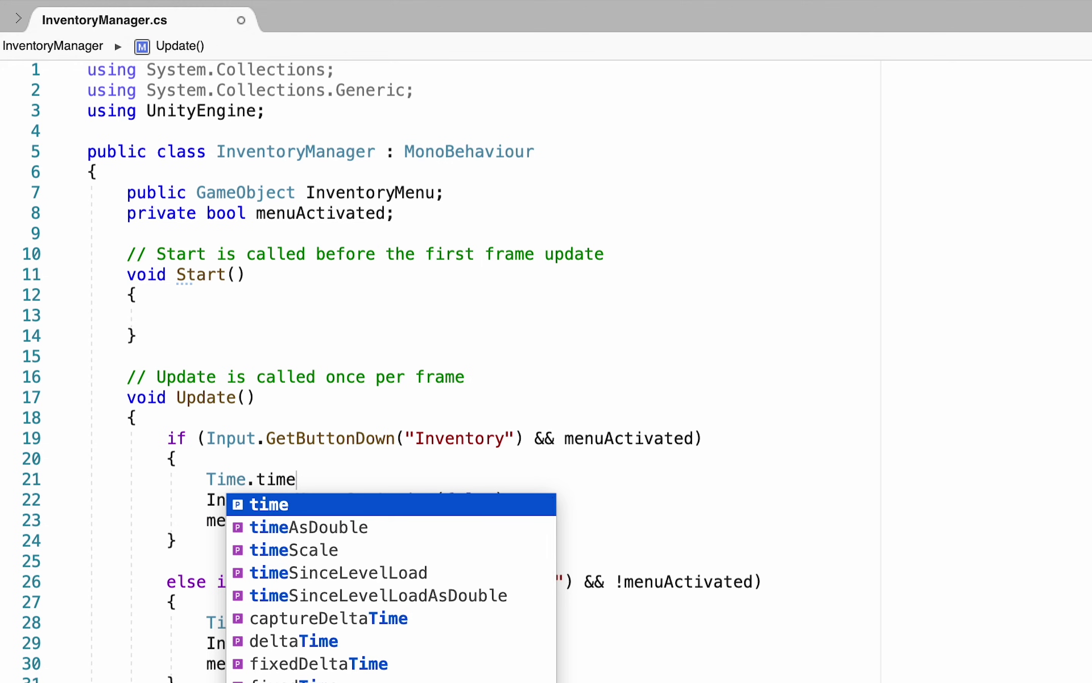
key("Down")
key("Escape")
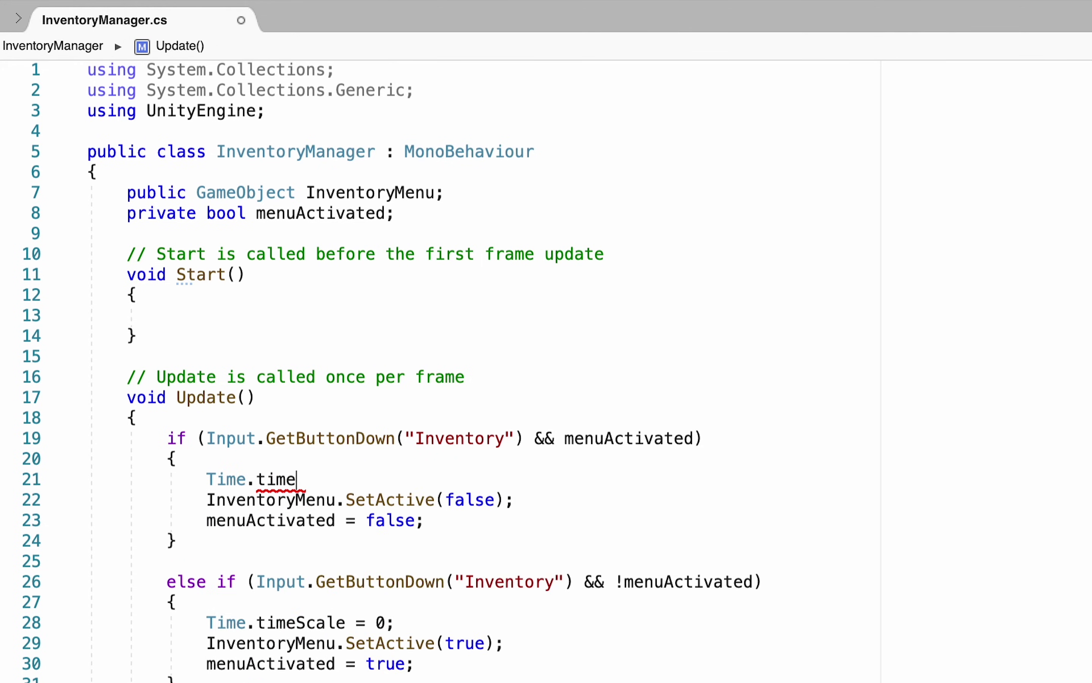
key("alt+shift+Left")
type("timeScale = 1")
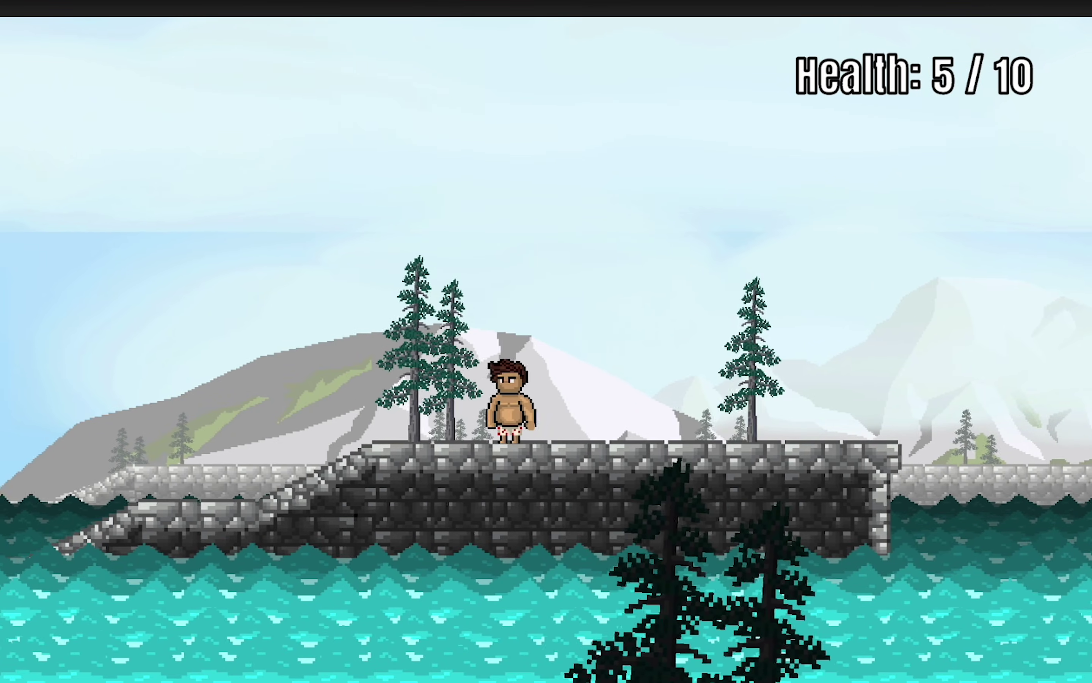
Step: Walk right, jump, and open then close the inventory with I to check the pause
key("d")
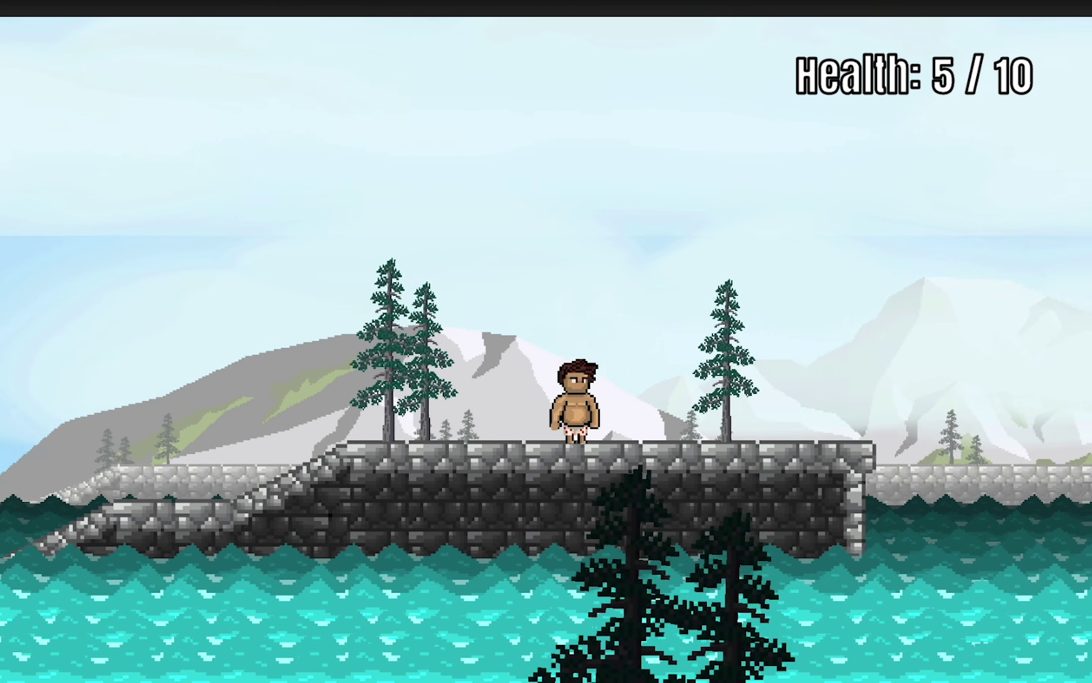
key("space")
key("i")
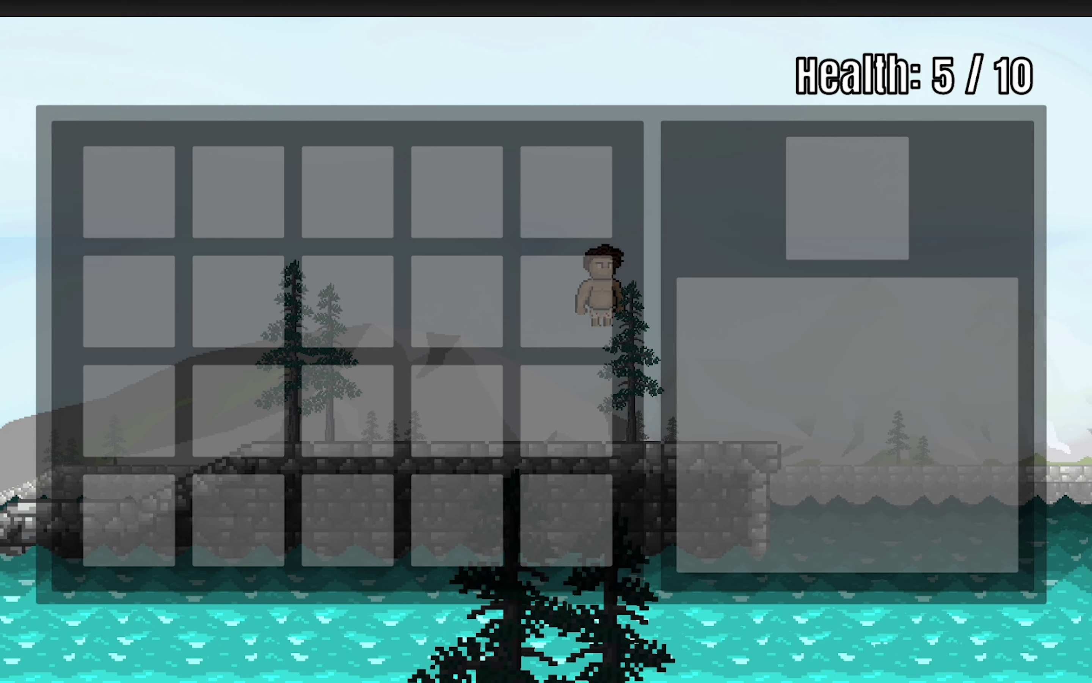
key("i")
Step: Walk the character left and right, then toggle the inventory open and closed again with I
key("a")
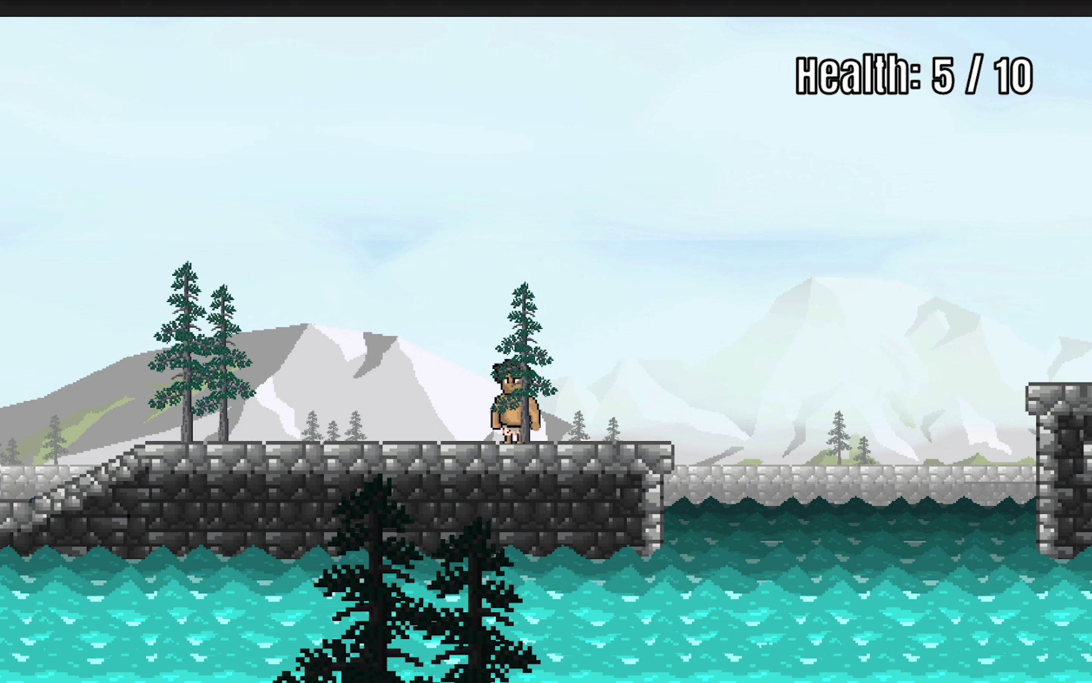
key("d")
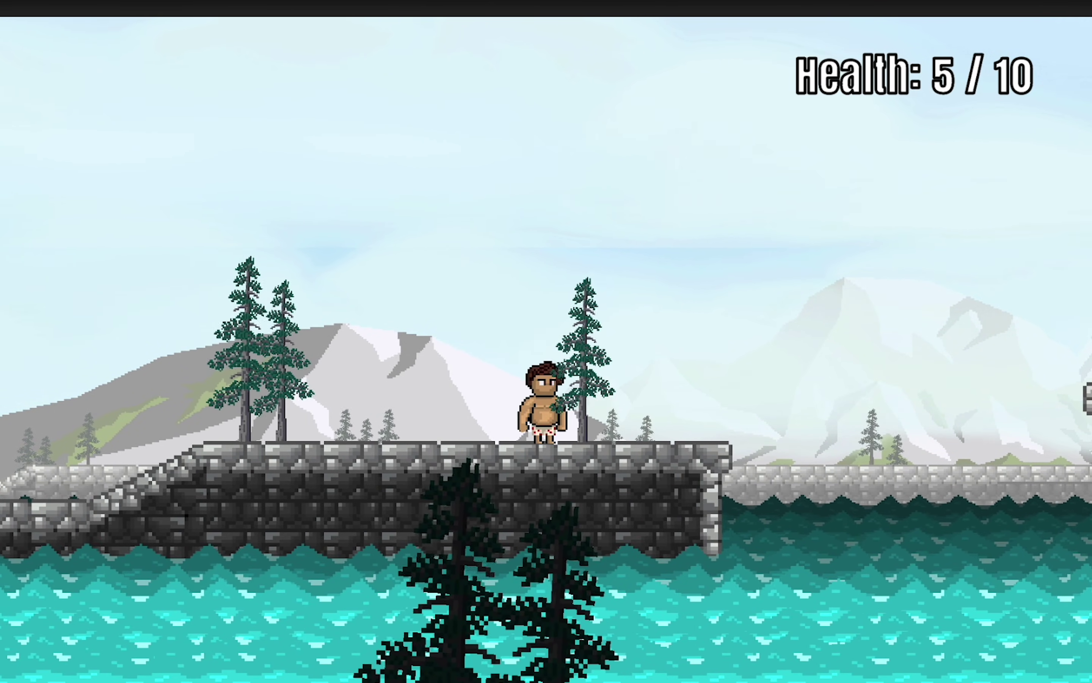
key("a")
key("d")
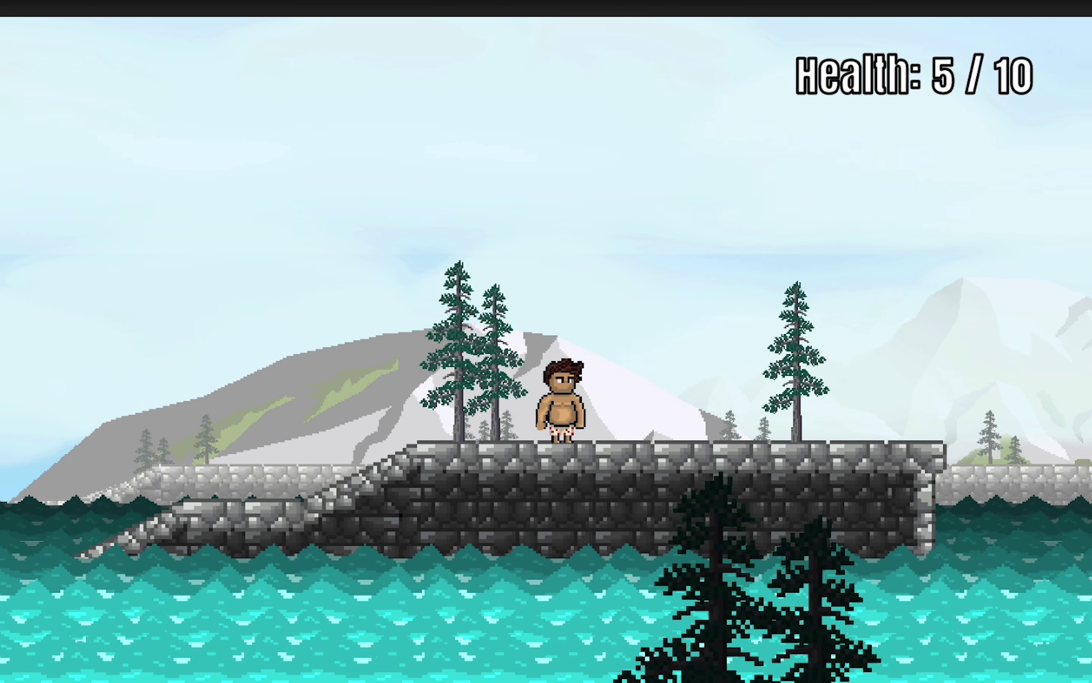
key("a")
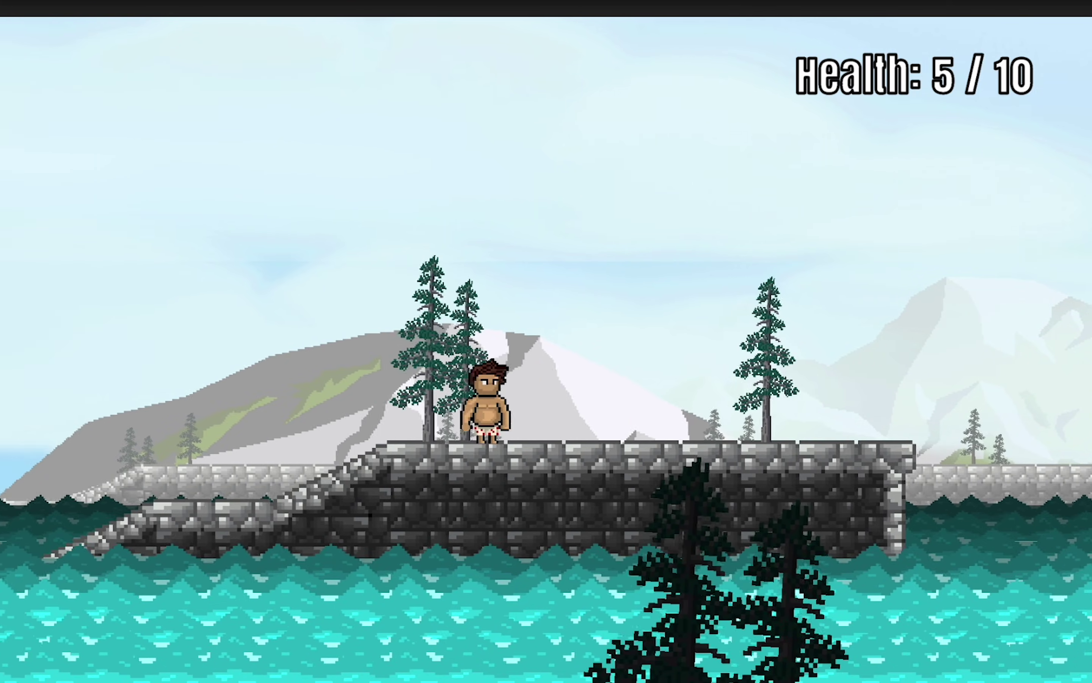
key("d")
key("i")
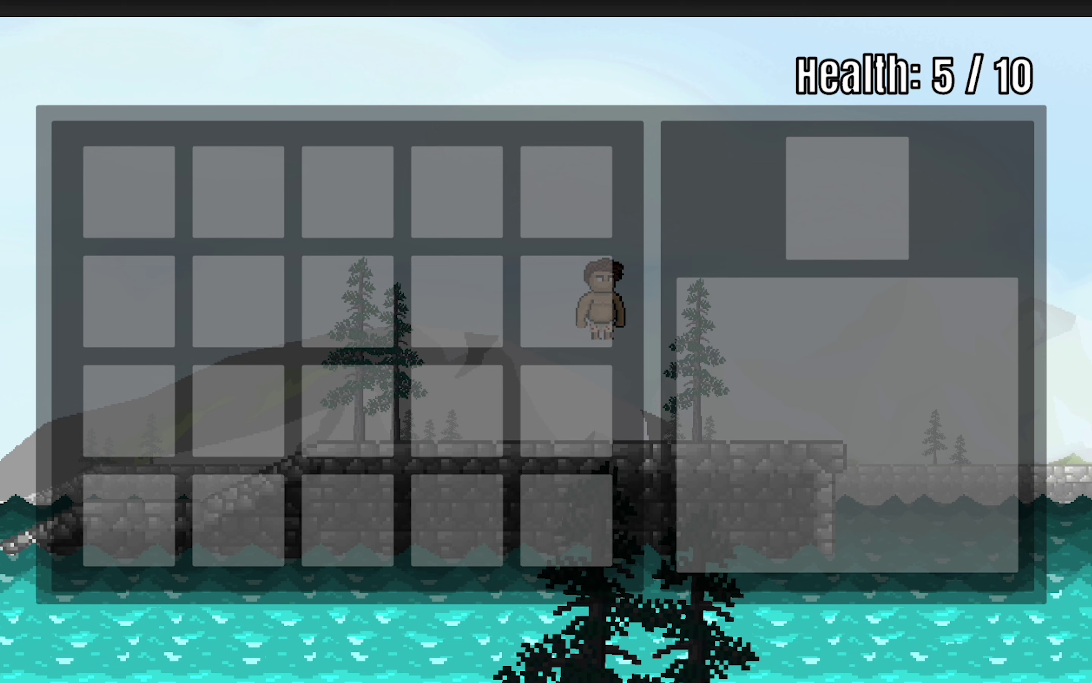
key("i")
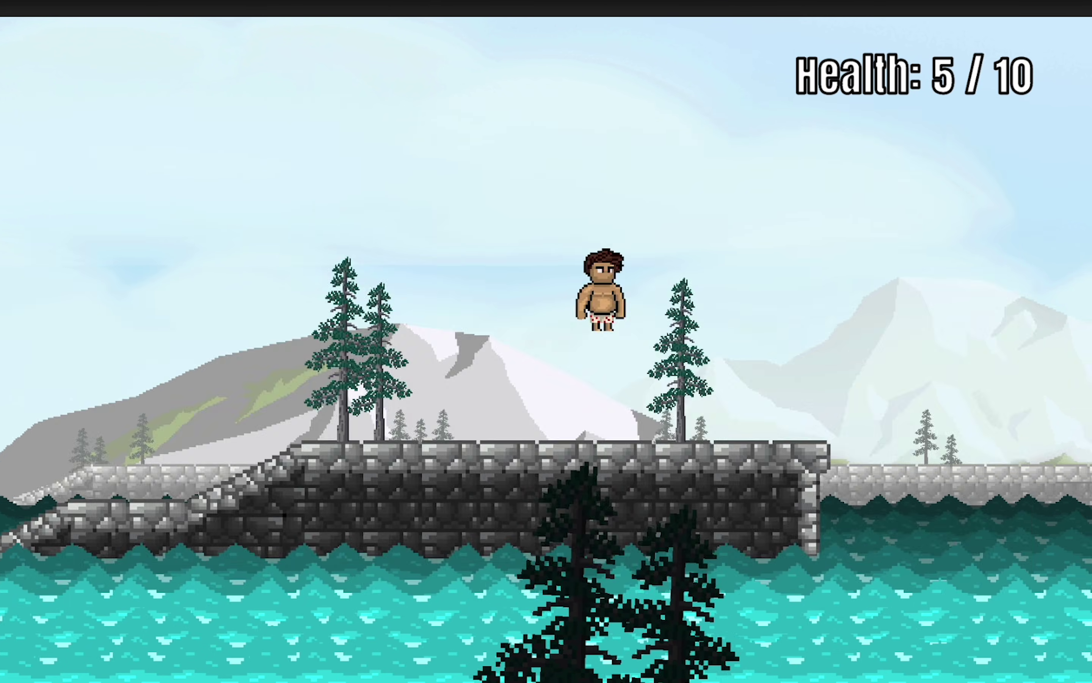